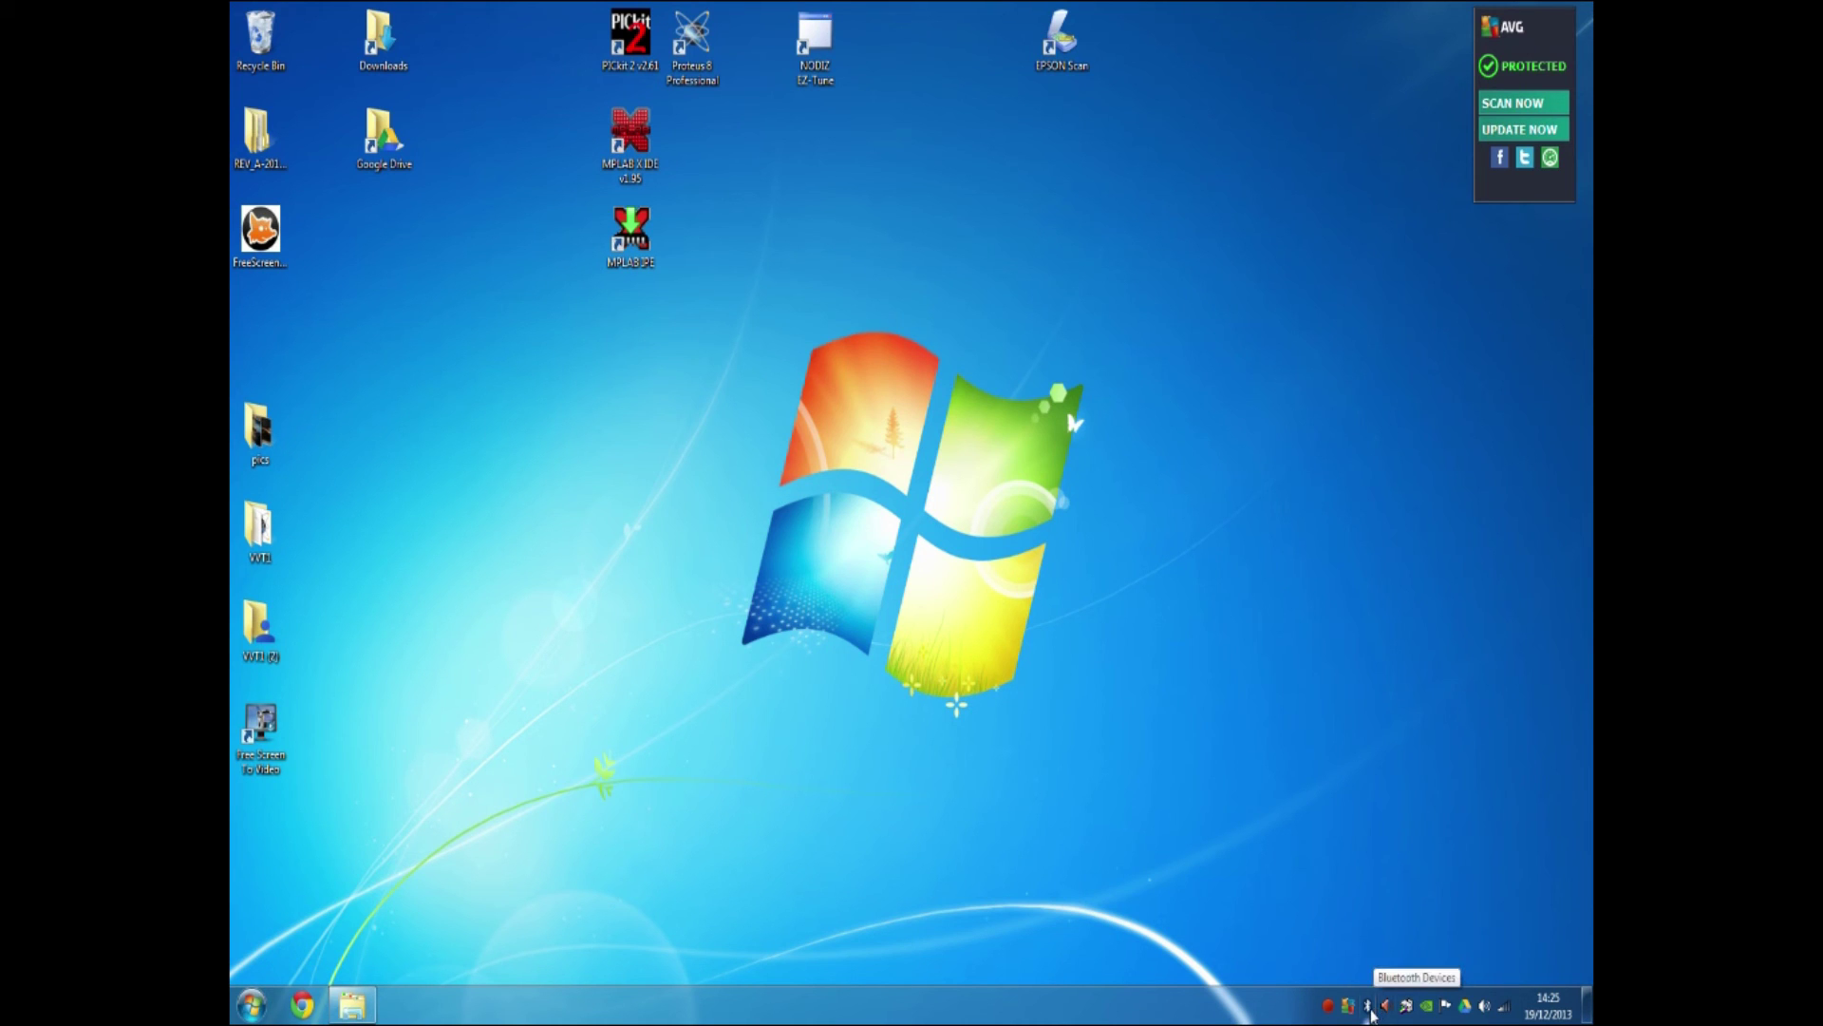
Step: From the Bluetooth tray icon, add a new device and select nodiz to reach its pairing options
{"action": "double_click", "coordinate": [1371, 1009]}
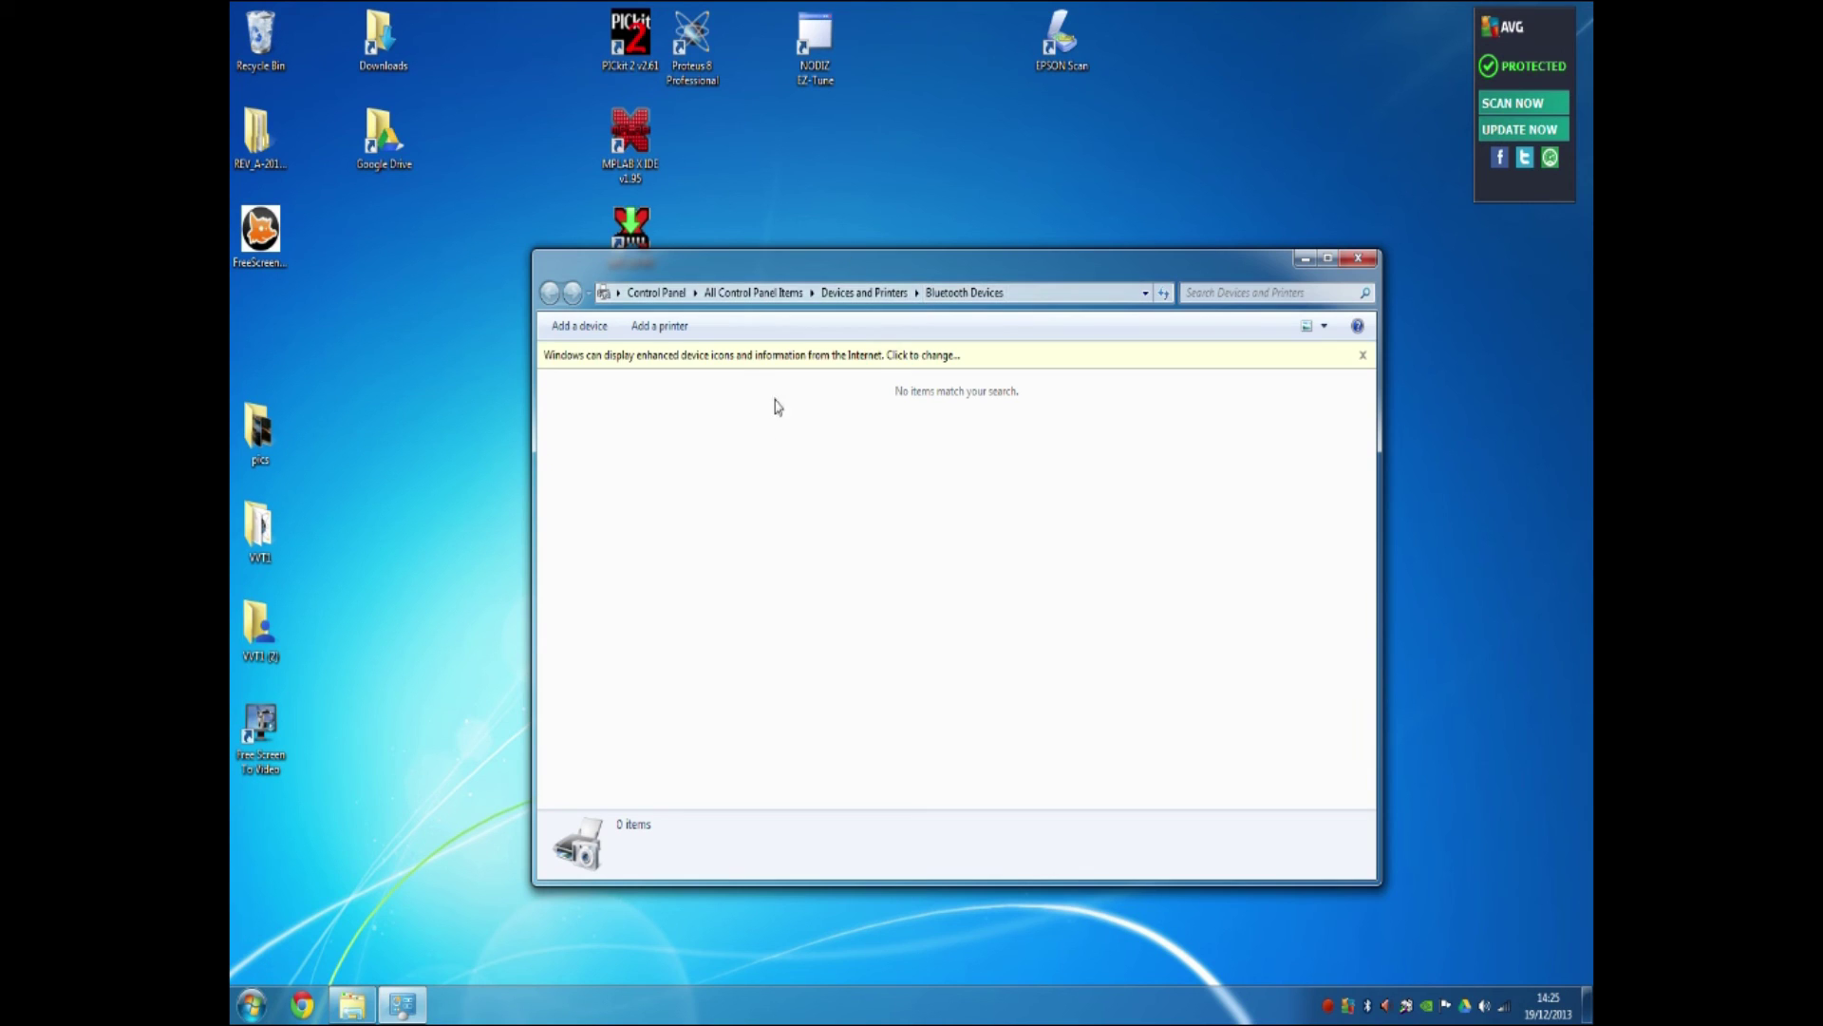
{"action": "left_click", "coordinate": [589, 328]}
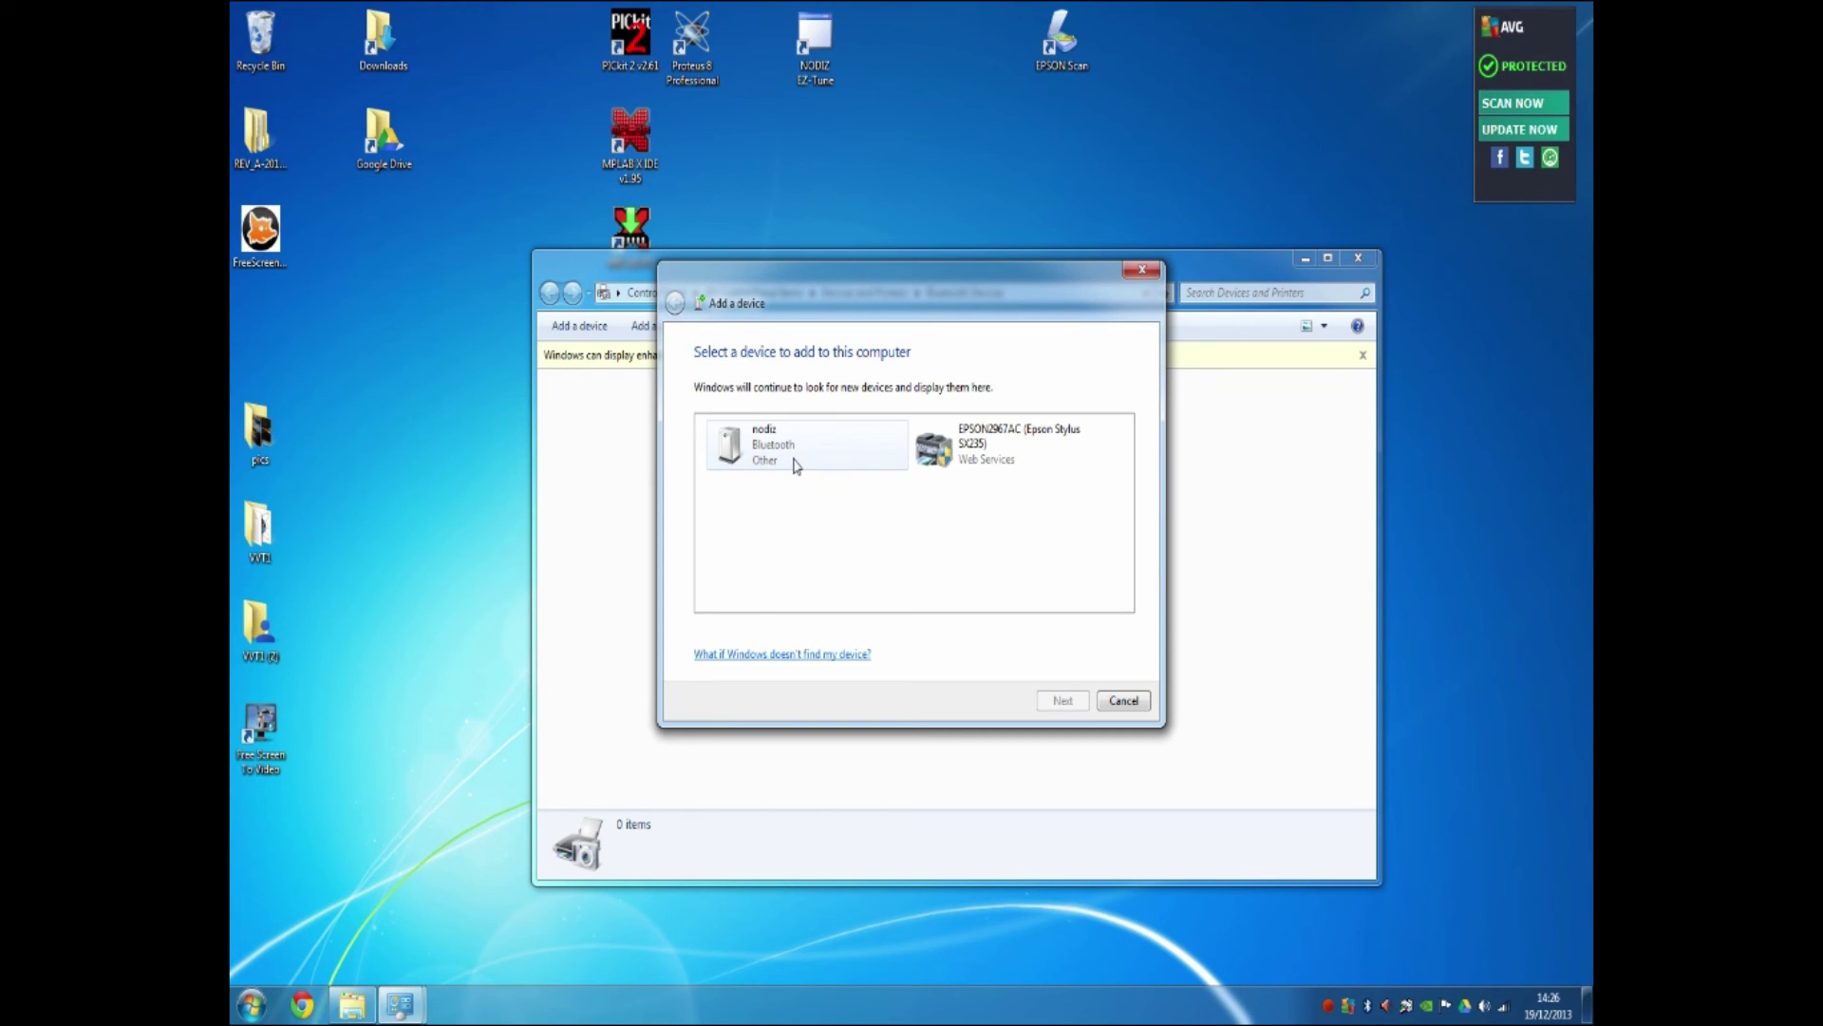
{"action": "left_click", "coordinate": [795, 460]}
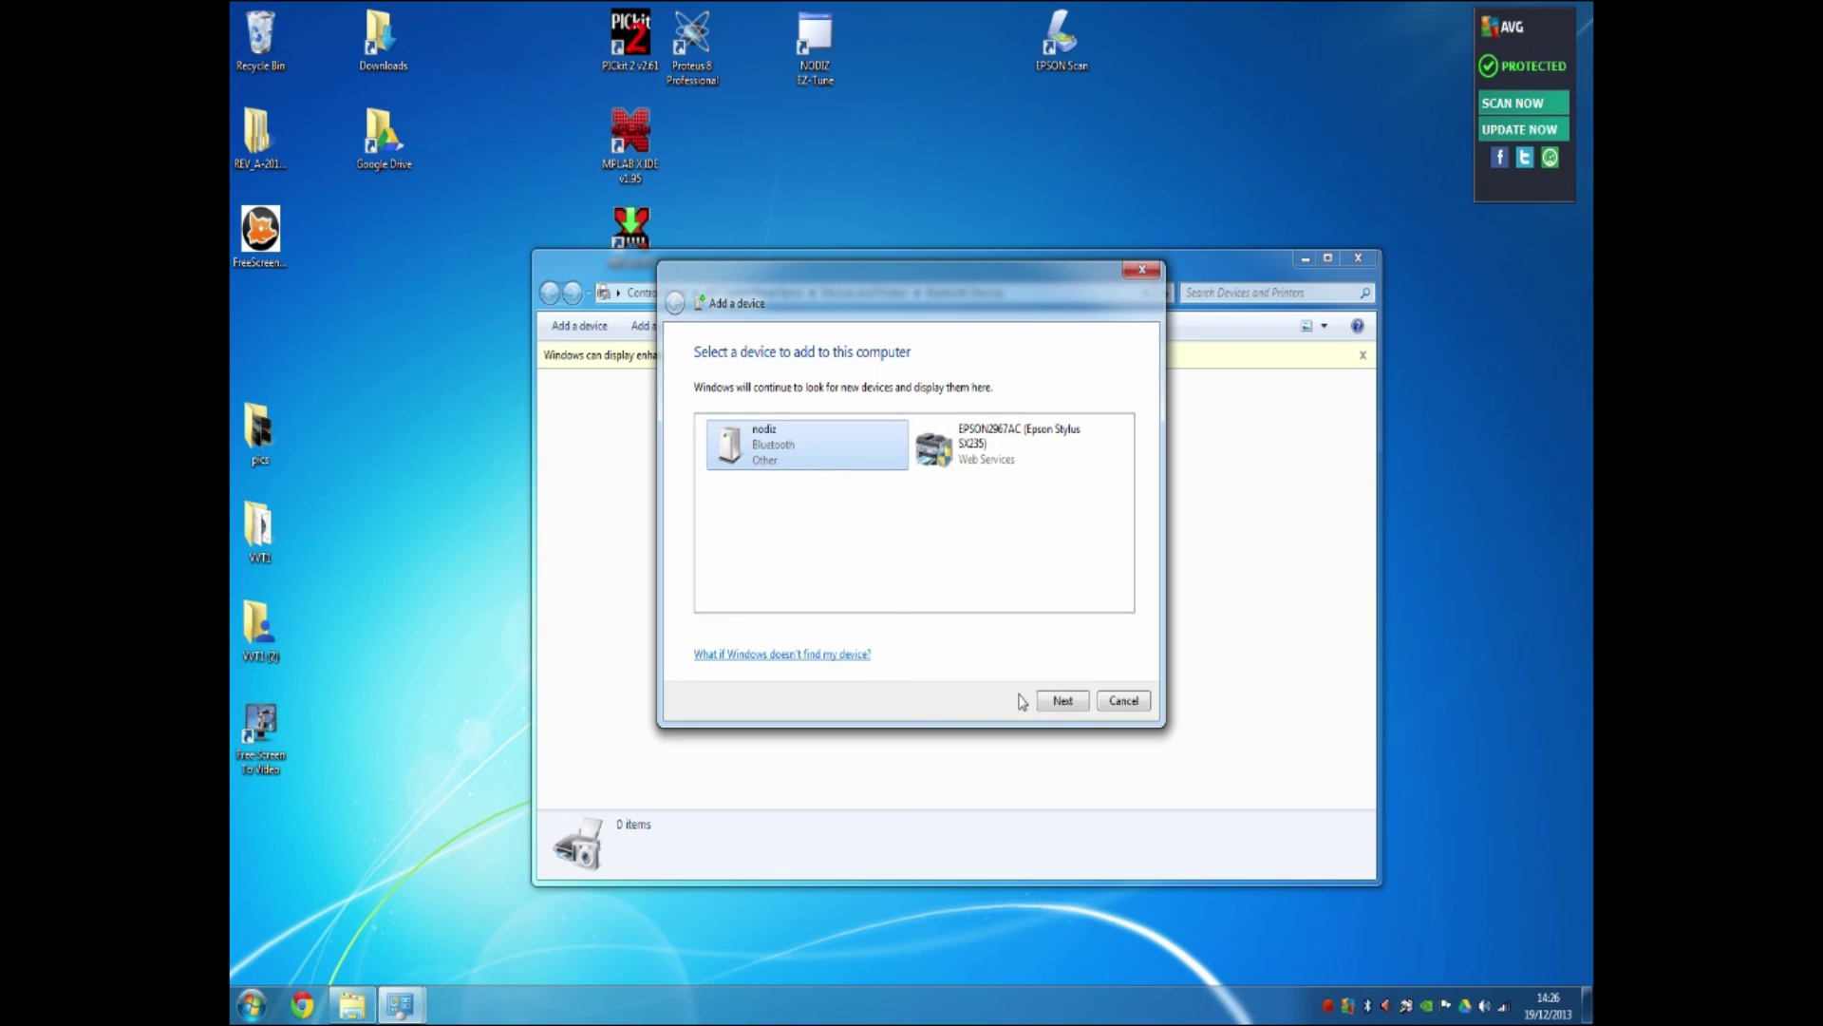
{"action": "left_click", "coordinate": [1060, 701]}
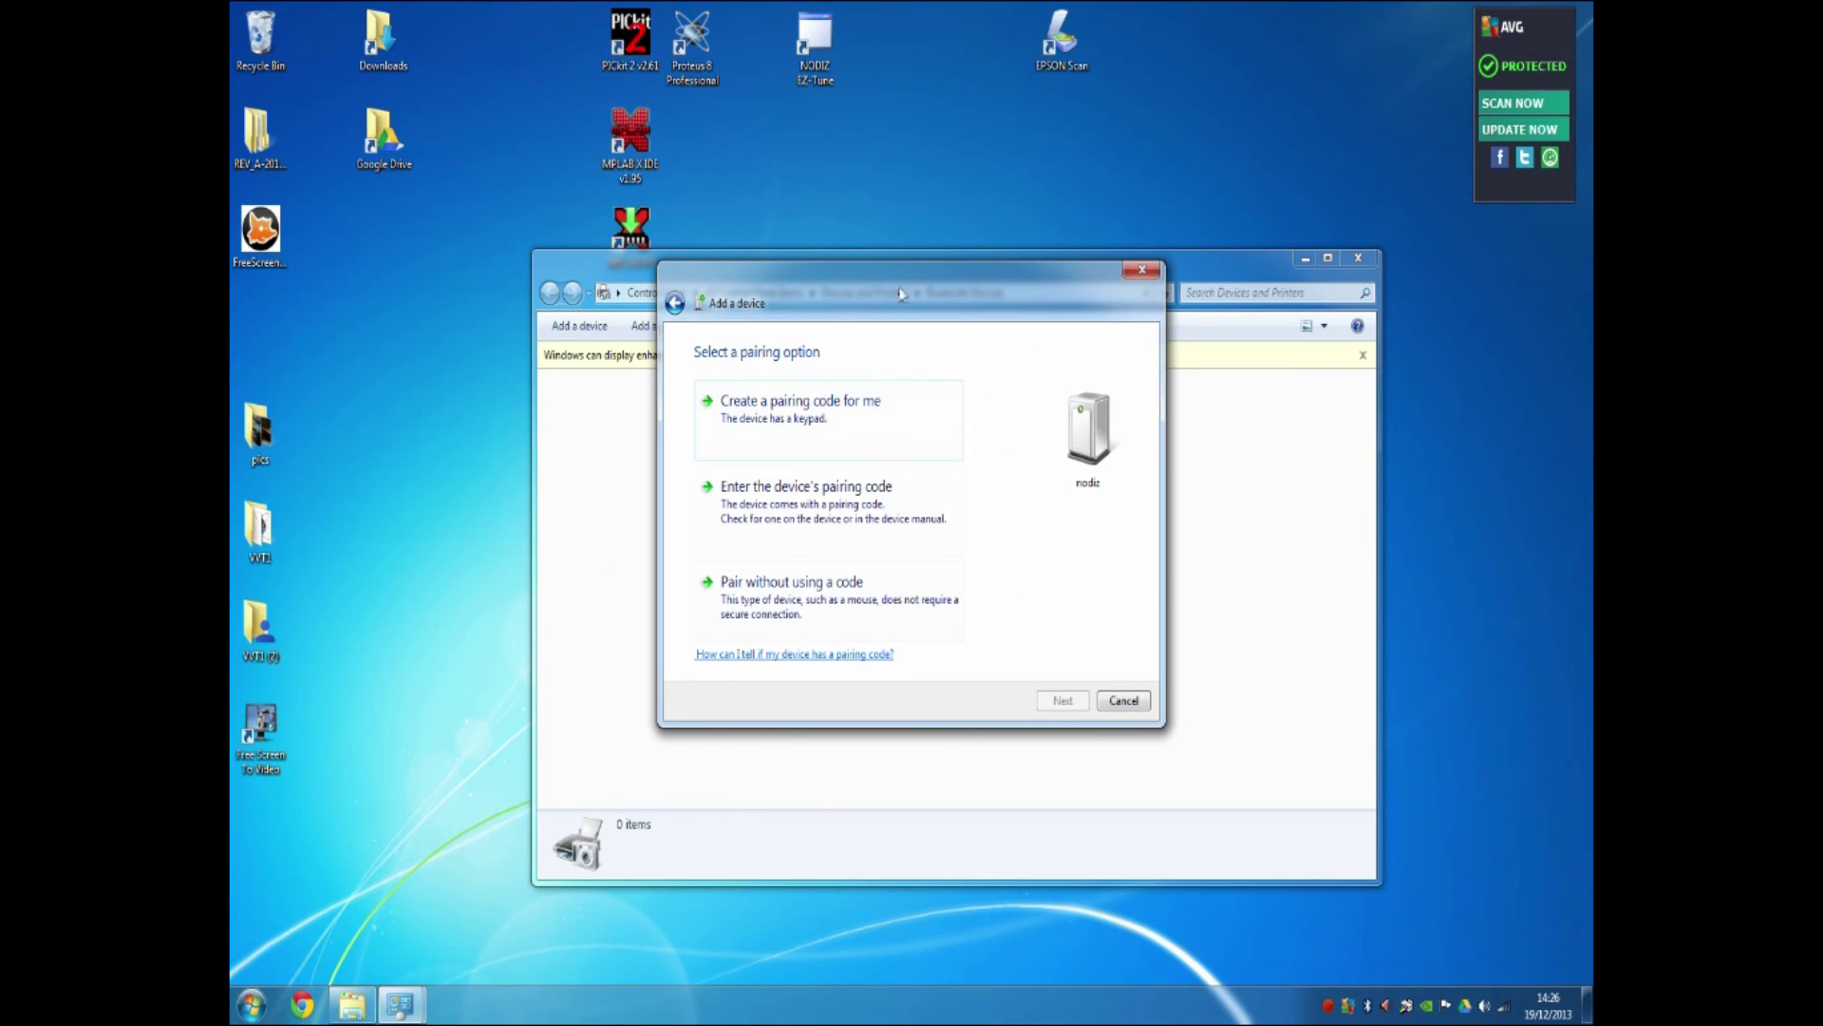
Step: Pair nodiz by entering the device's pairing code, then dismiss the device-added confirmation
{"action": "left_click", "coordinate": [824, 512]}
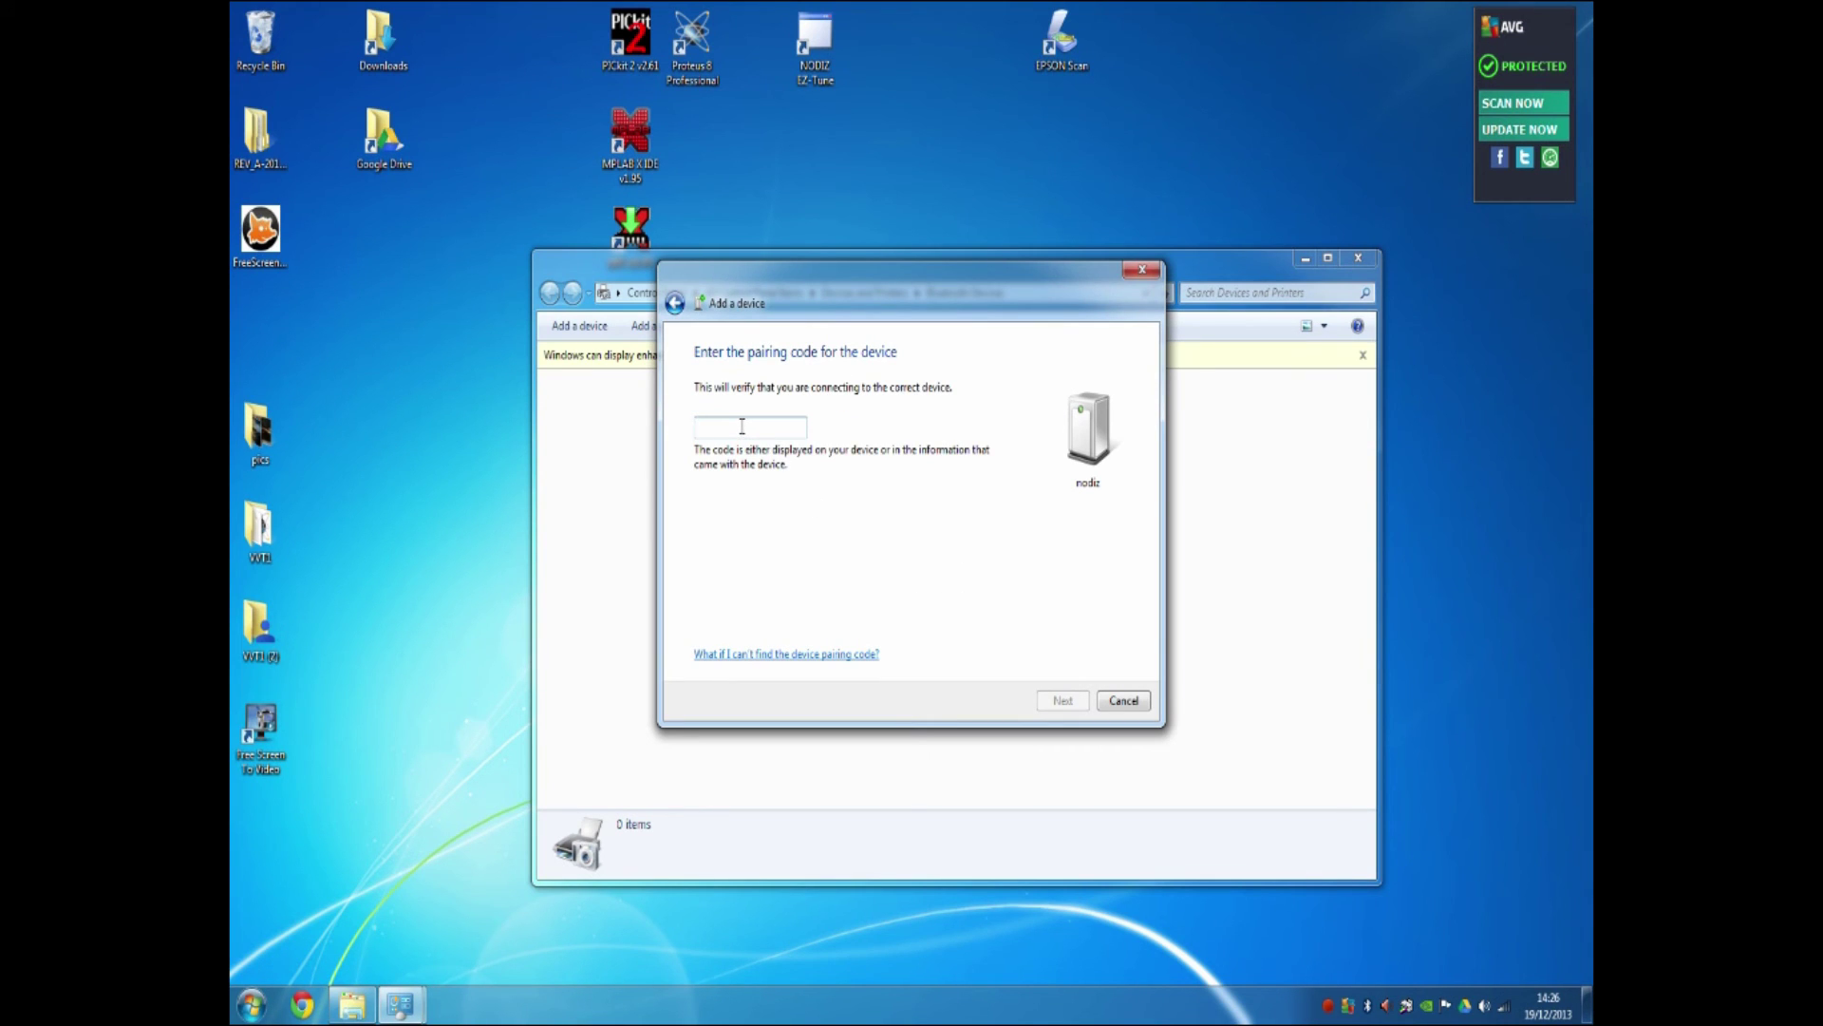
{"action": "type", "text": "4023"}
{"action": "left_click", "coordinate": [1056, 706]}
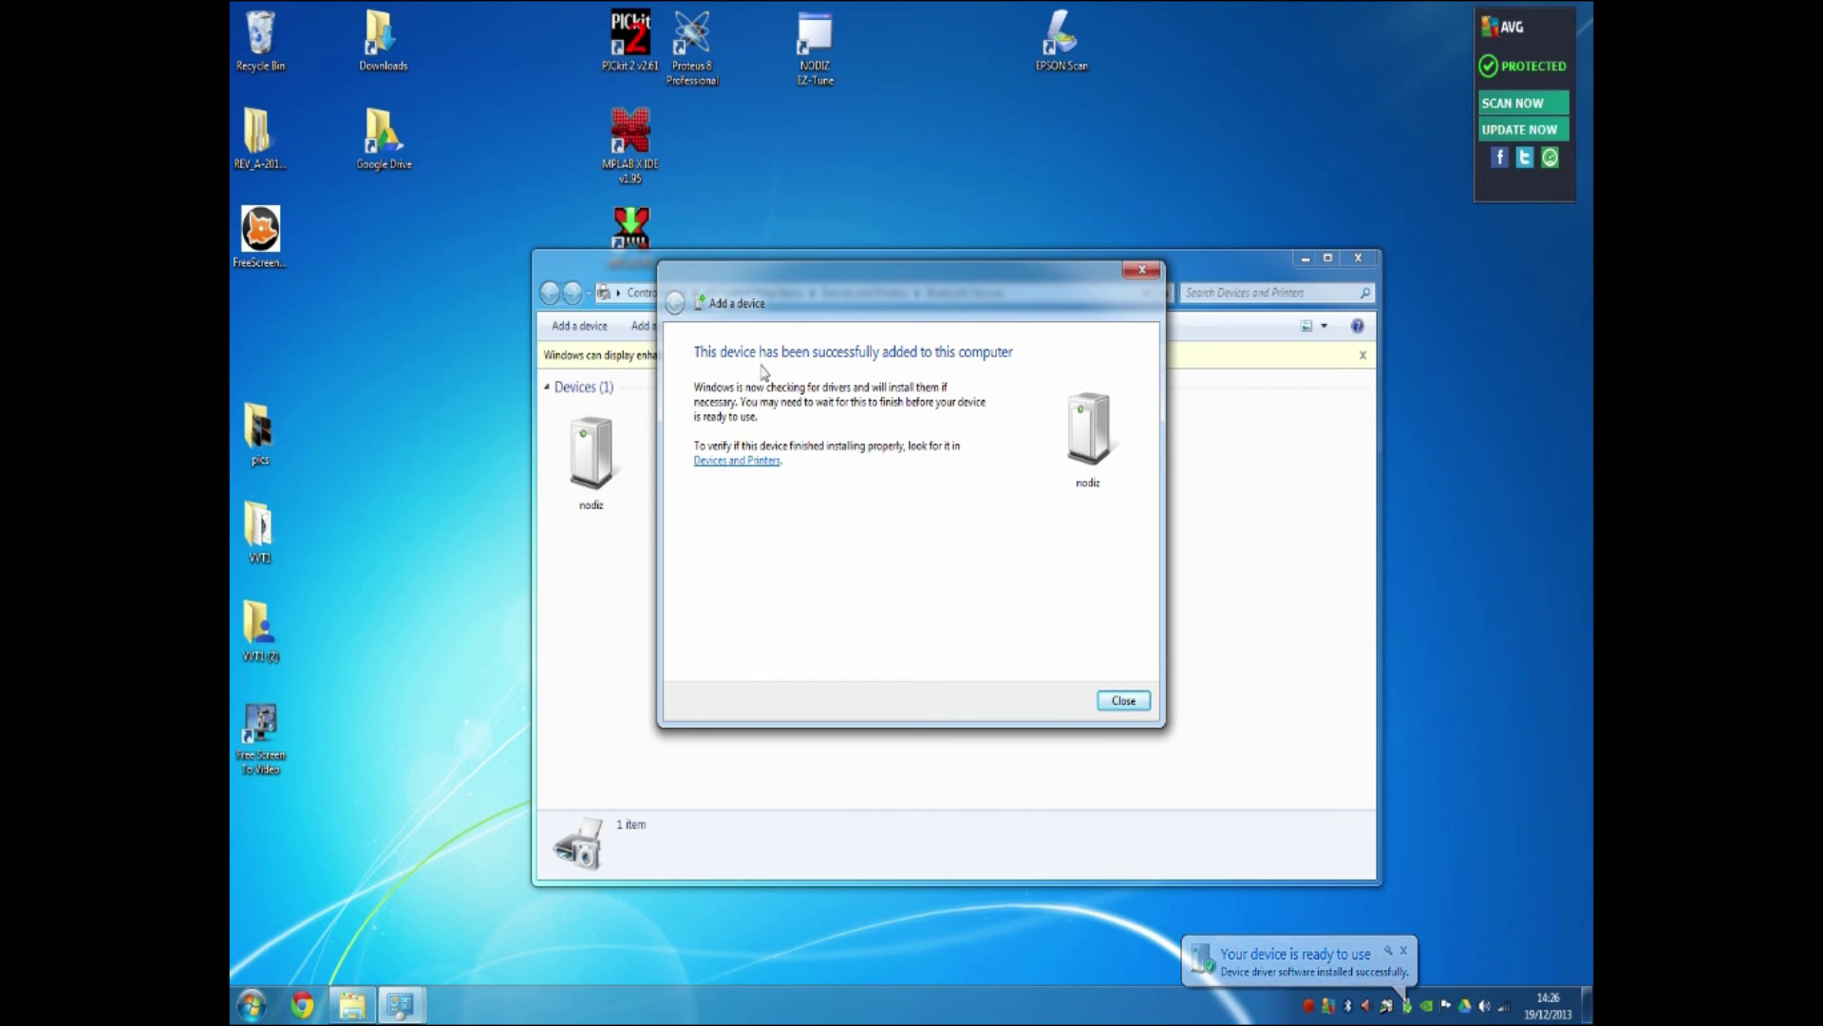
{"action": "left_click", "coordinate": [1123, 701]}
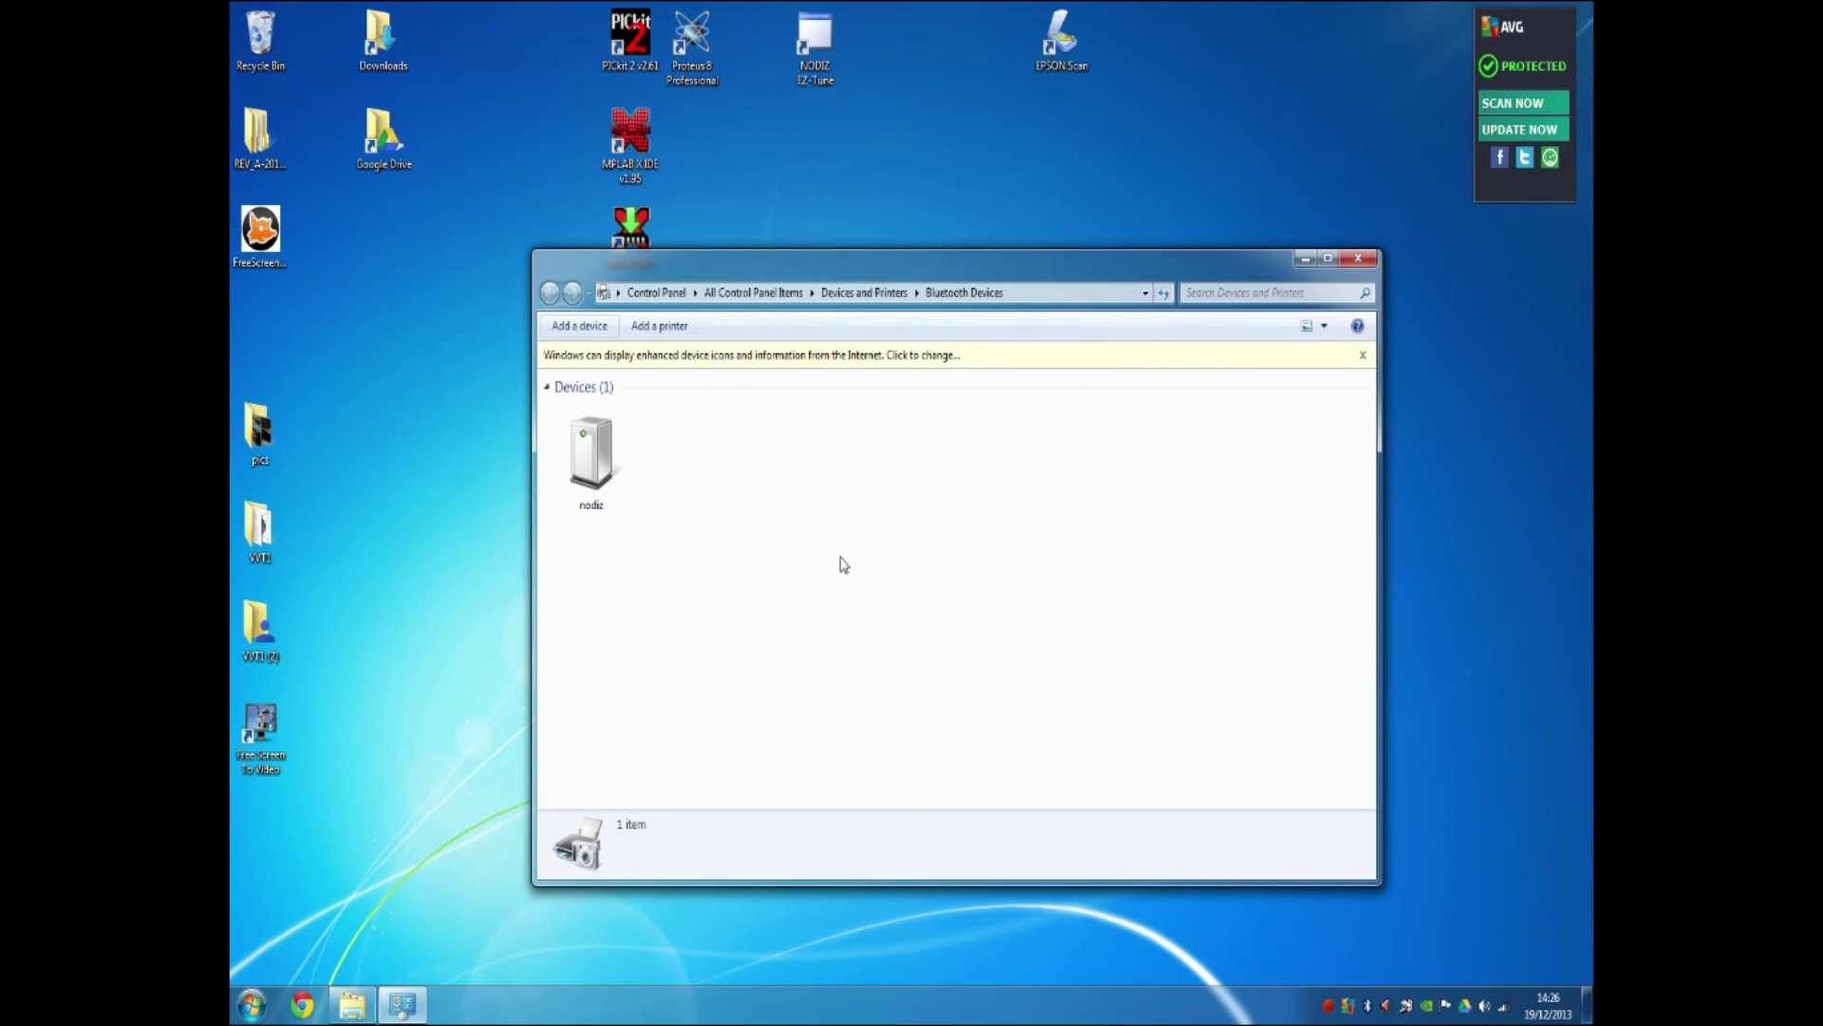
Step: Check nodiz's Services for the COM3 serial port, then close its properties and the Bluetooth Devices window
{"action": "double_click", "coordinate": [599, 462]}
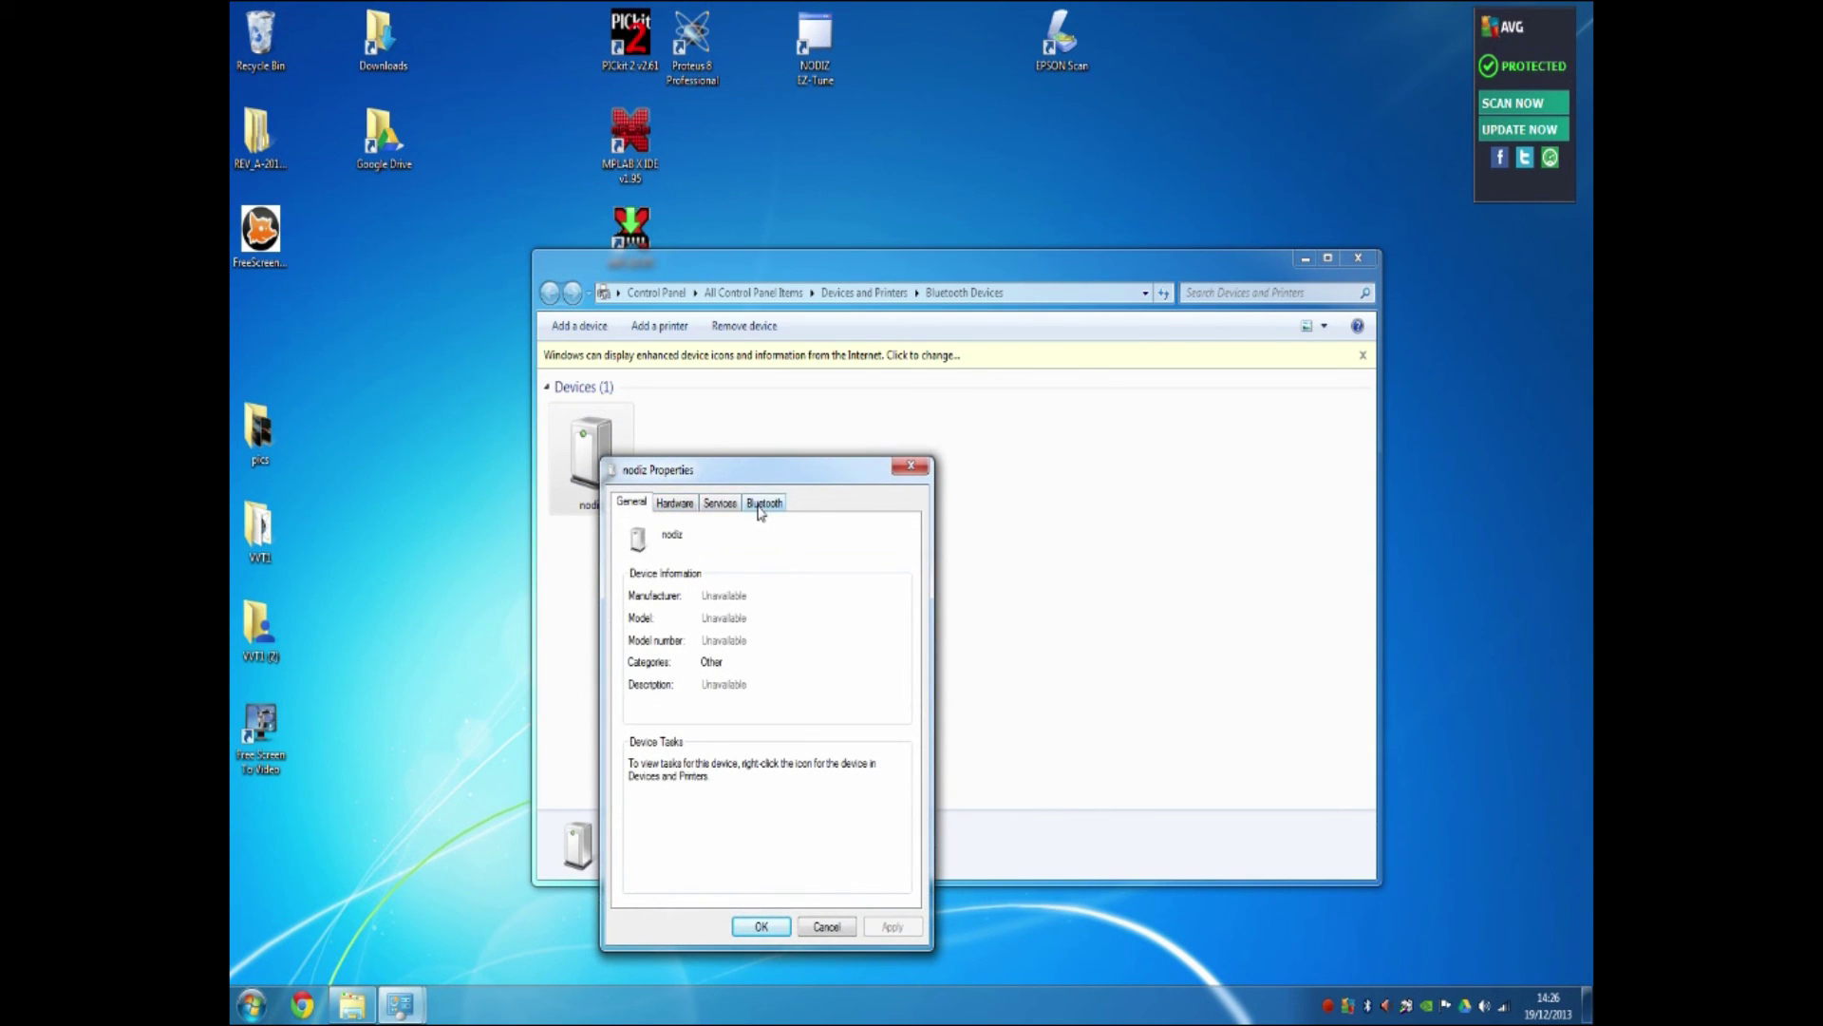
{"action": "left_click", "coordinate": [726, 509]}
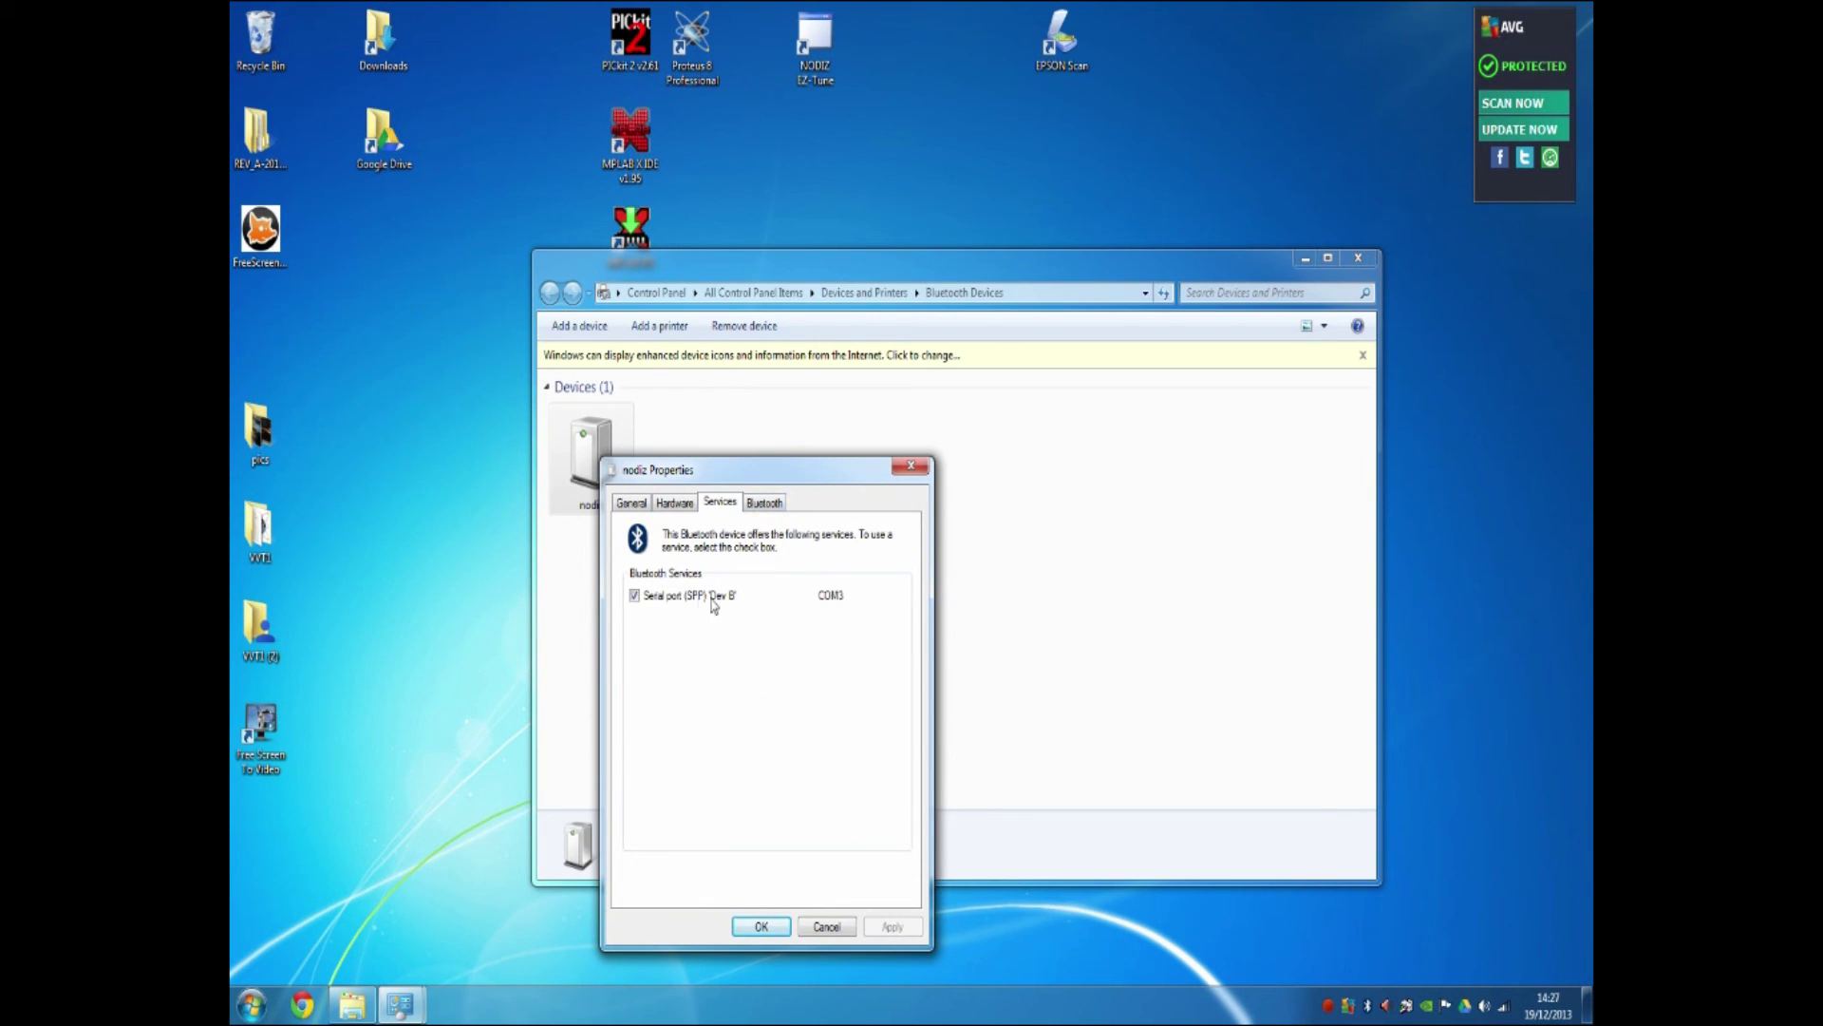
{"action": "left_click", "coordinate": [759, 929]}
{"action": "left_click", "coordinate": [827, 618]}
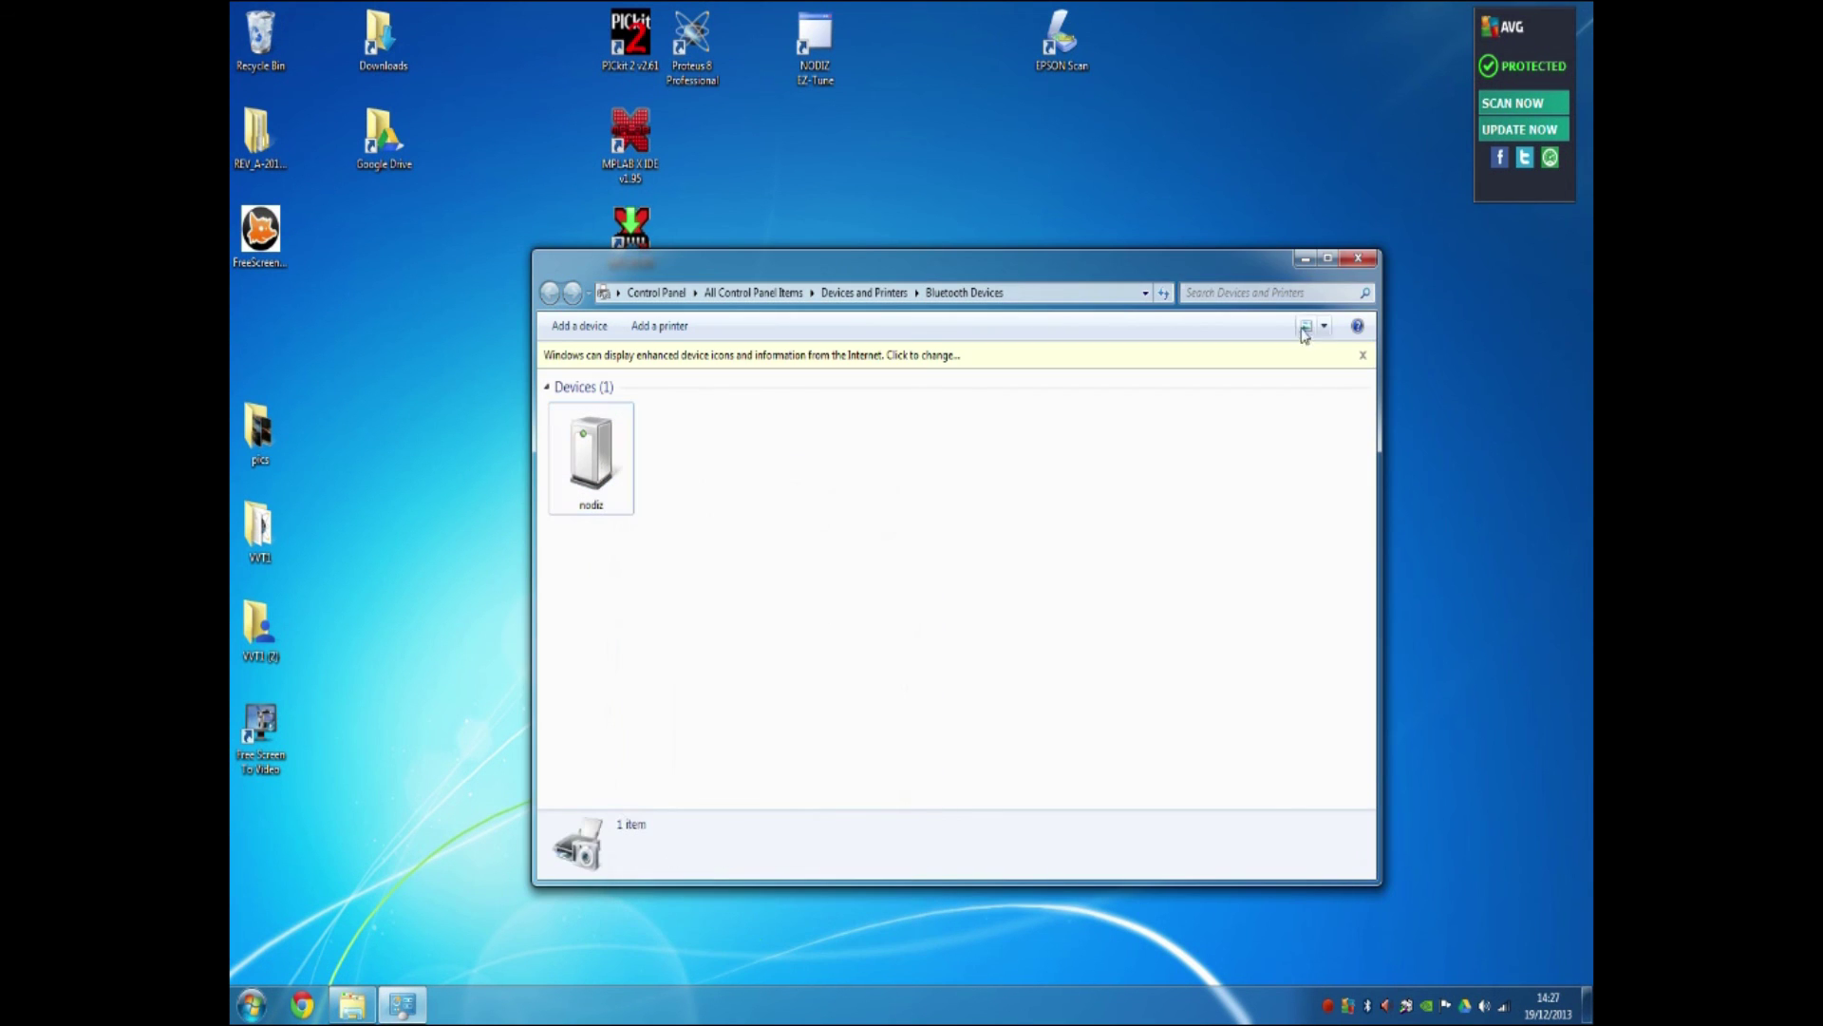
{"action": "left_click", "coordinate": [1356, 260]}
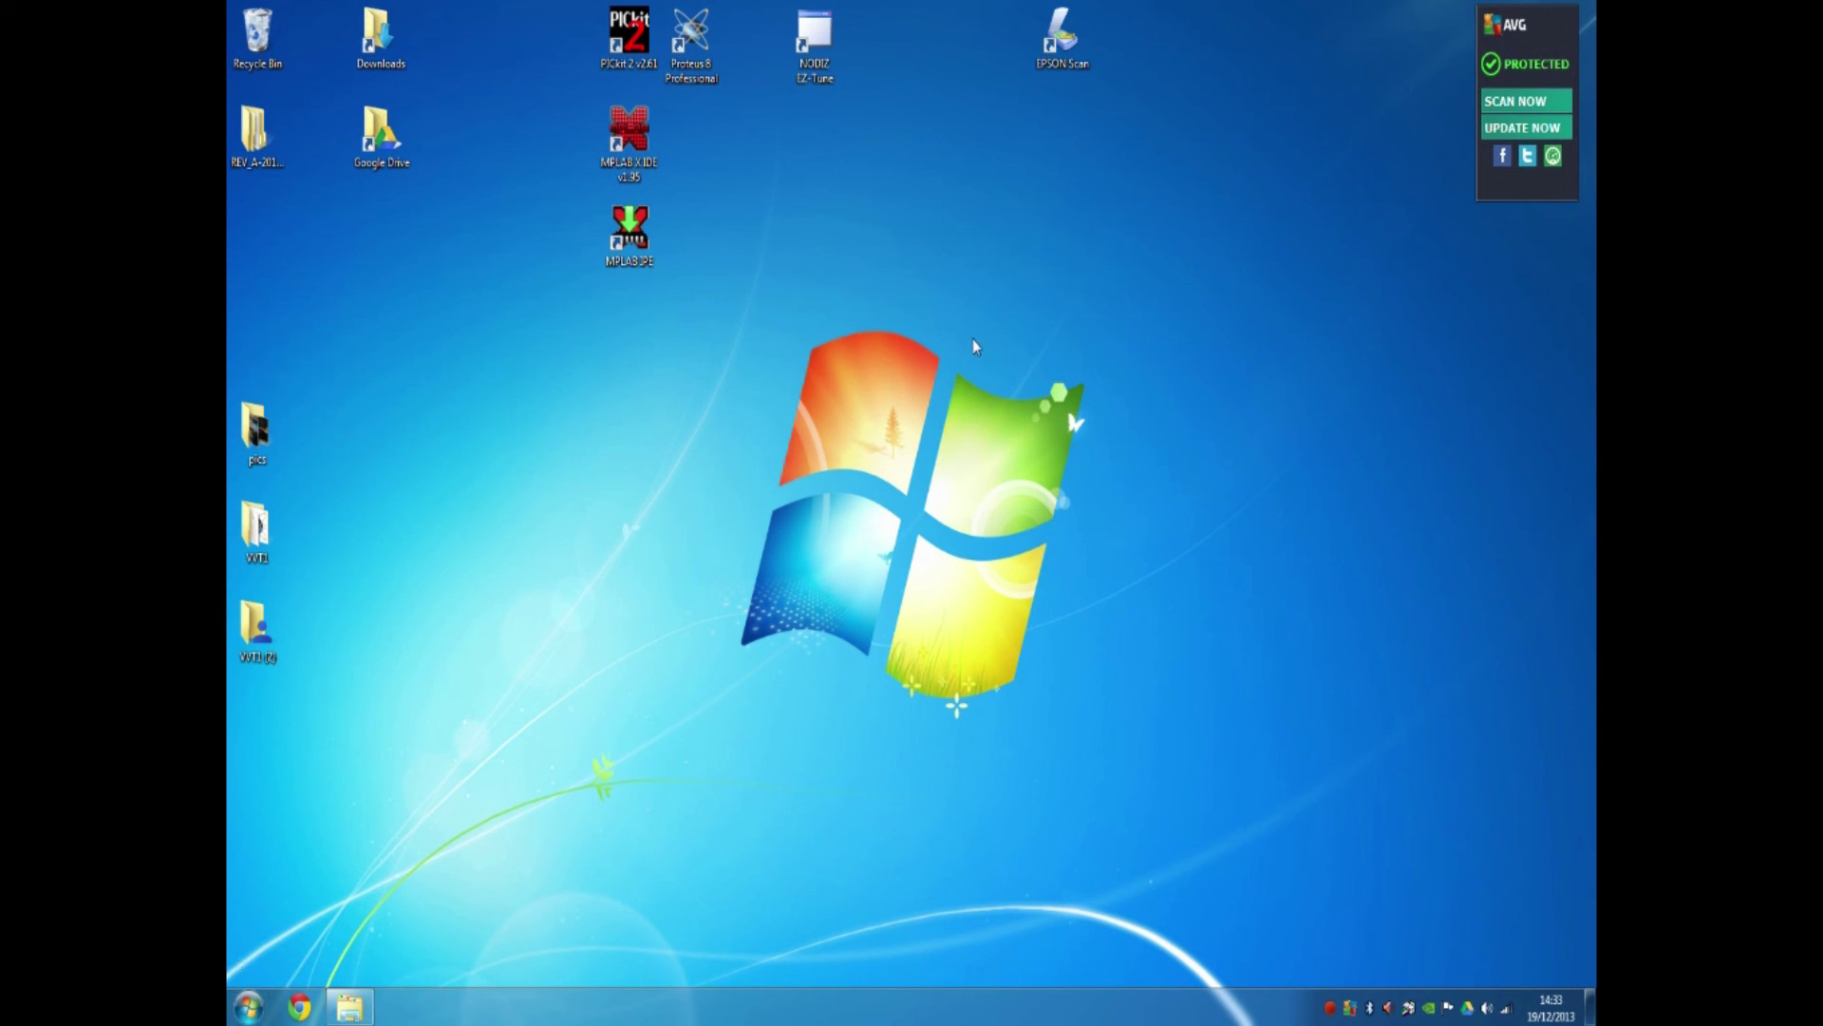
Step: Launch NODIZ EZ-Tune, centre its window, and connect to the ECU on port COM3
{"action": "double_click", "coordinate": [833, 40]}
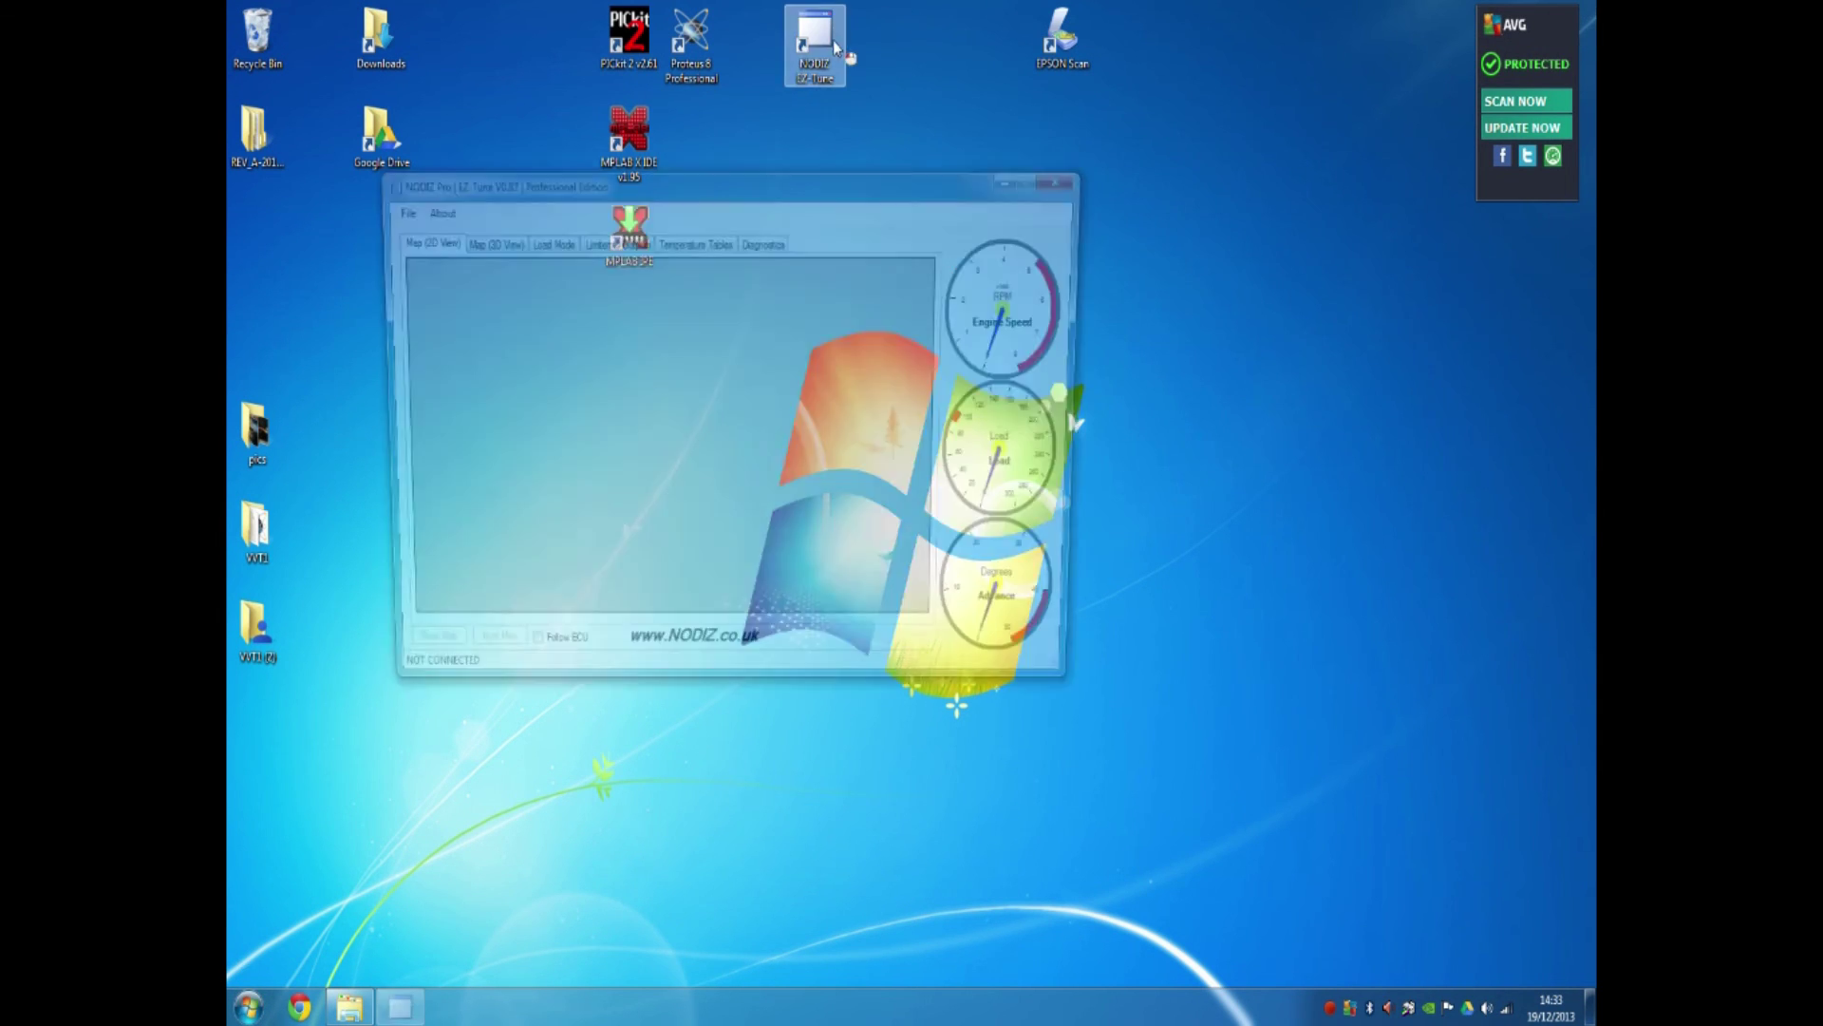
{"action": "left_click_drag", "start_coordinate": [937, 197], "coordinate": [1100, 341]}
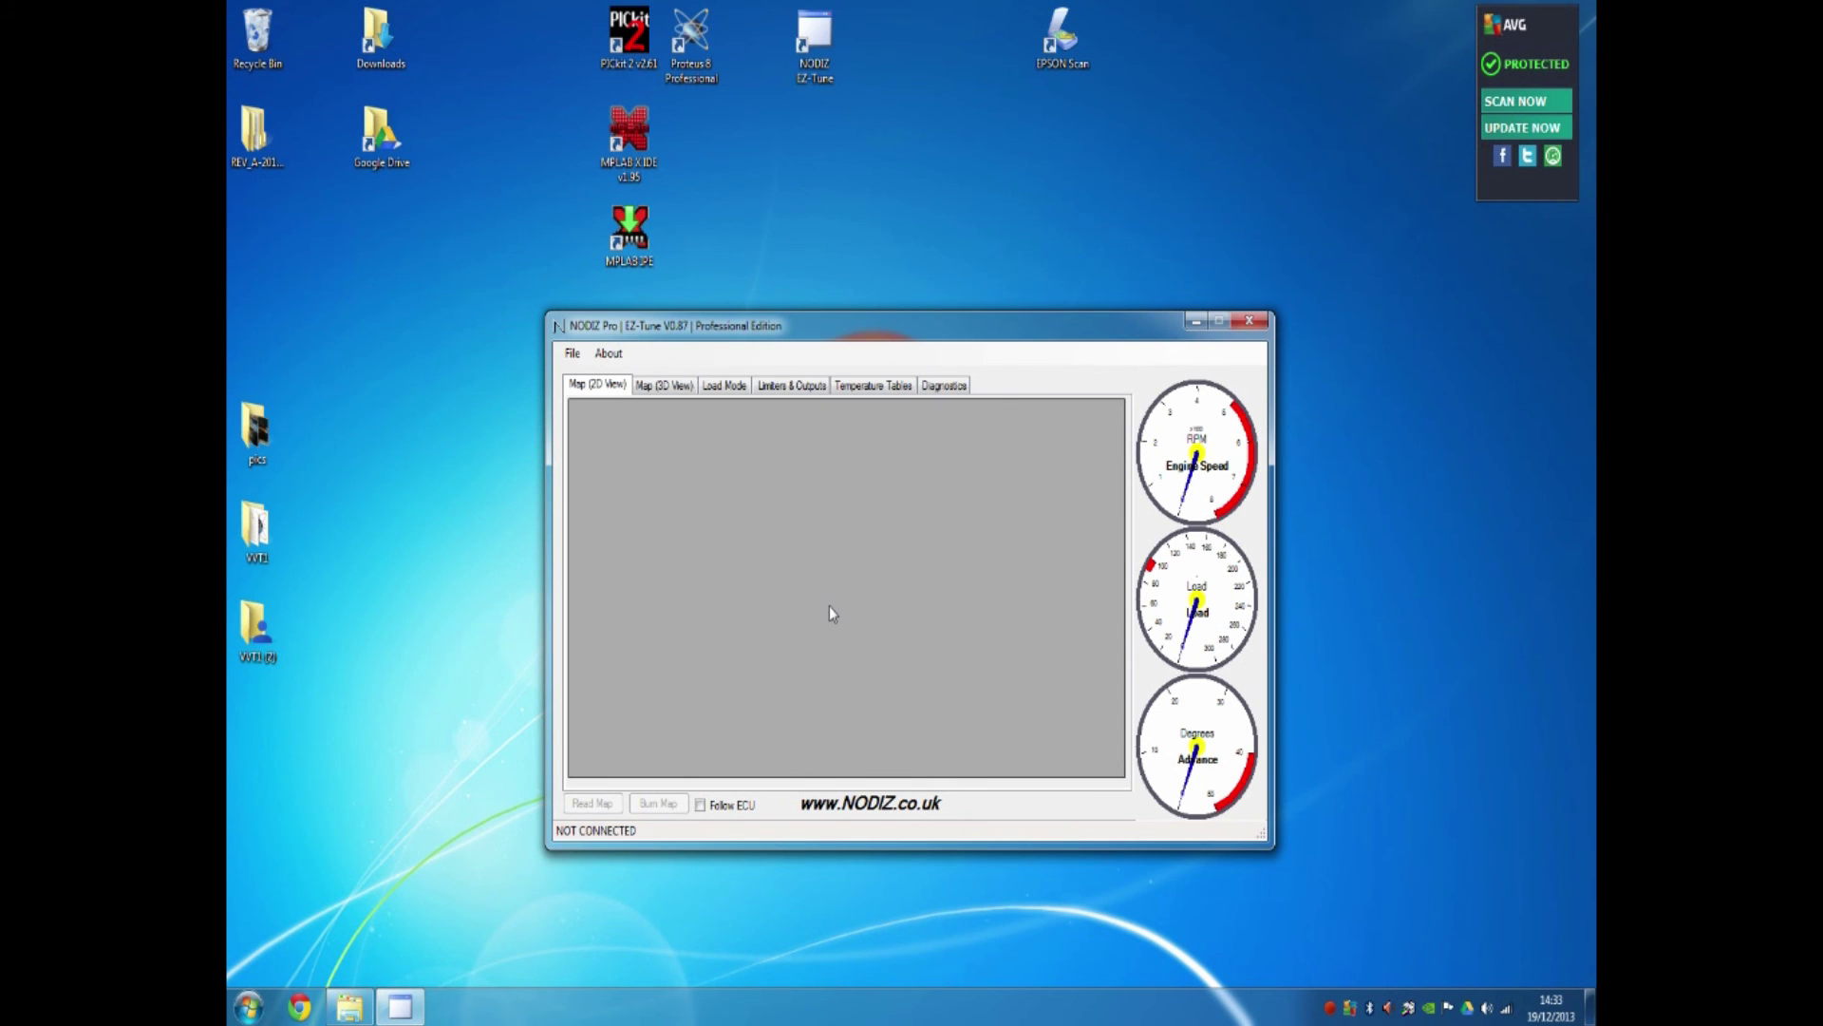
{"action": "left_click", "coordinate": [571, 354]}
{"action": "mouse_move", "coordinate": [654, 402]}
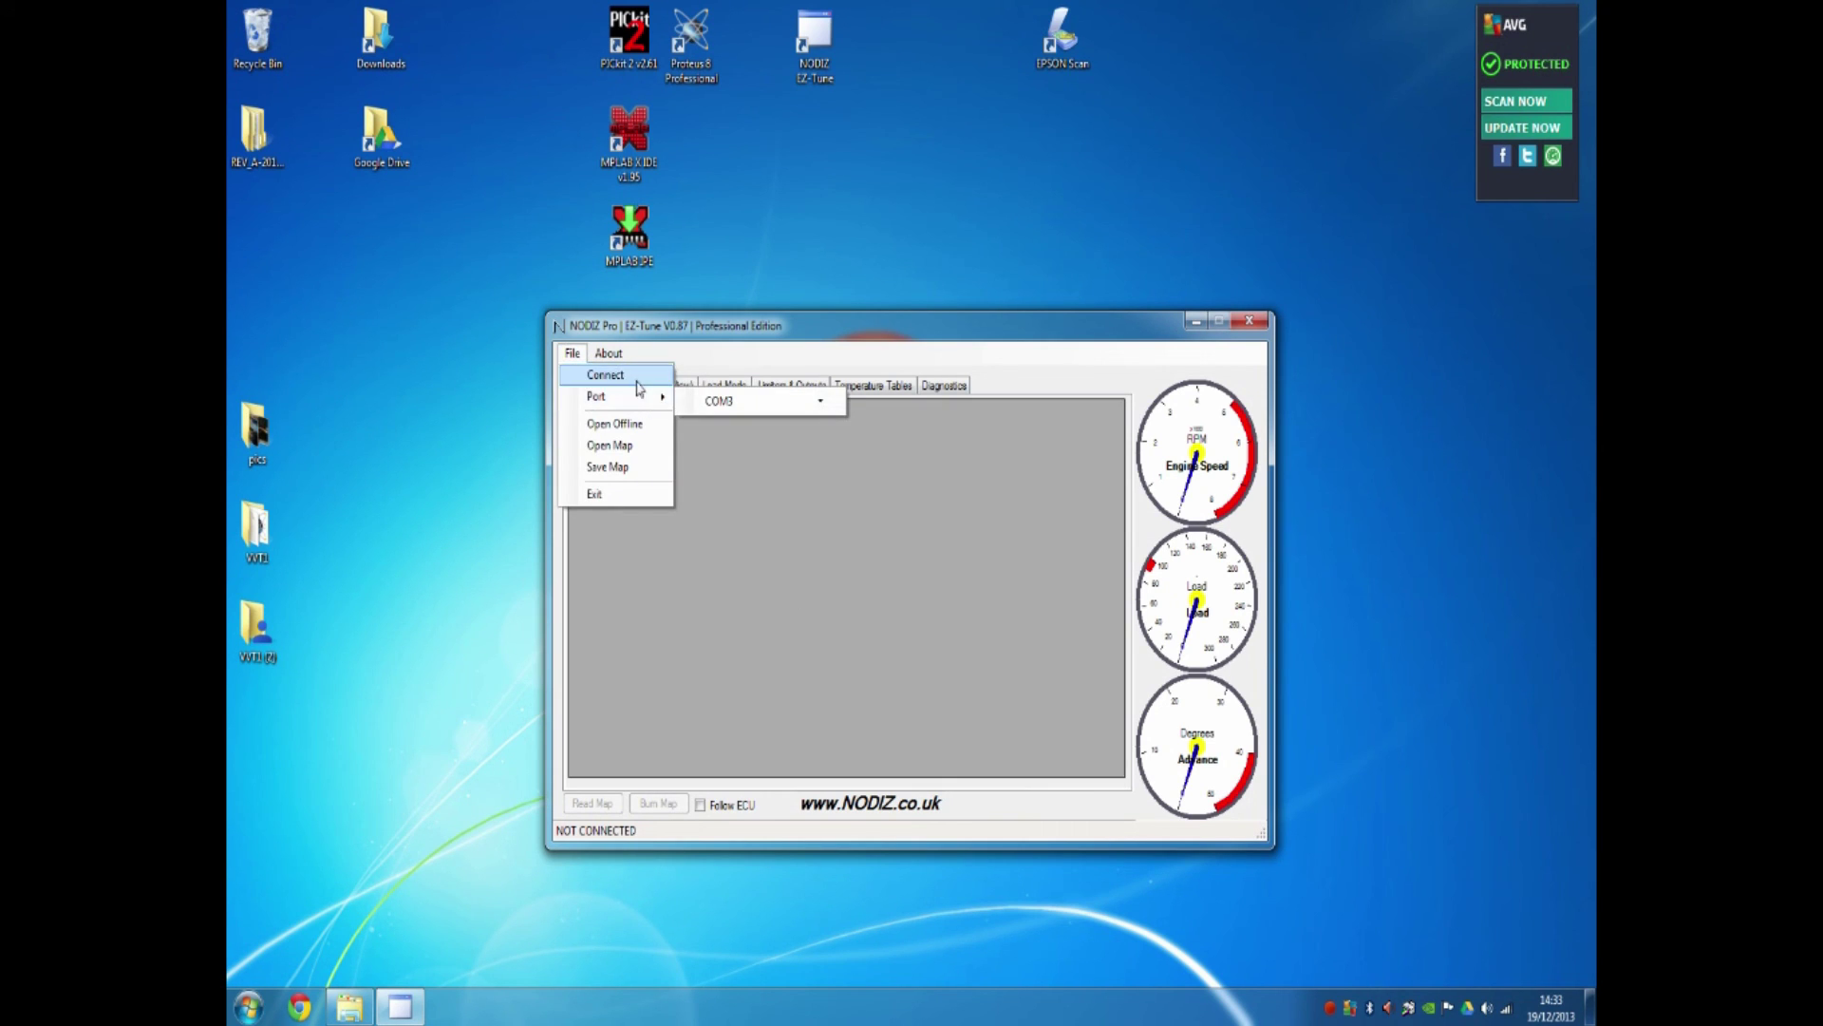
{"action": "left_click", "coordinate": [821, 401]}
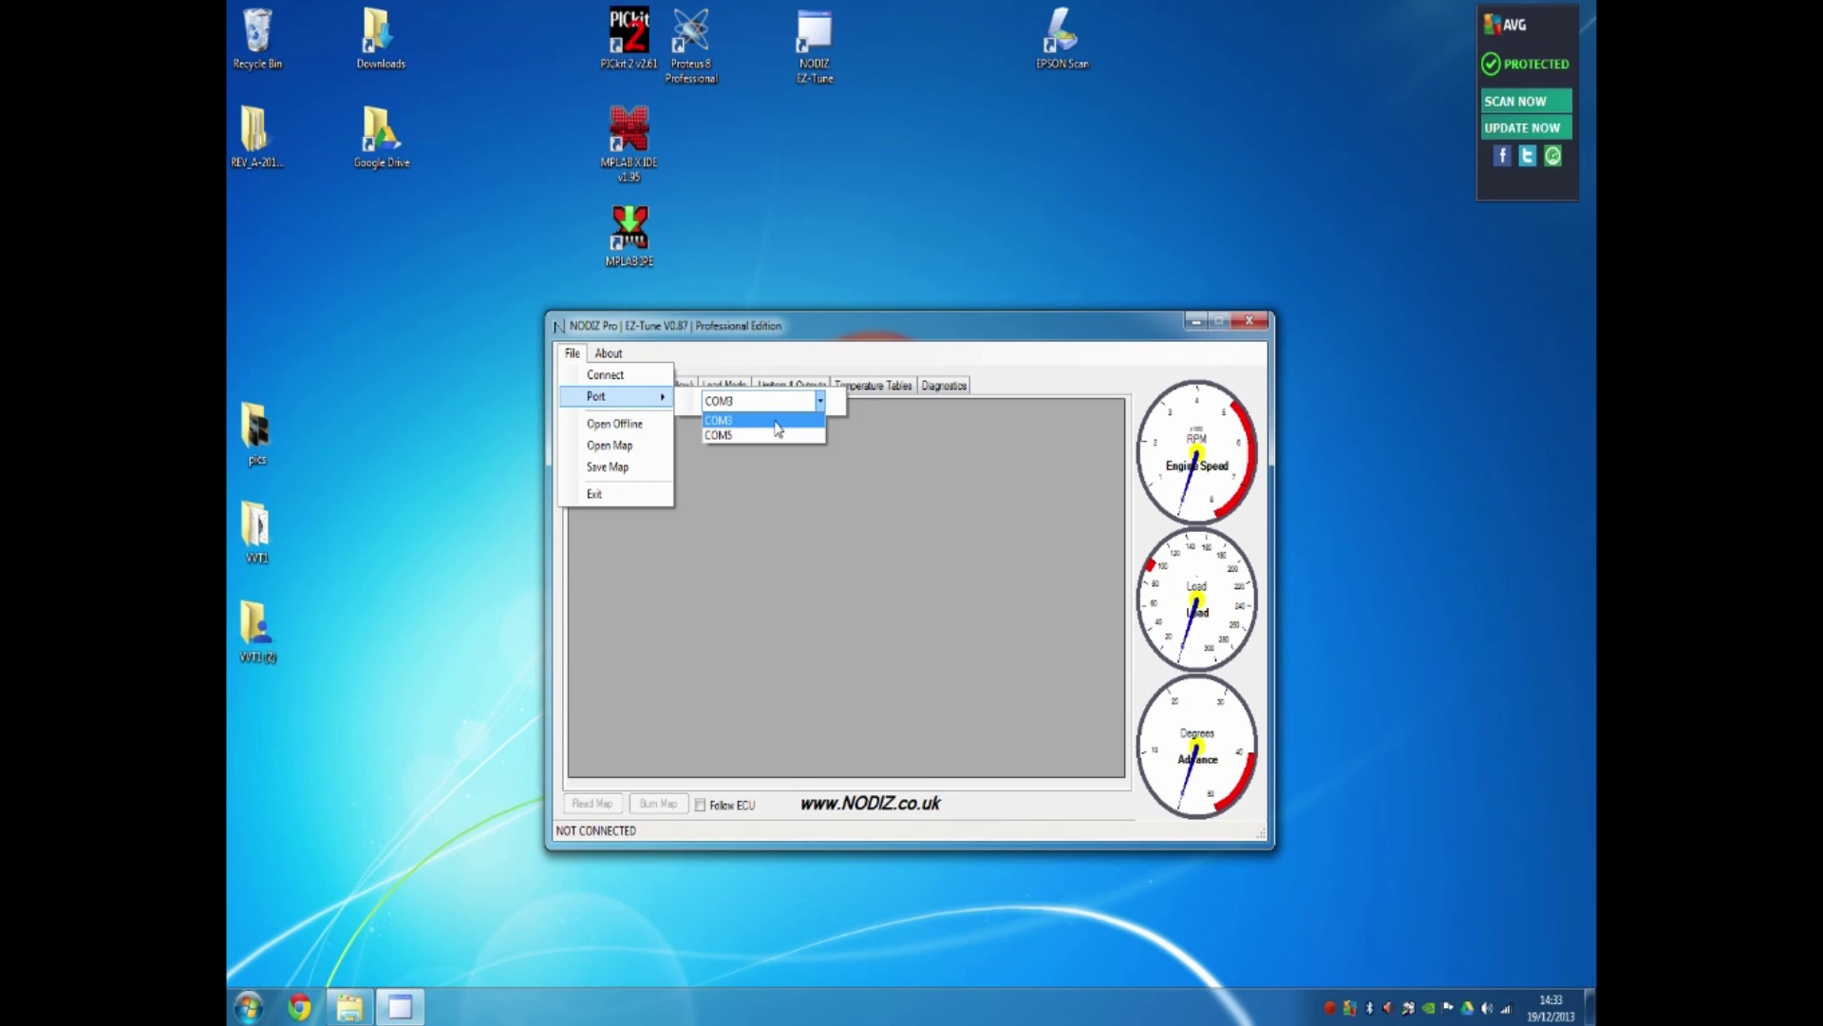
{"action": "left_click", "coordinate": [760, 422]}
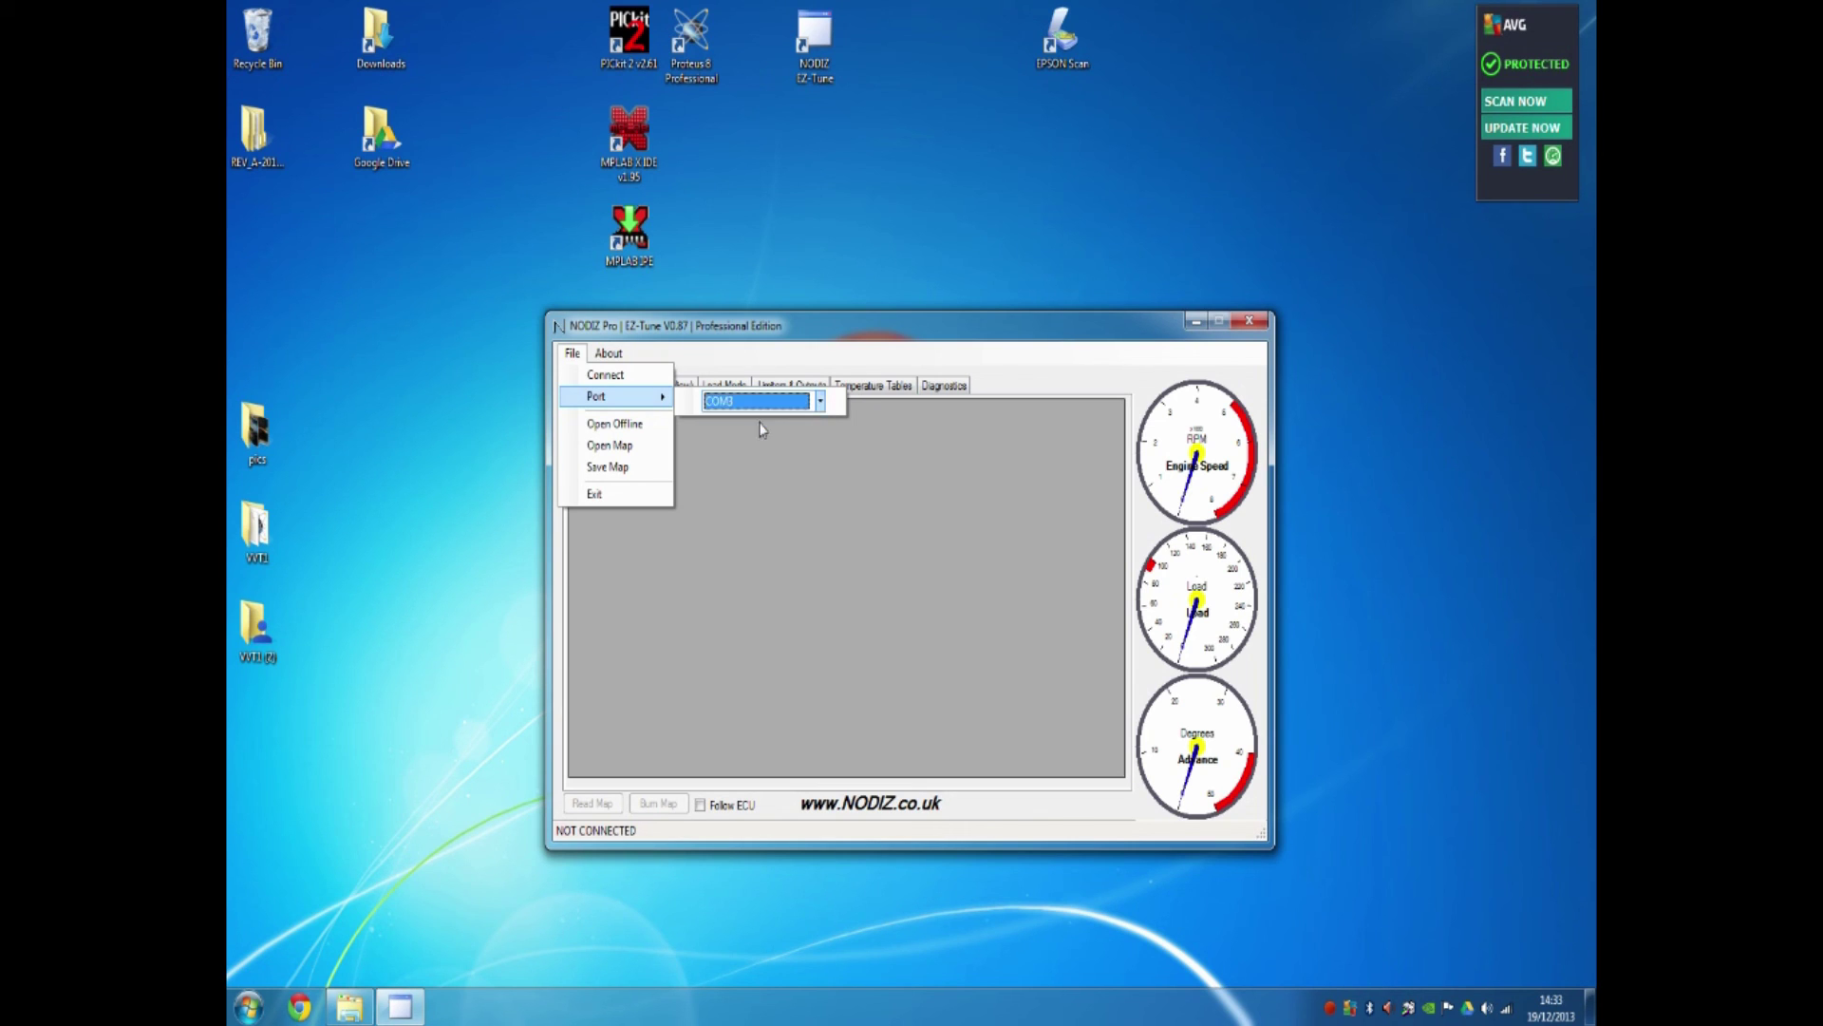
{"action": "left_click", "coordinate": [644, 380]}
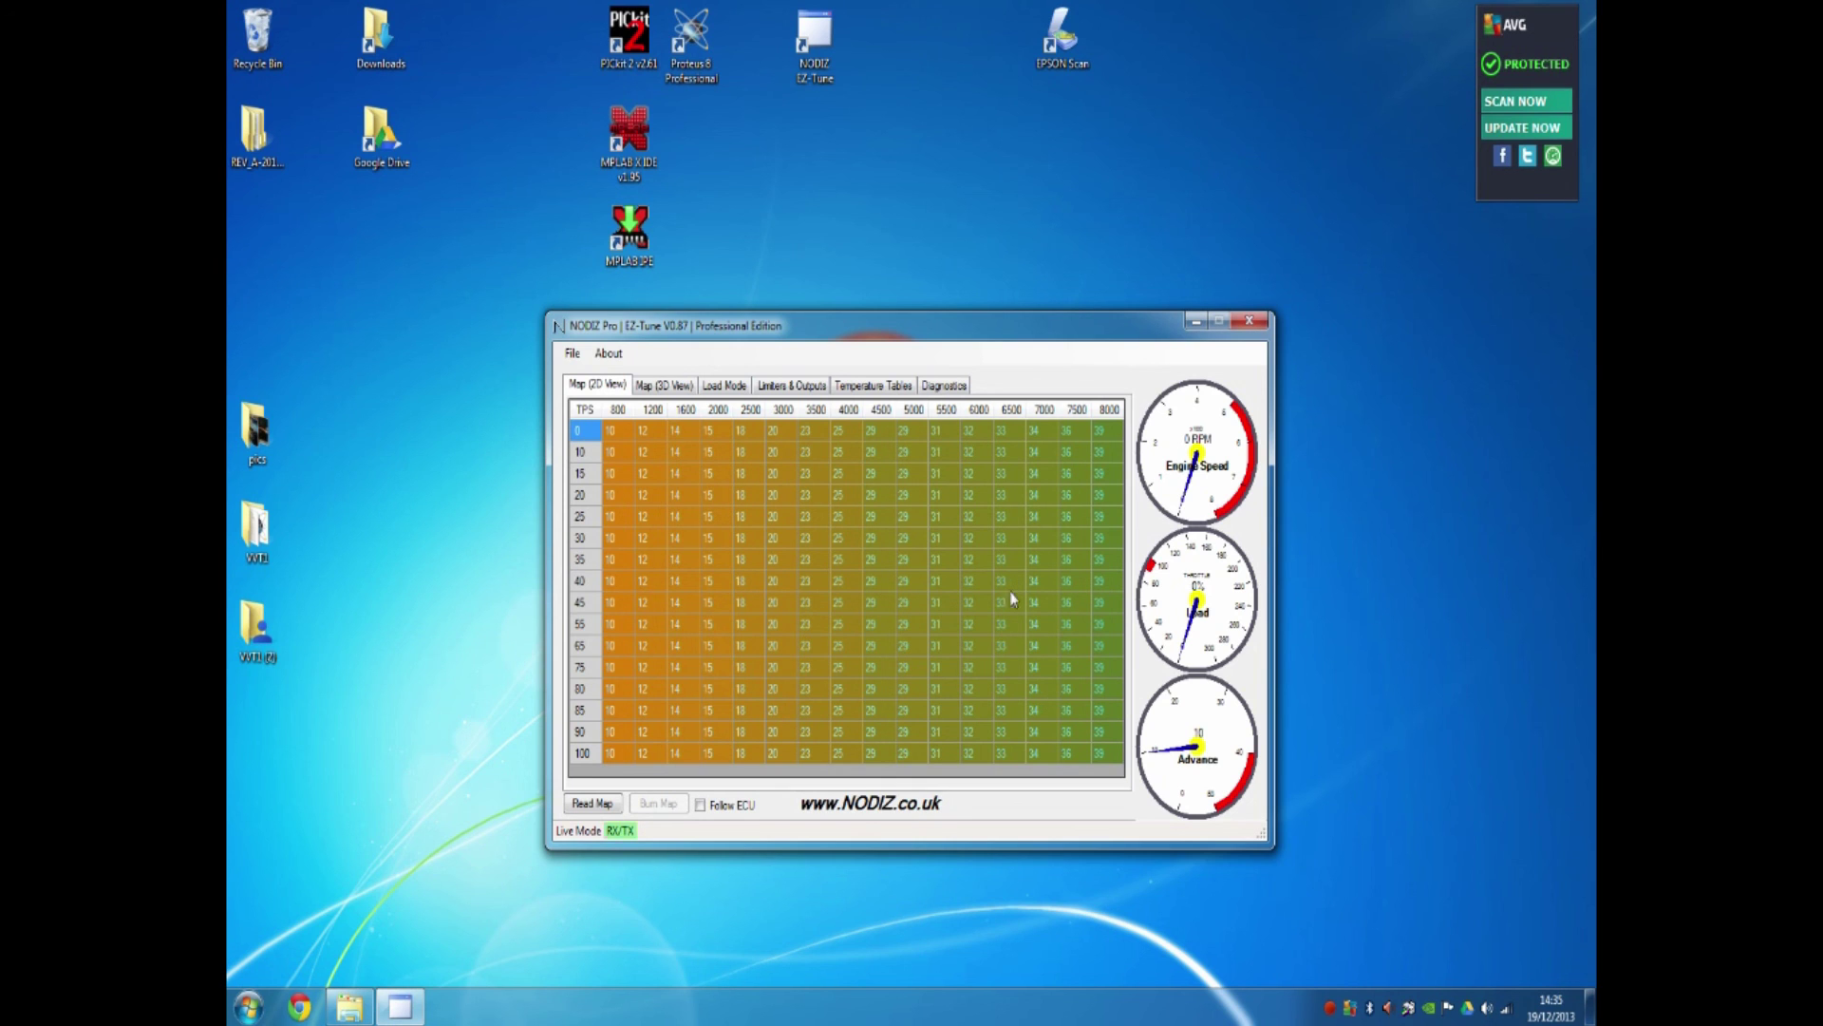
{"action": "left_click_drag", "start_coordinate": [682, 327], "coordinate": [692, 276]}
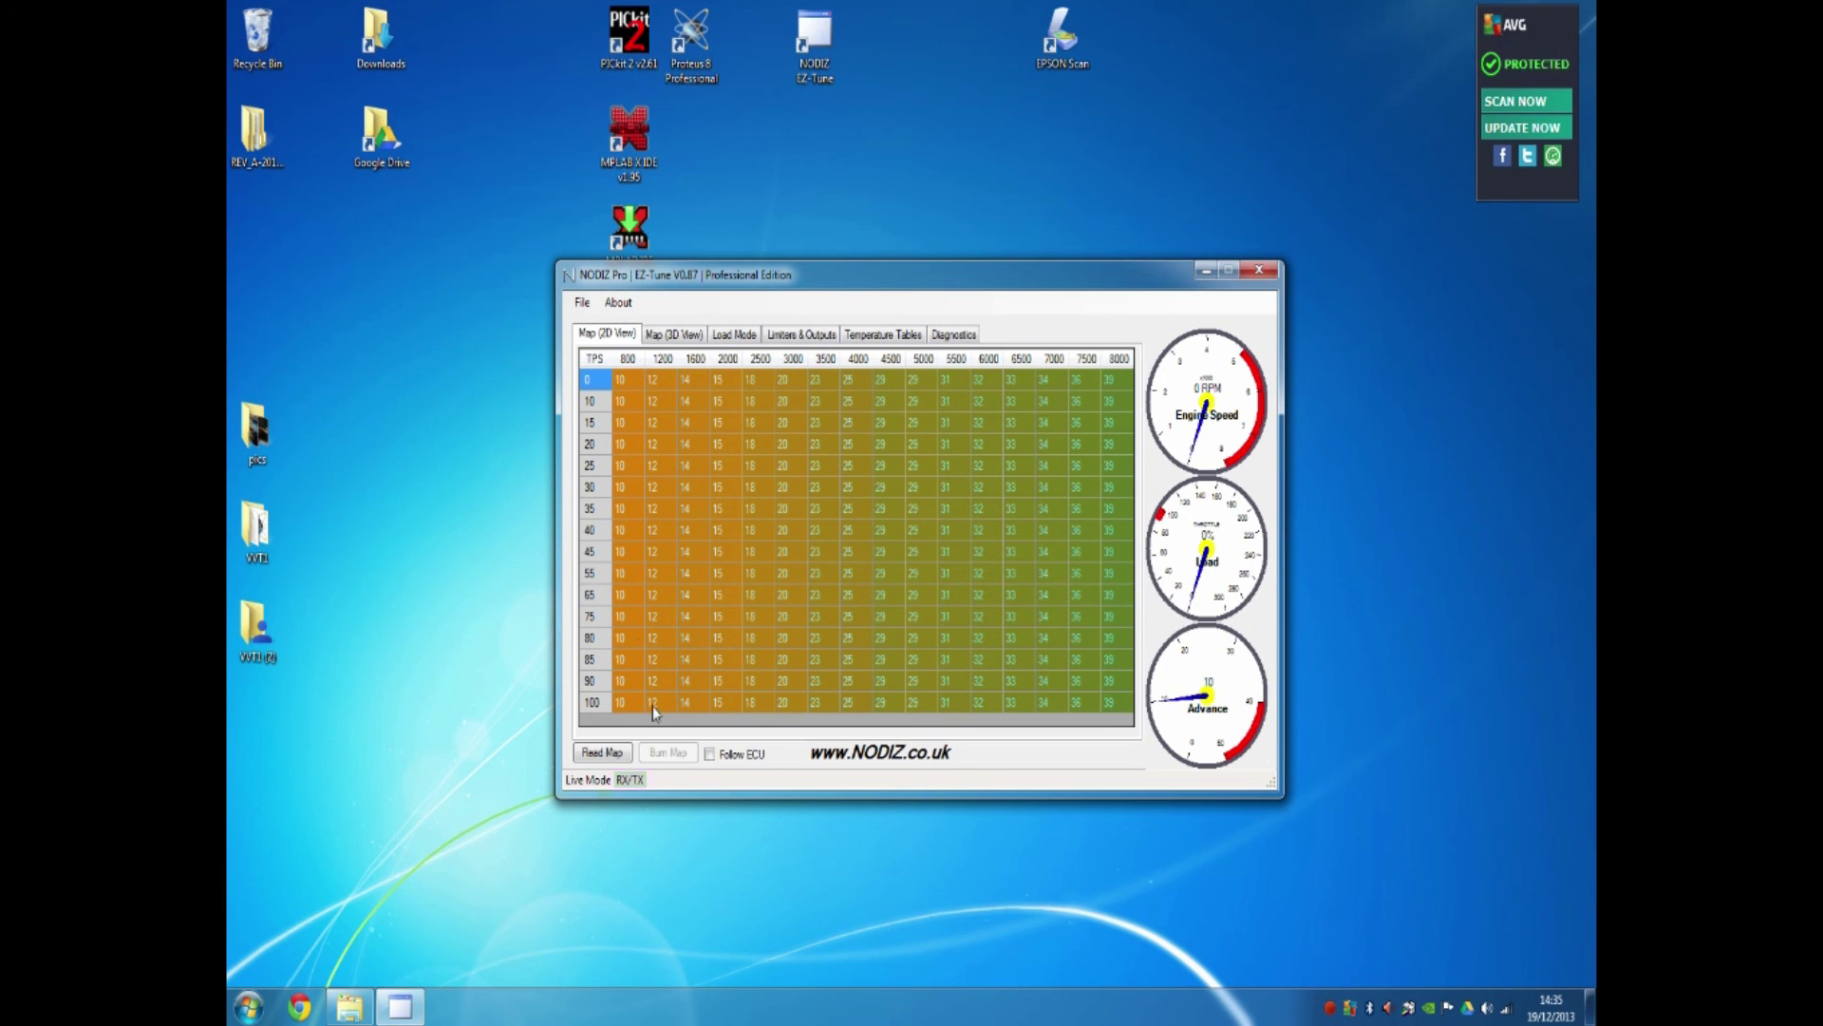
Step: Inspect the ignition map in Map (3D View), tilting it to a top-down angle, then go to Load Mode
{"action": "left_click", "coordinate": [672, 338]}
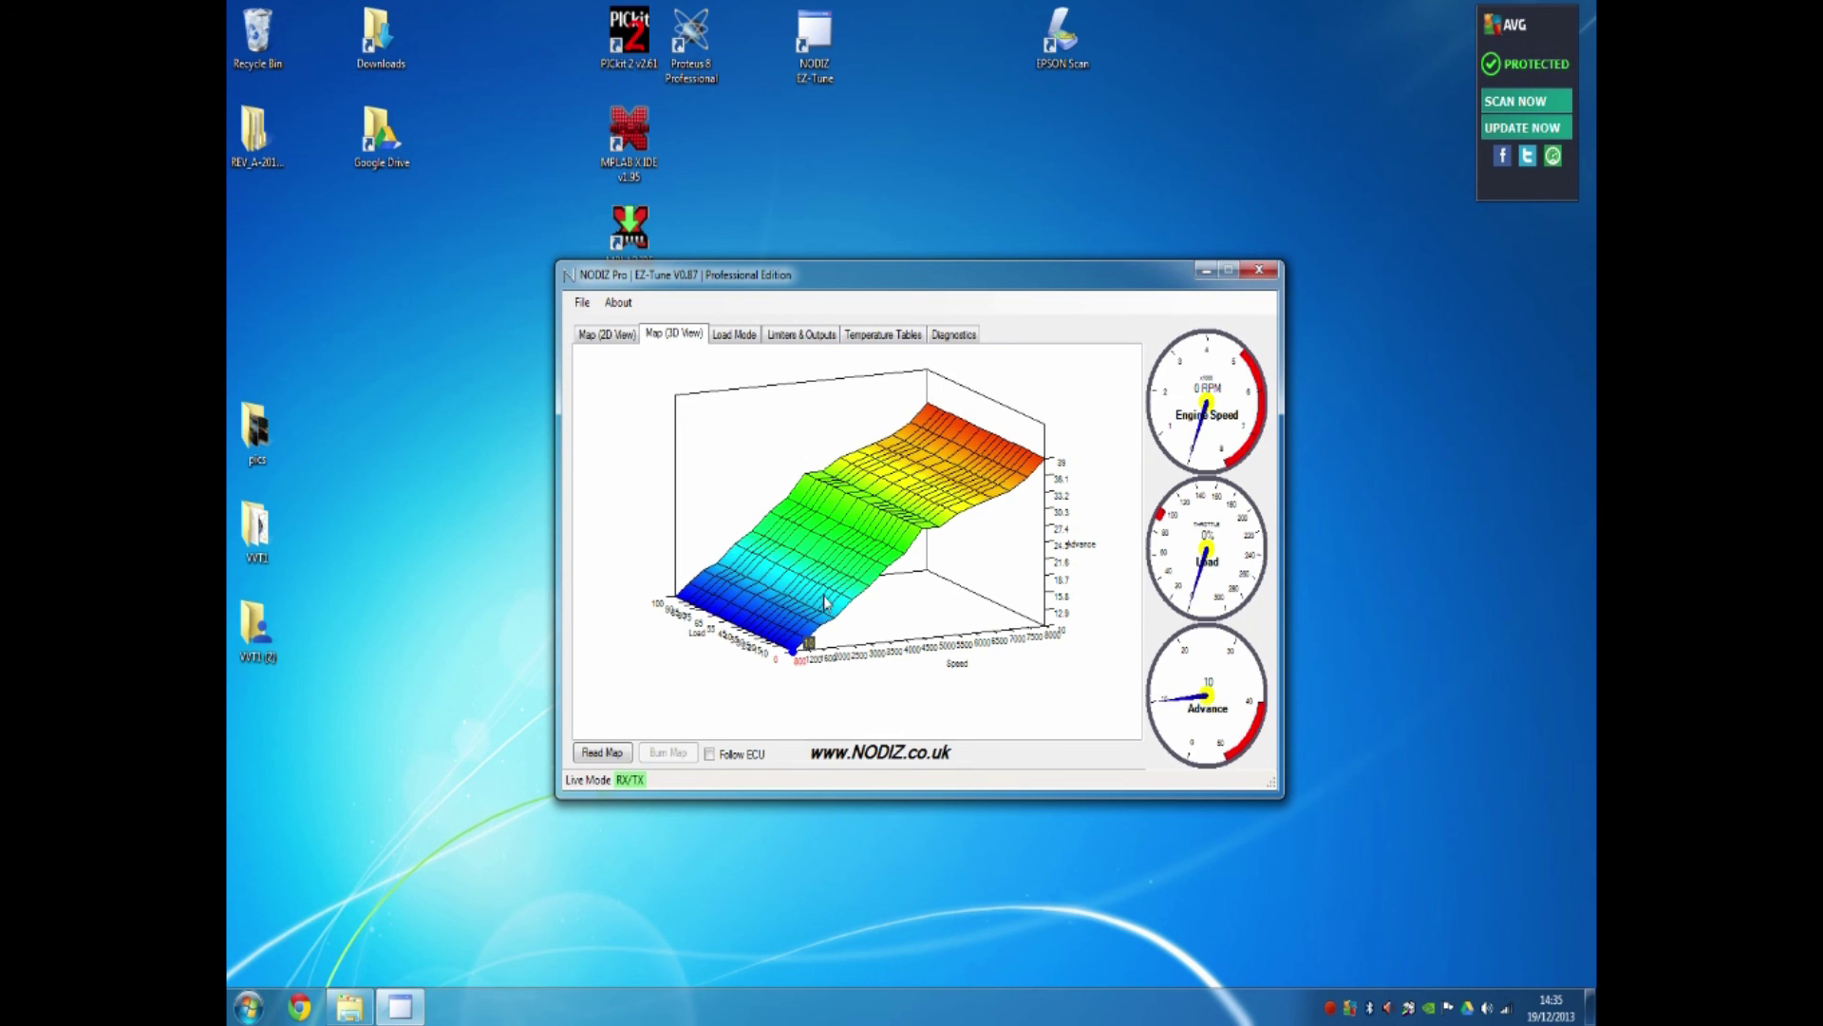
{"action": "mouse_move", "coordinate": [802, 615]}
{"action": "left_mouse_down"}
{"action": "mouse_move", "coordinate": [1014, 613]}
{"action": "mouse_move", "coordinate": [459, 599]}
{"action": "mouse_move", "coordinate": [933, 611]}
{"action": "mouse_move", "coordinate": [836, 434]}
{"action": "mouse_move", "coordinate": [1095, 582]}
{"action": "mouse_move", "coordinate": [855, 551]}
{"action": "mouse_move", "coordinate": [771, 503]}
{"action": "mouse_move", "coordinate": [786, 610]}
{"action": "left_mouse_up"}
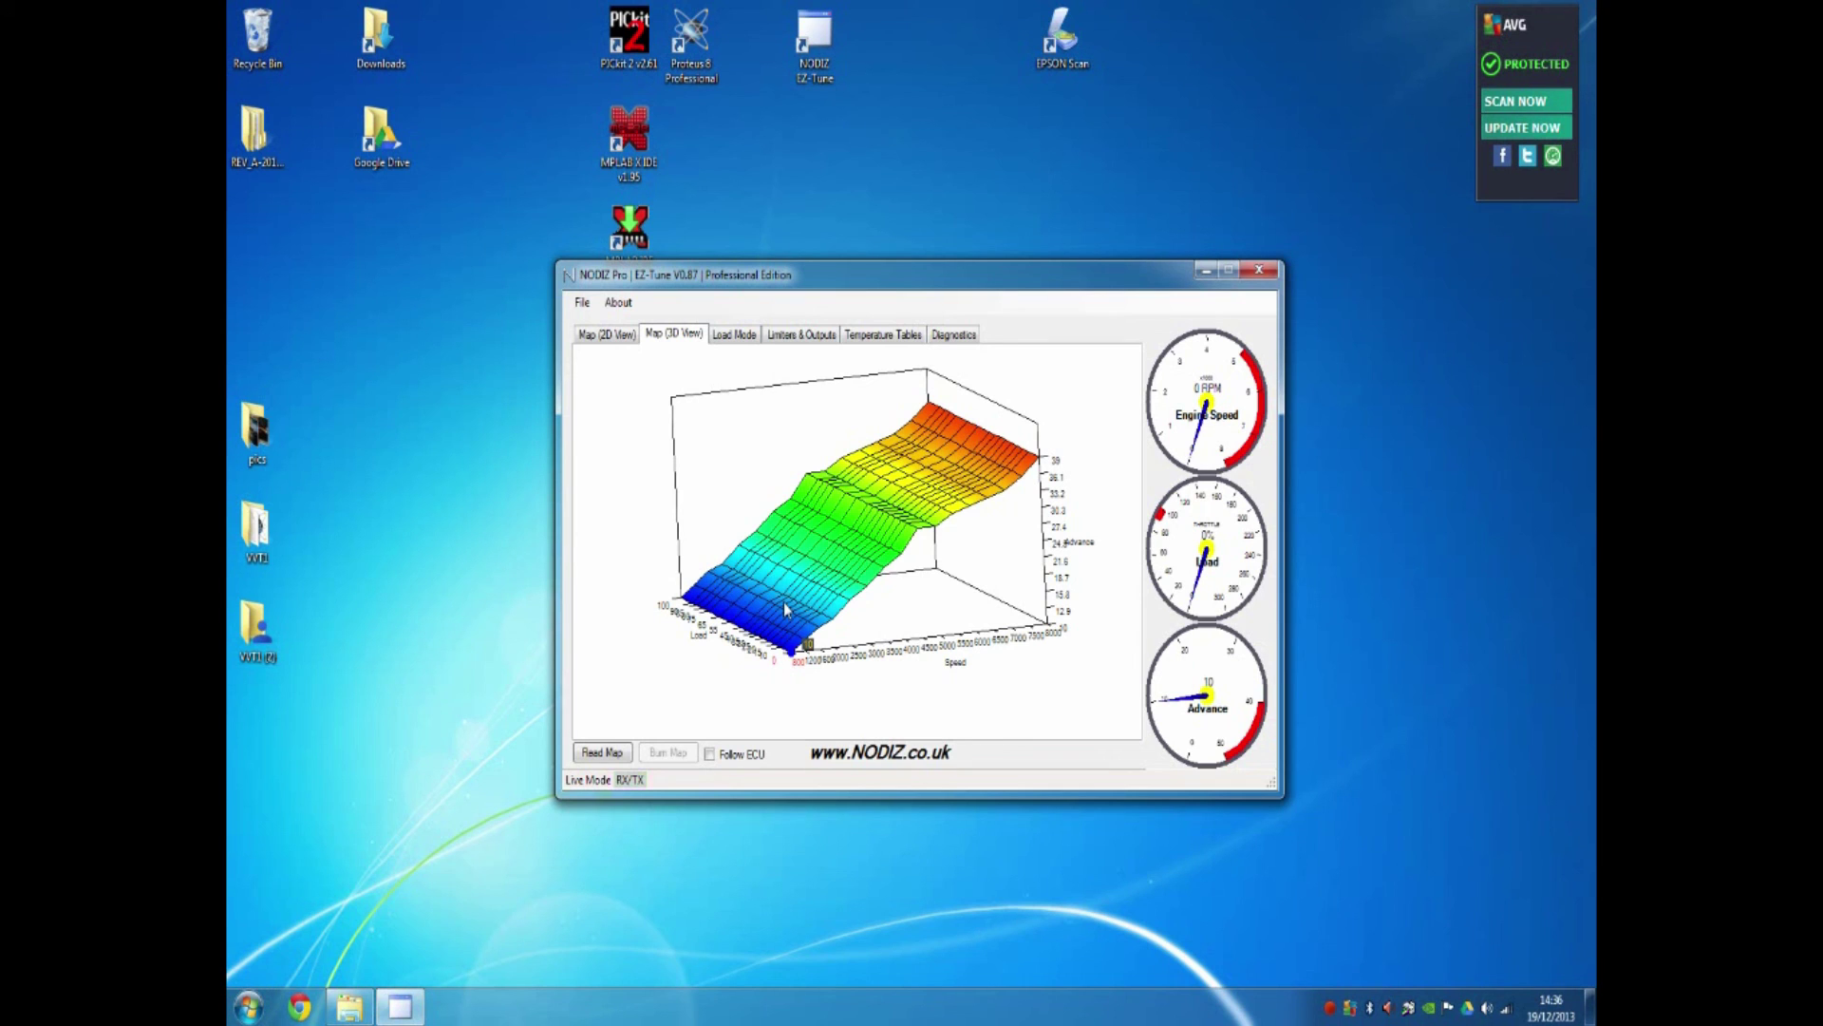
{"action": "left_click_drag", "start_coordinate": [845, 593], "coordinate": [994, 506]}
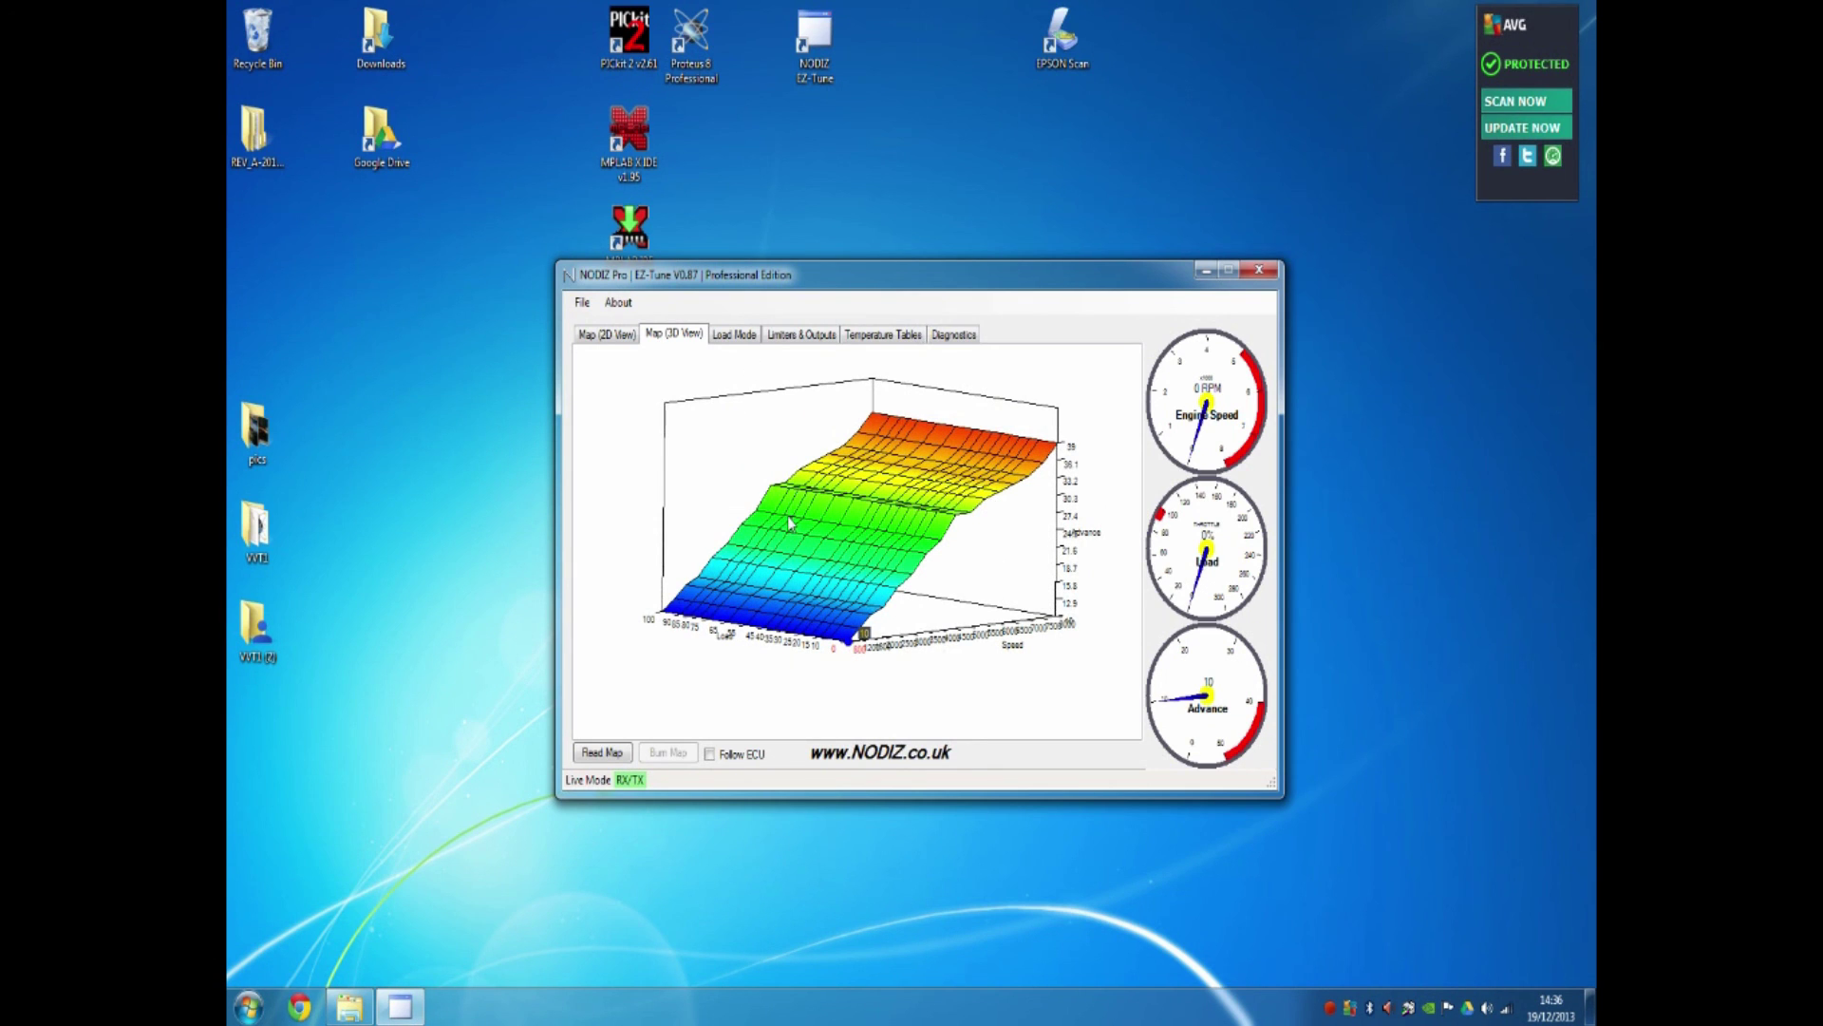
{"action": "left_click", "coordinate": [737, 338]}
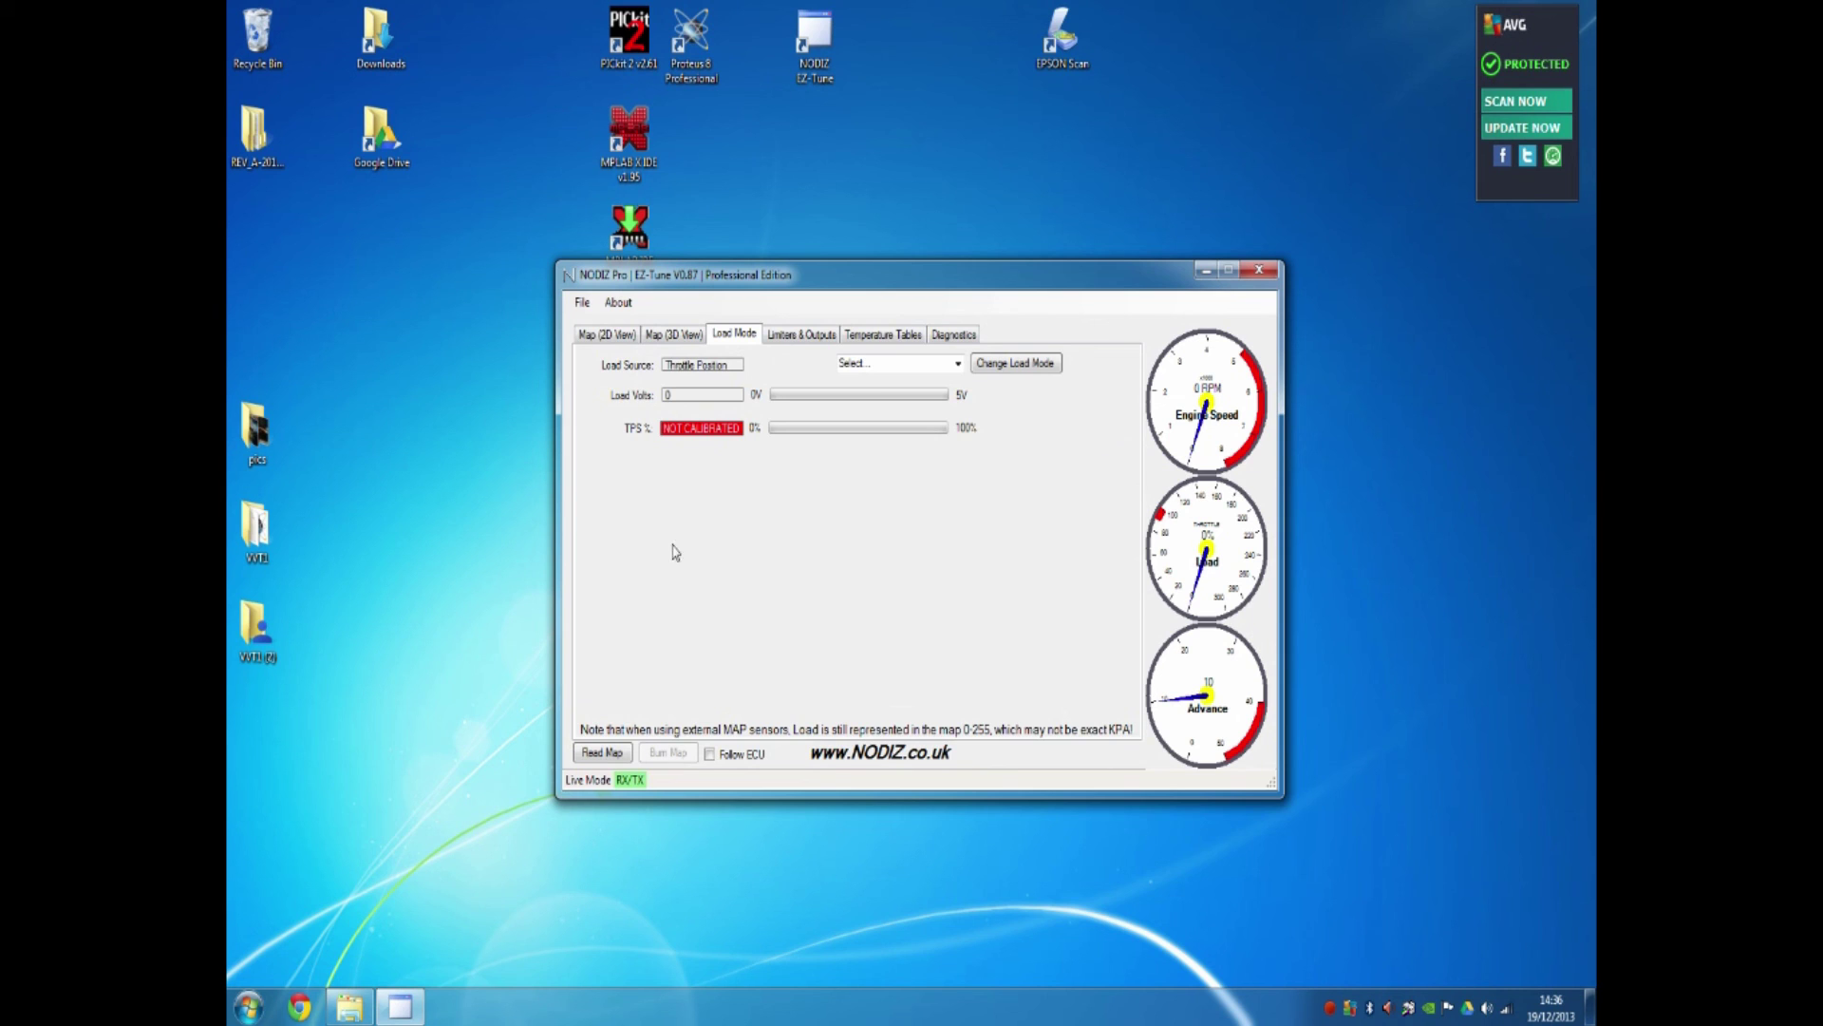
Step: Select 2D/Off (0% Load Always) in the load-source dropdown, glancing at the 2D map between tries
{"action": "left_click", "coordinate": [613, 336]}
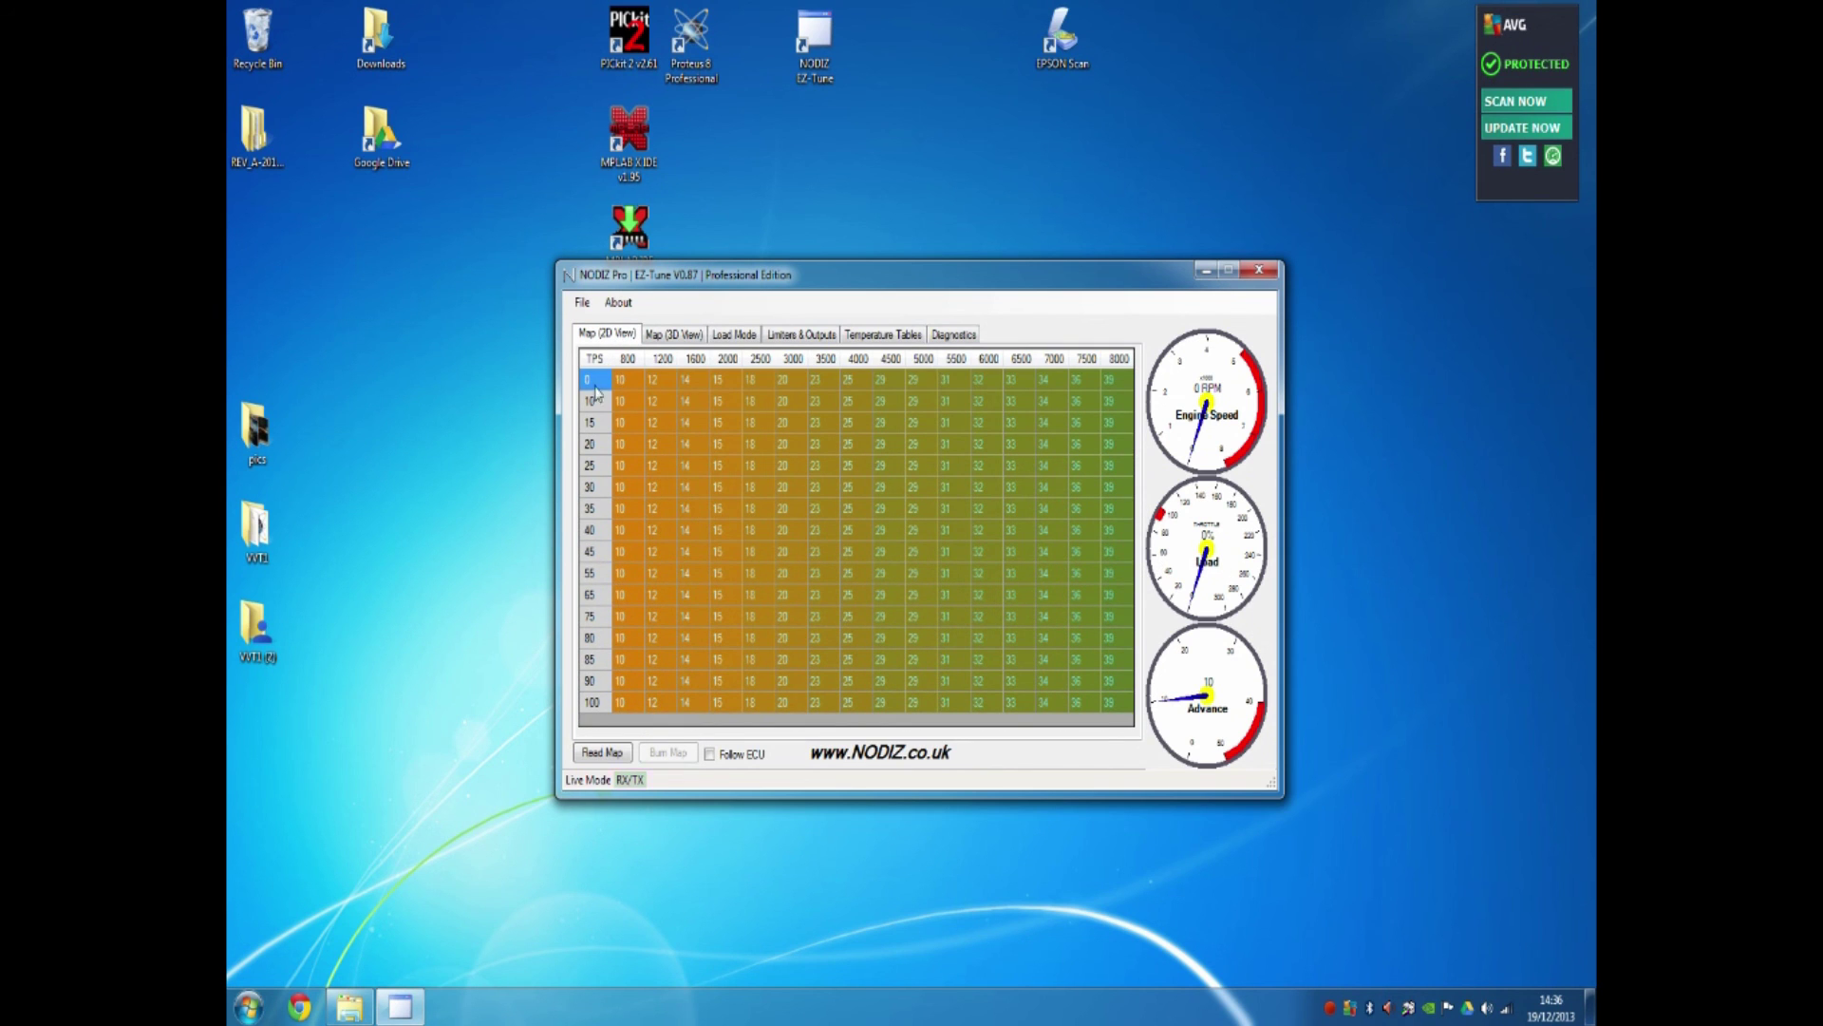
{"action": "left_click", "coordinate": [732, 334]}
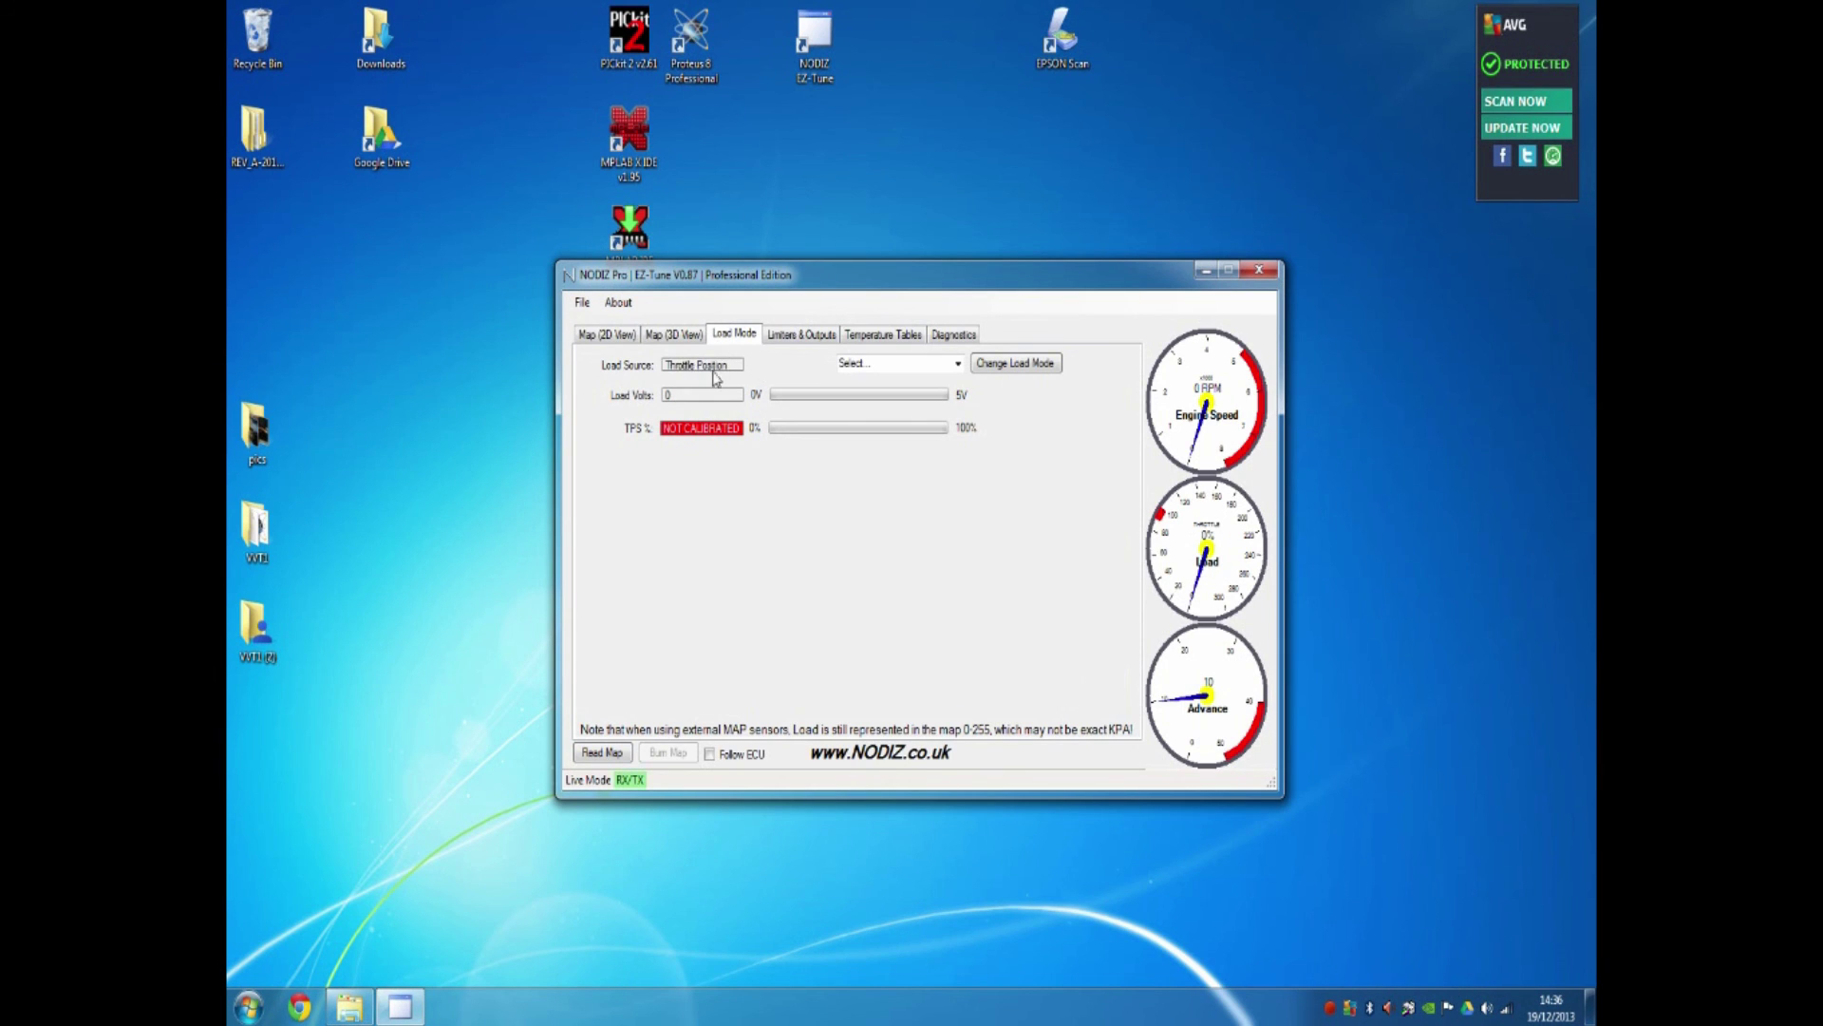
{"action": "left_click", "coordinate": [958, 364]}
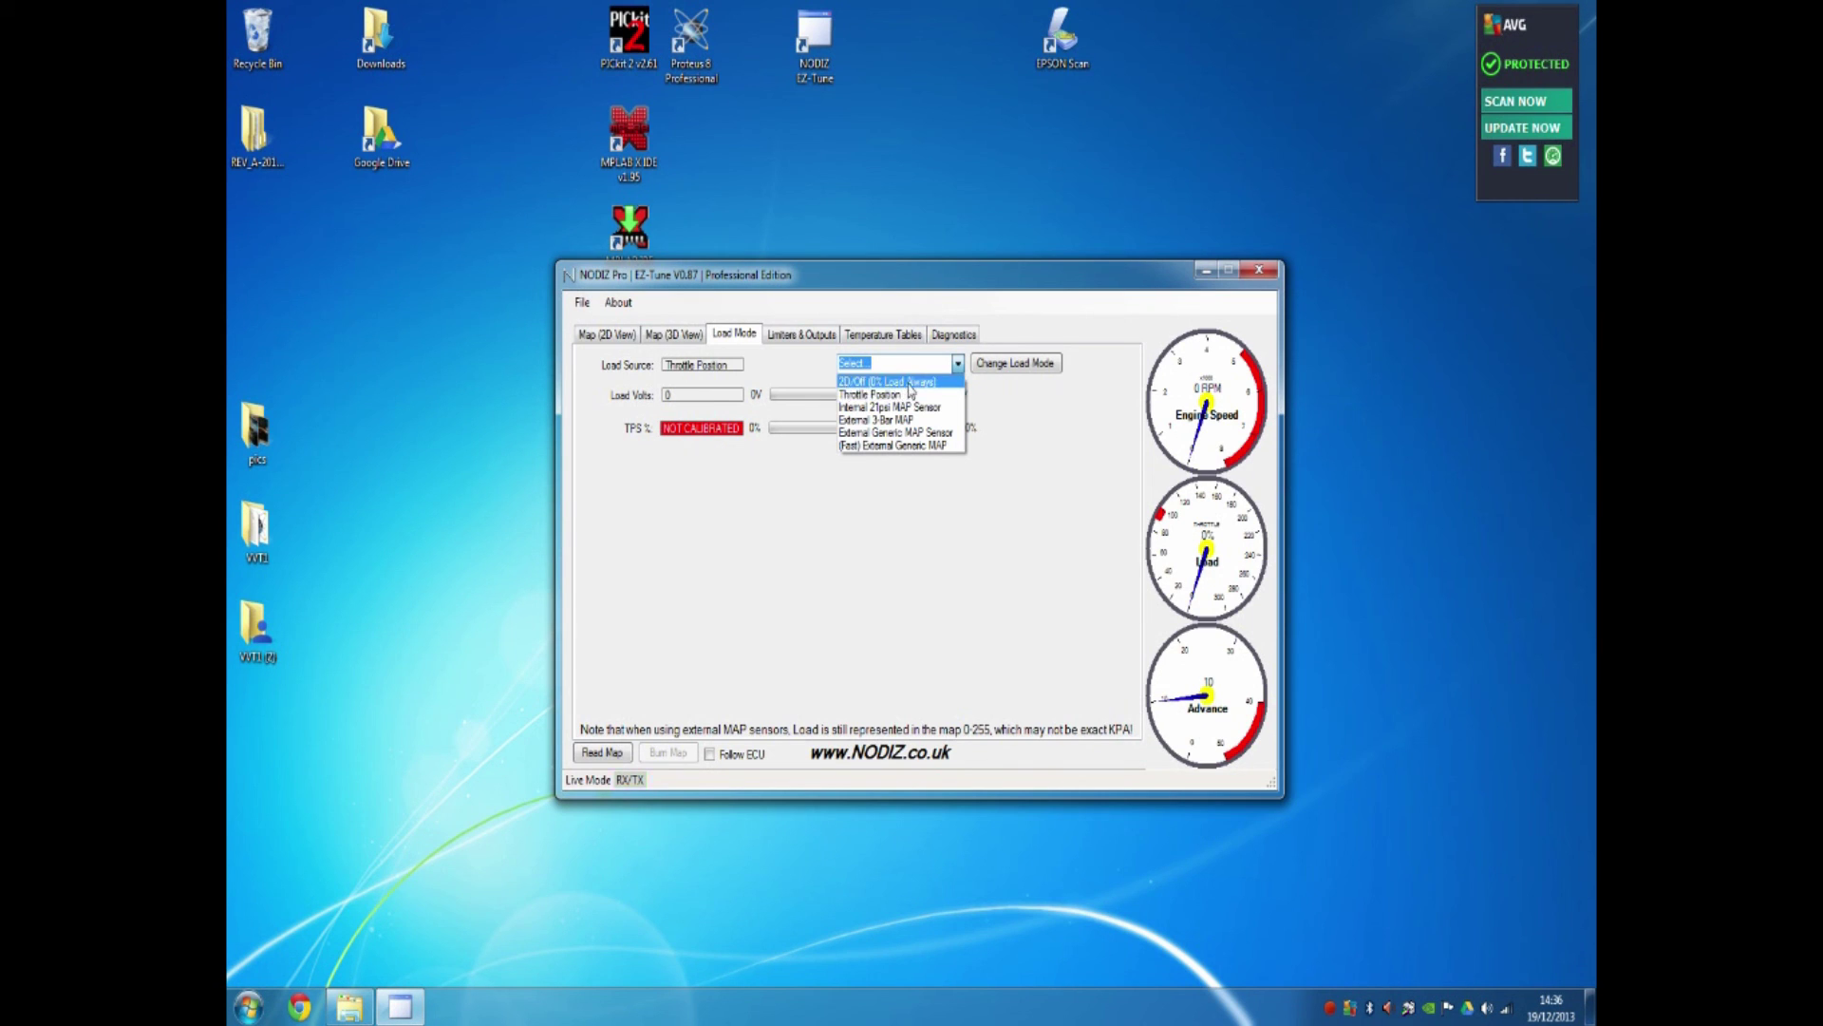
{"action": "left_click", "coordinate": [926, 382]}
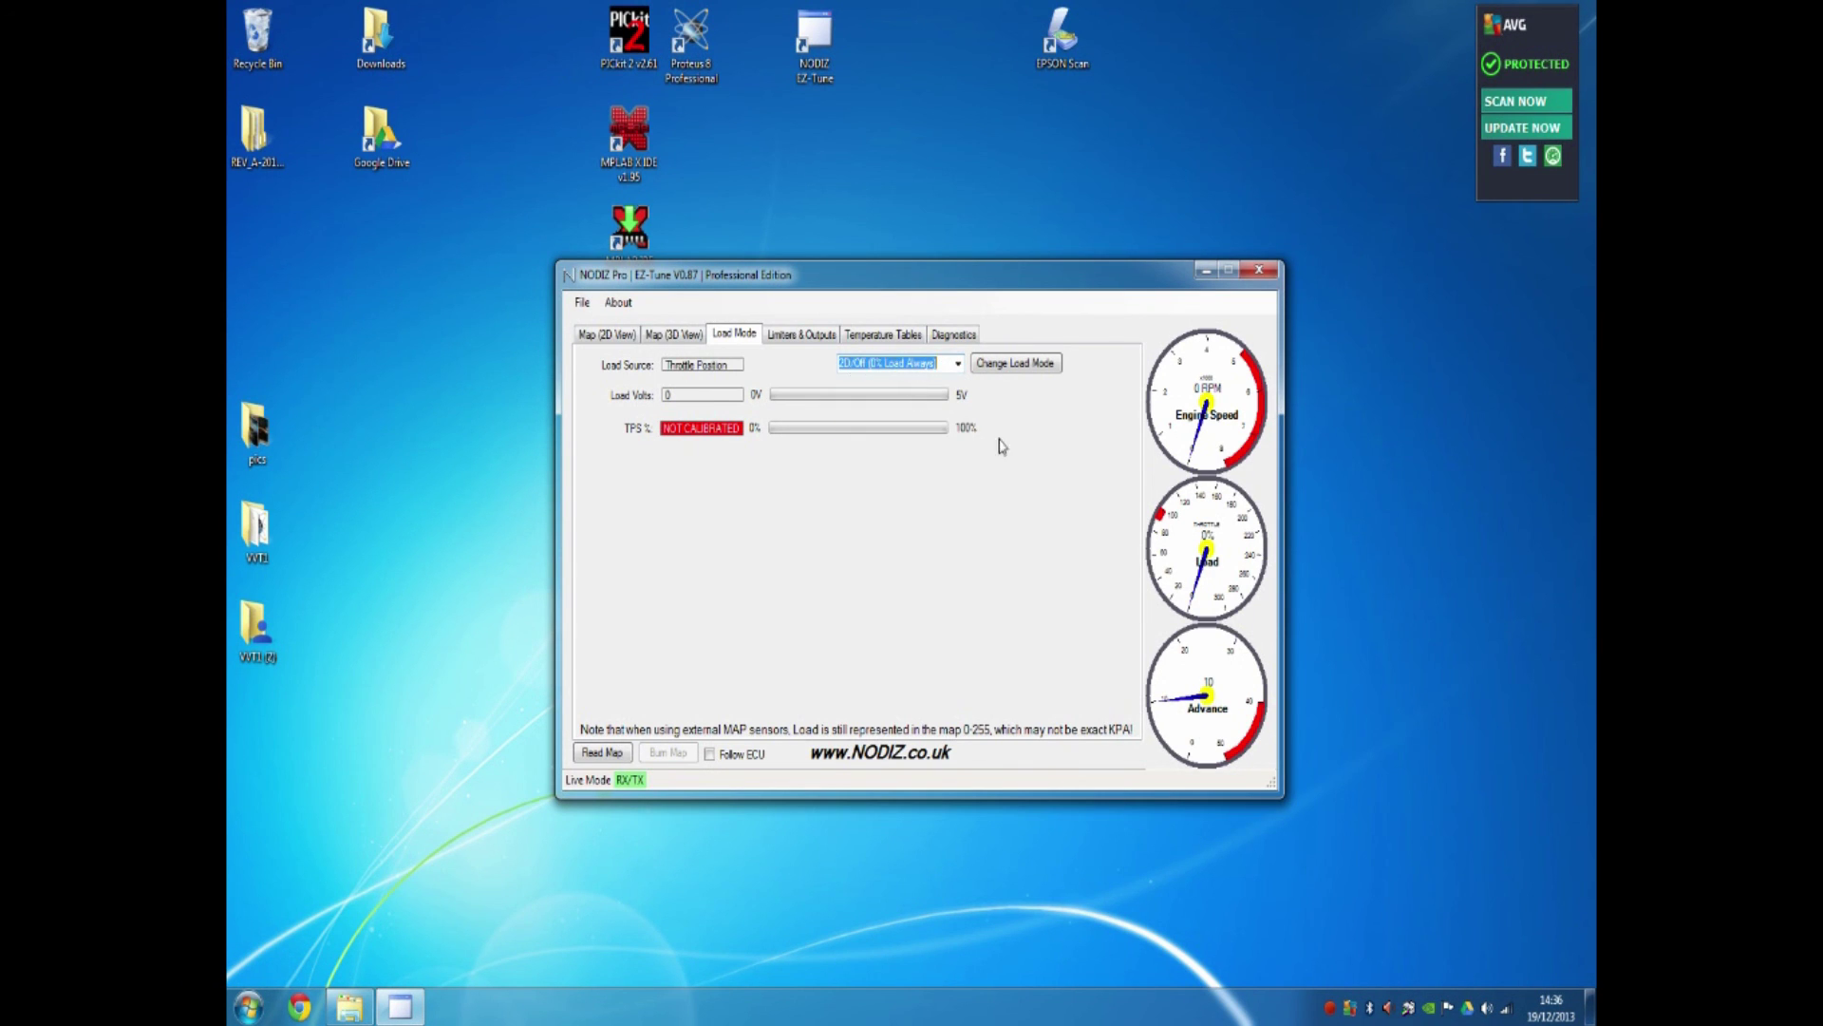
{"action": "left_click", "coordinate": [608, 335]}
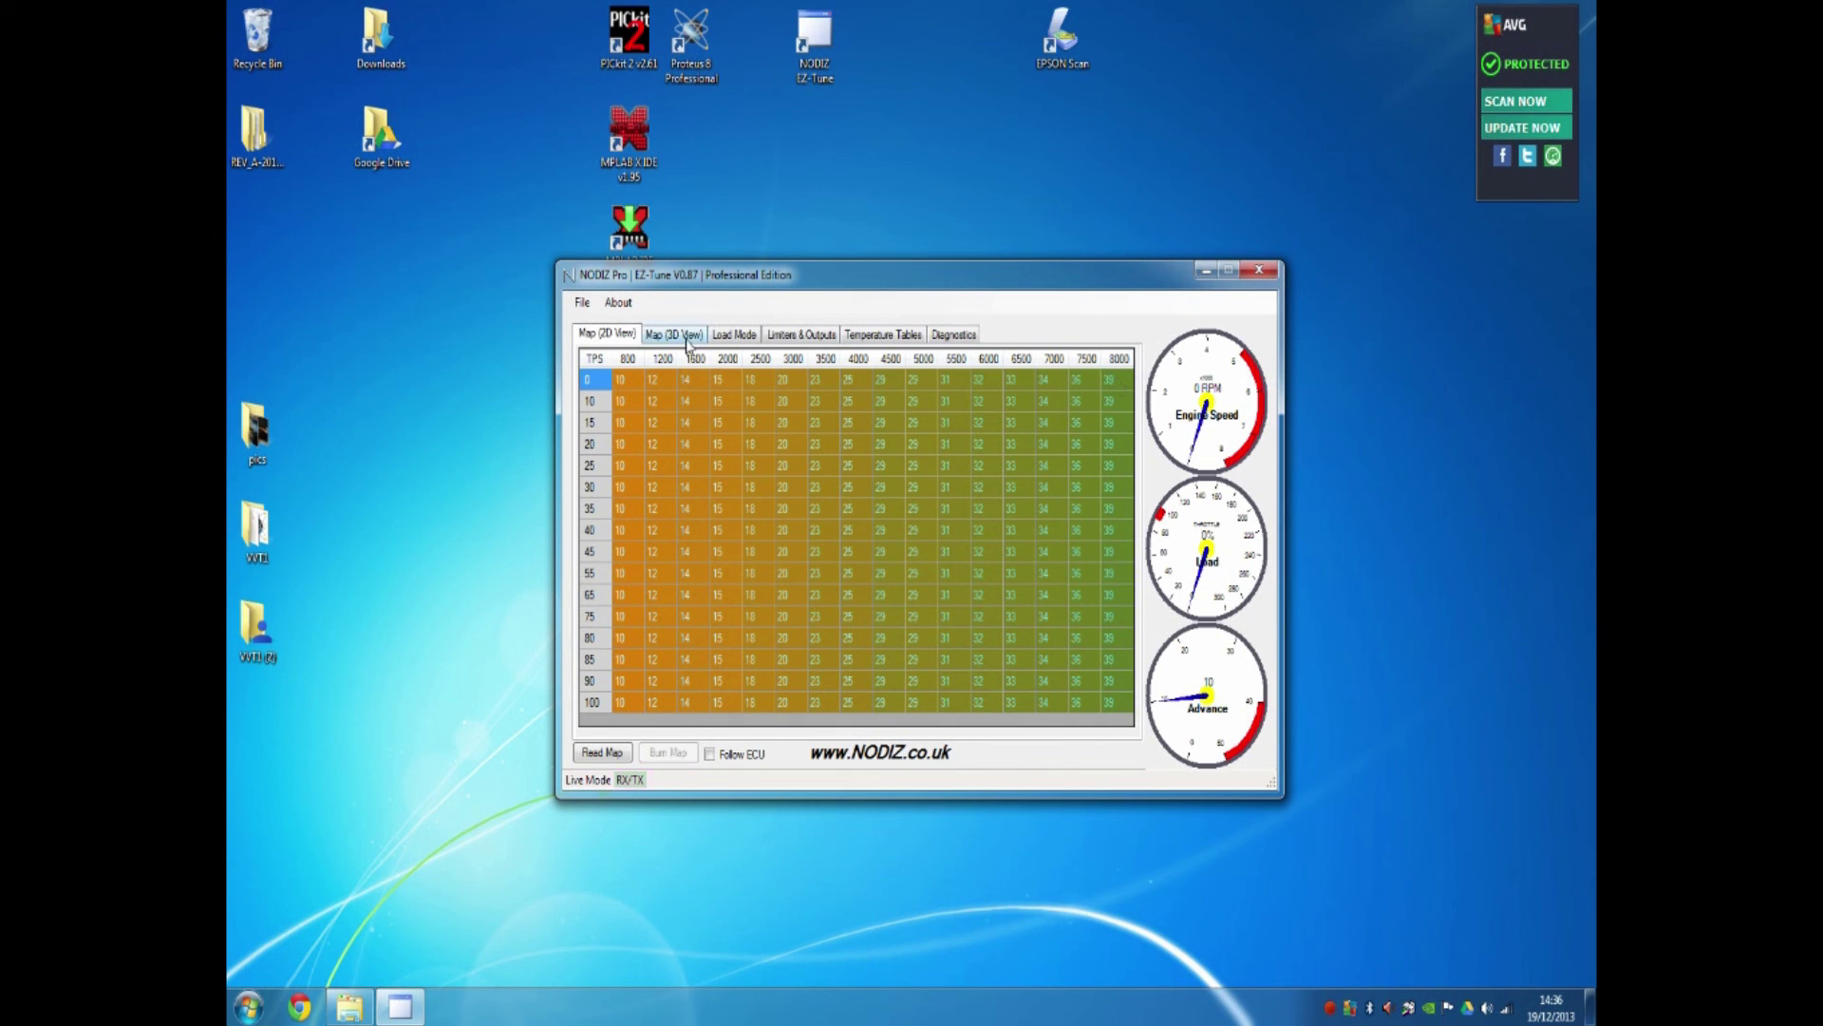
{"action": "left_click", "coordinate": [734, 335]}
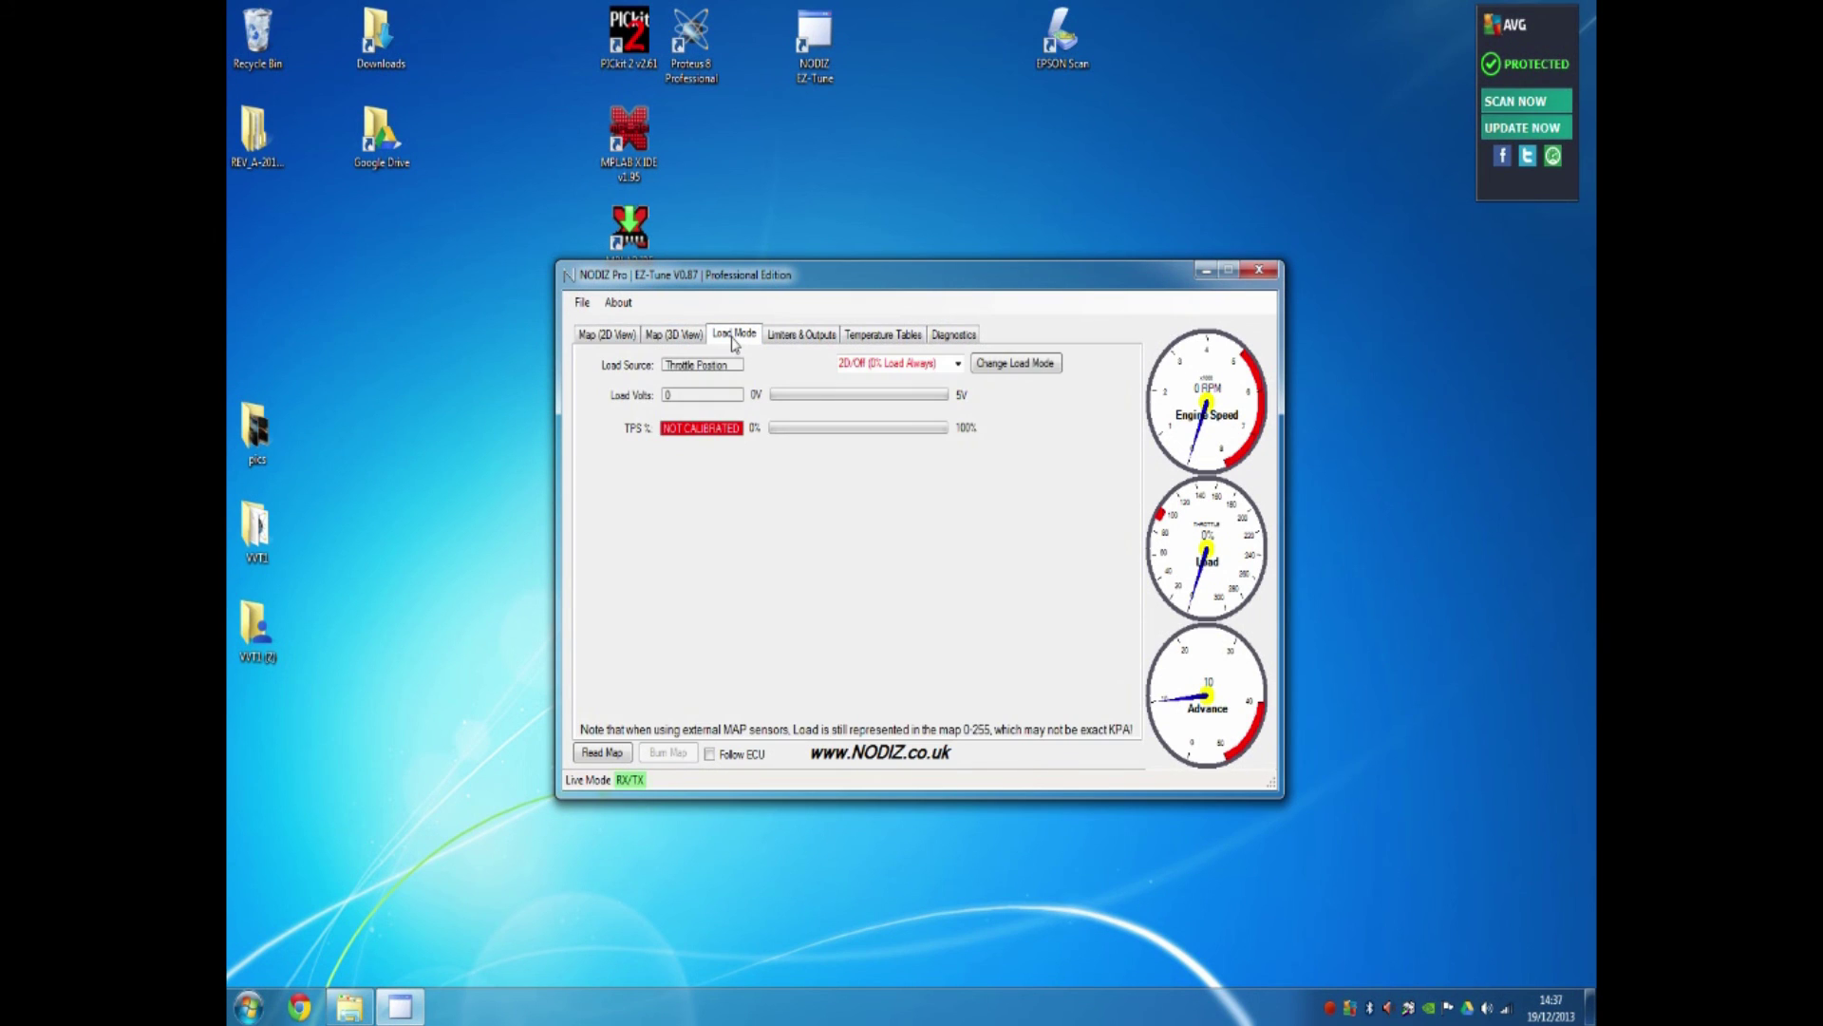
{"action": "left_click", "coordinate": [957, 363]}
{"action": "left_click", "coordinate": [930, 397]}
{"action": "left_click", "coordinate": [958, 364]}
{"action": "left_click", "coordinate": [917, 383]}
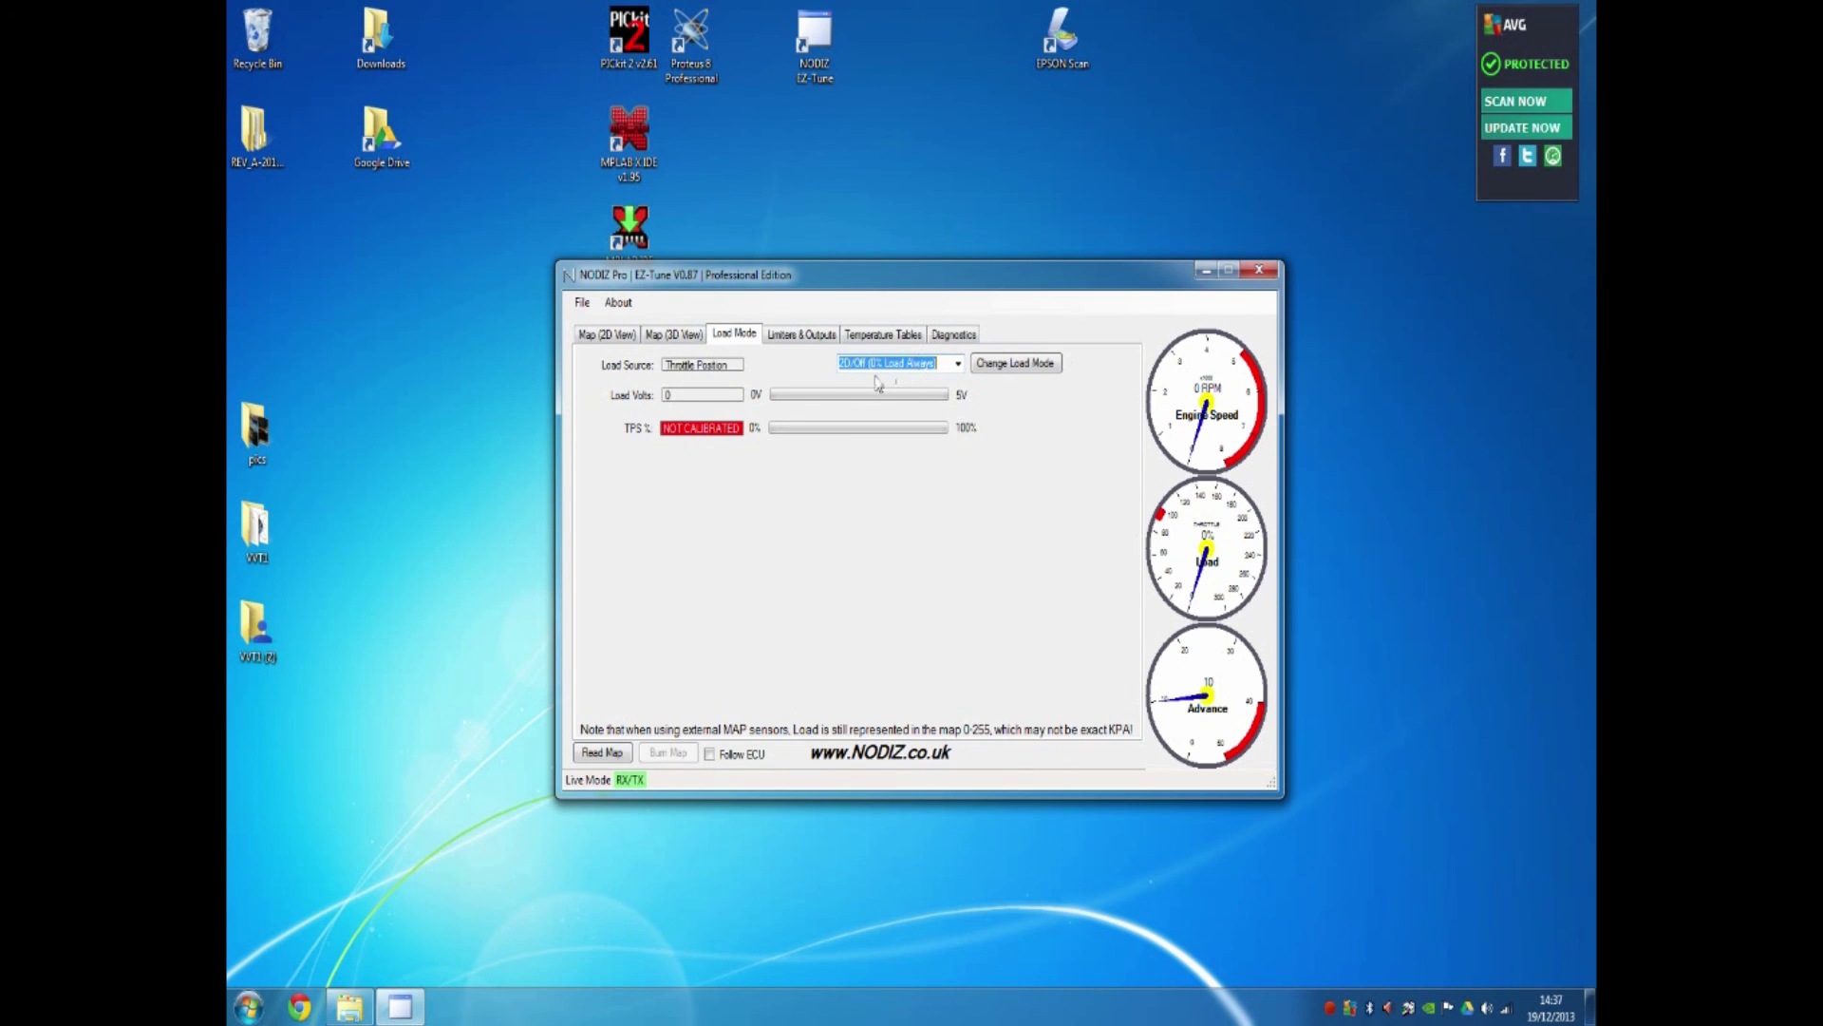
Step: Apply 2D/Off with Change Load Mode so load is fixed at 0%, and check the 2D map
{"action": "left_click", "coordinate": [1027, 369]}
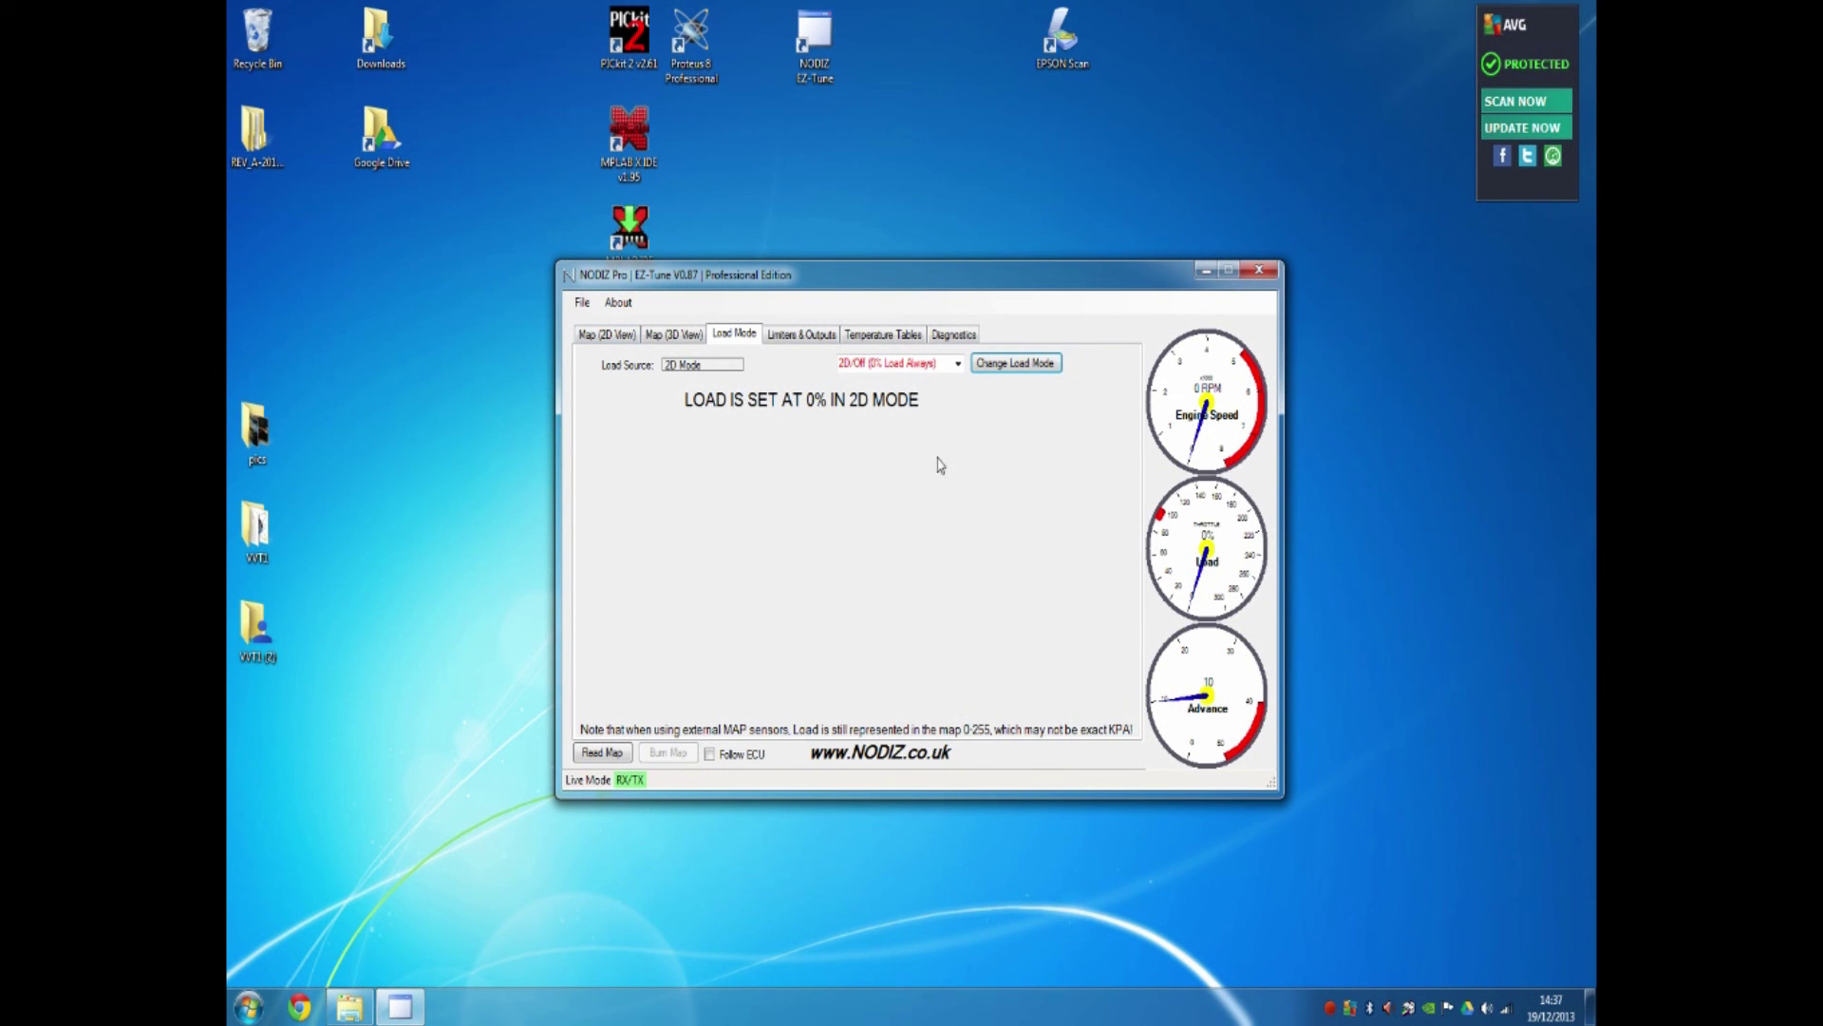
{"action": "left_click", "coordinate": [605, 336]}
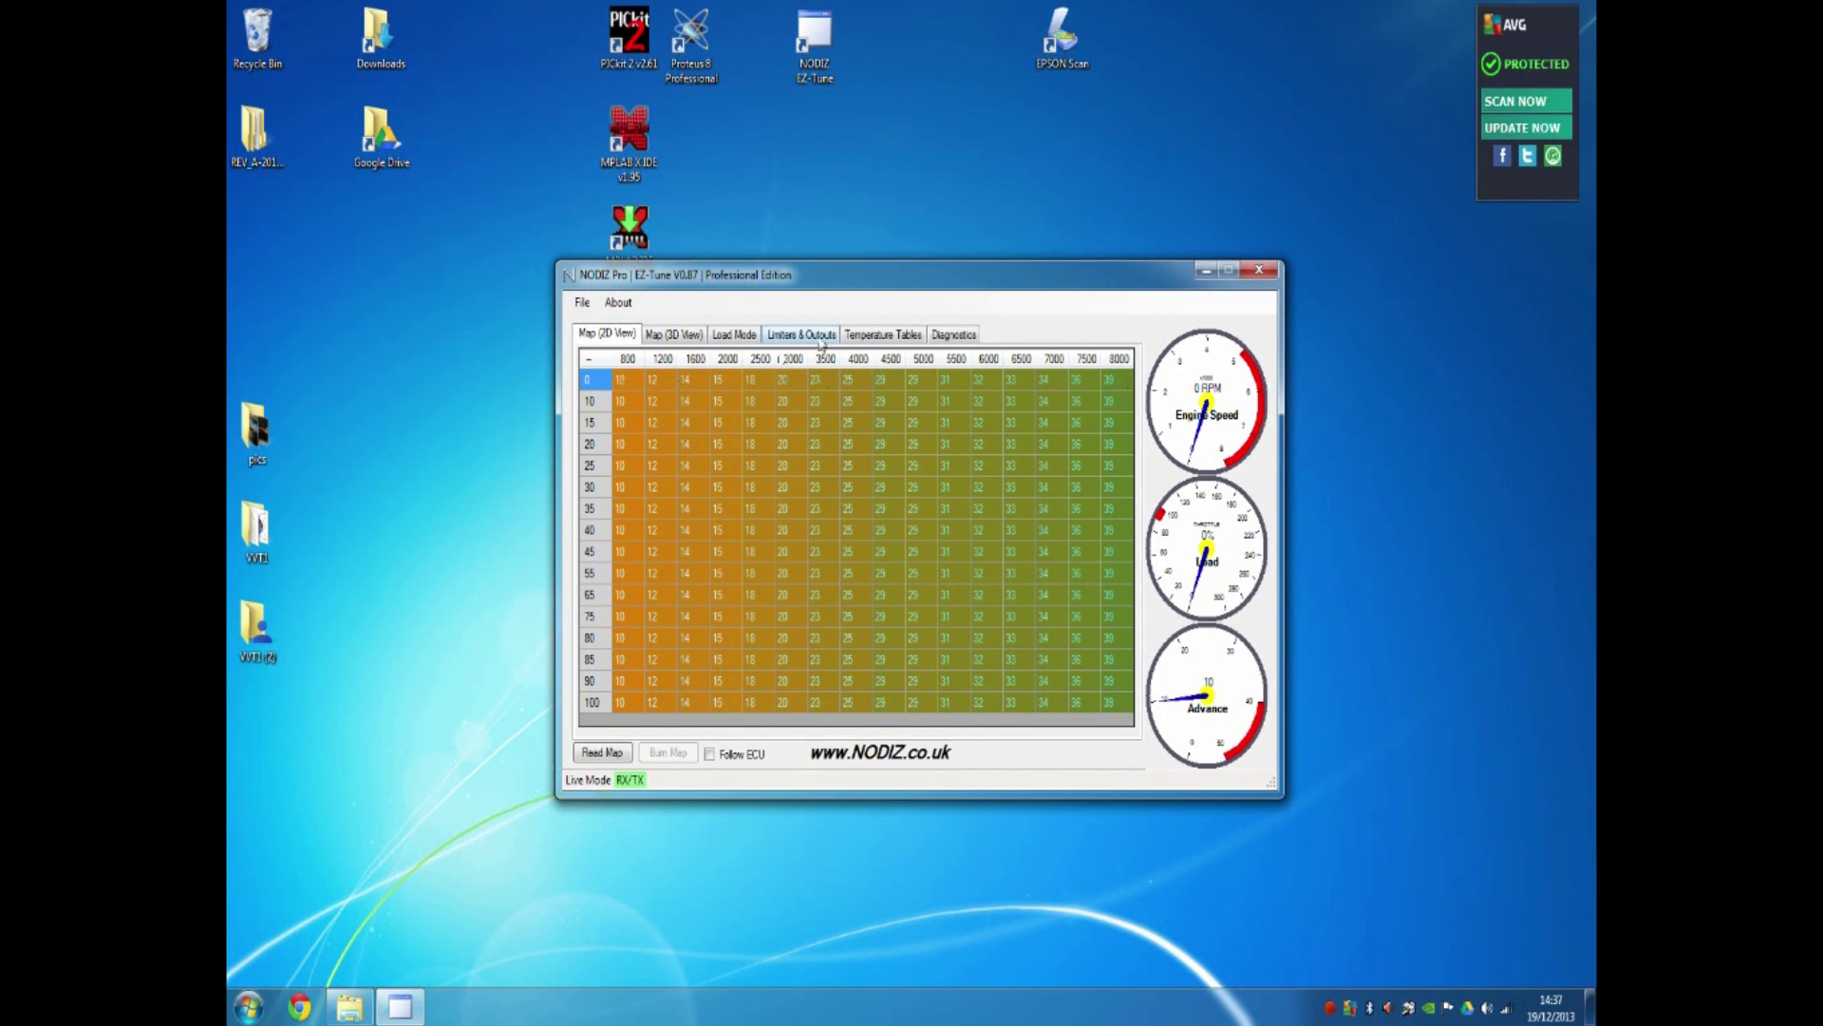
{"action": "left_click", "coordinate": [735, 343]}
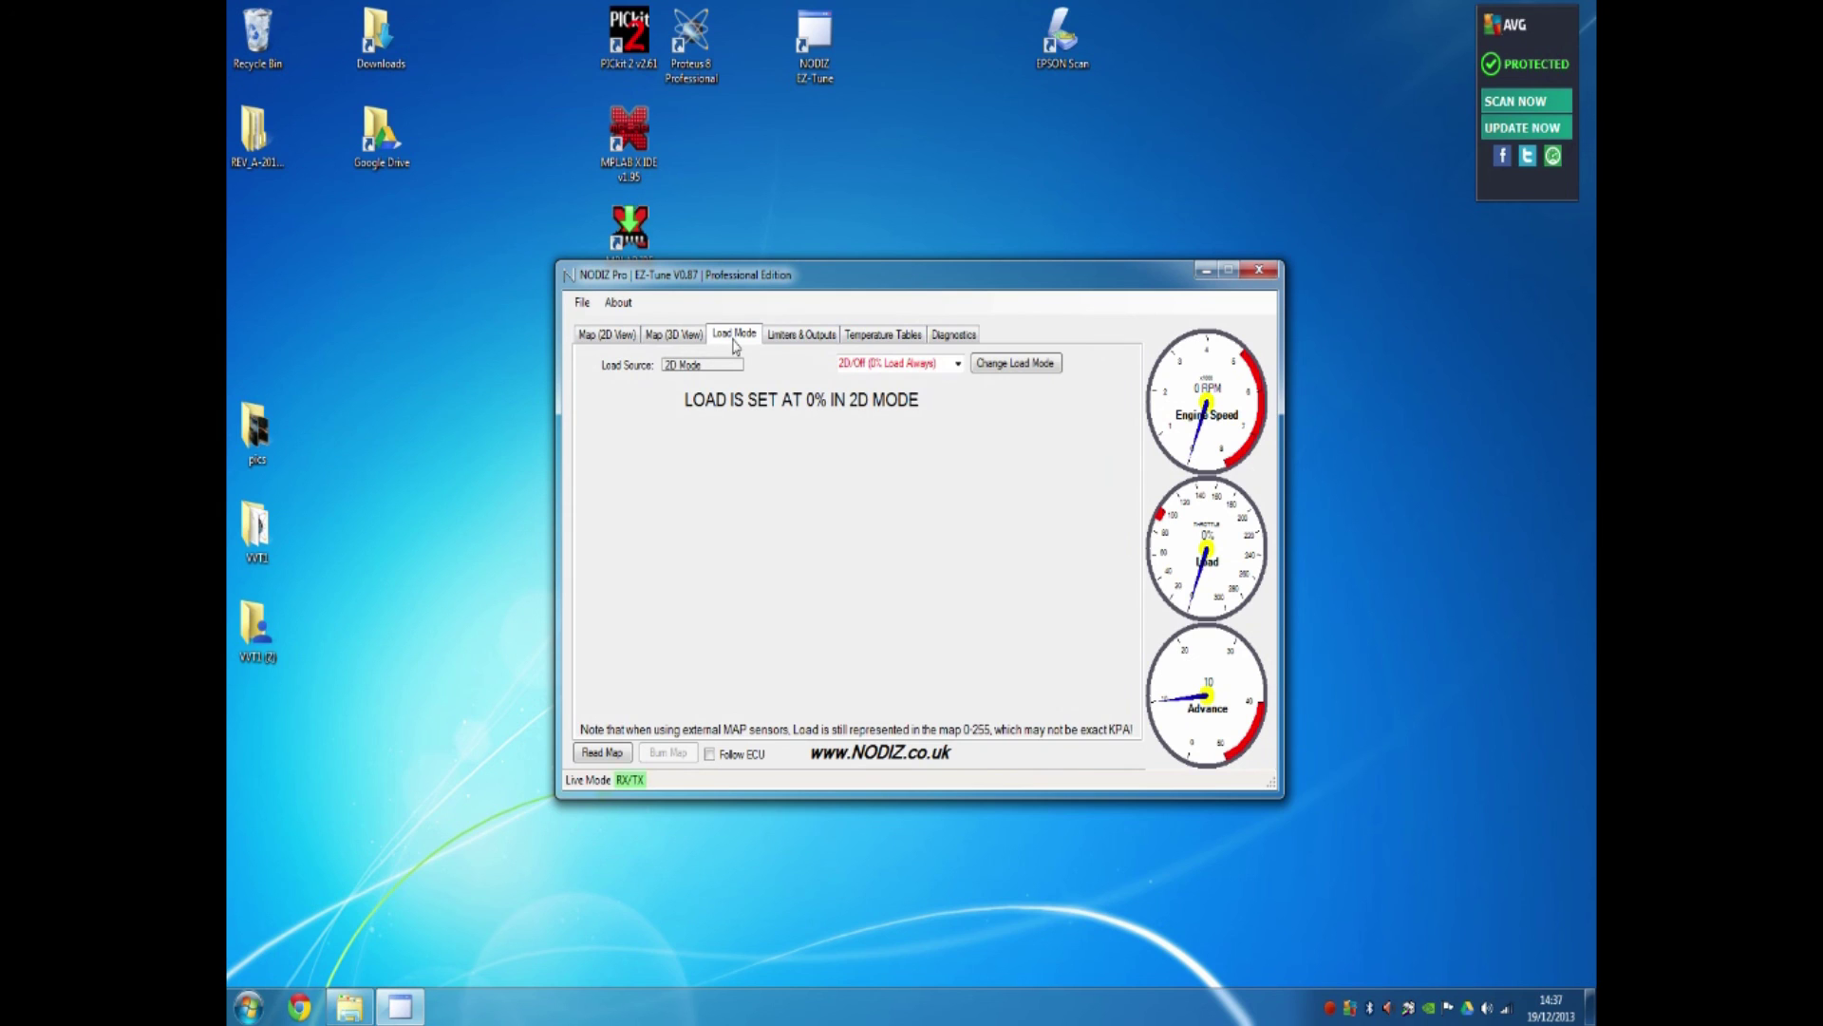
Step: Apply Throttle Position as the load mode, then select External 3-Bar MAP in the dropdown
{"action": "left_click", "coordinate": [957, 365]}
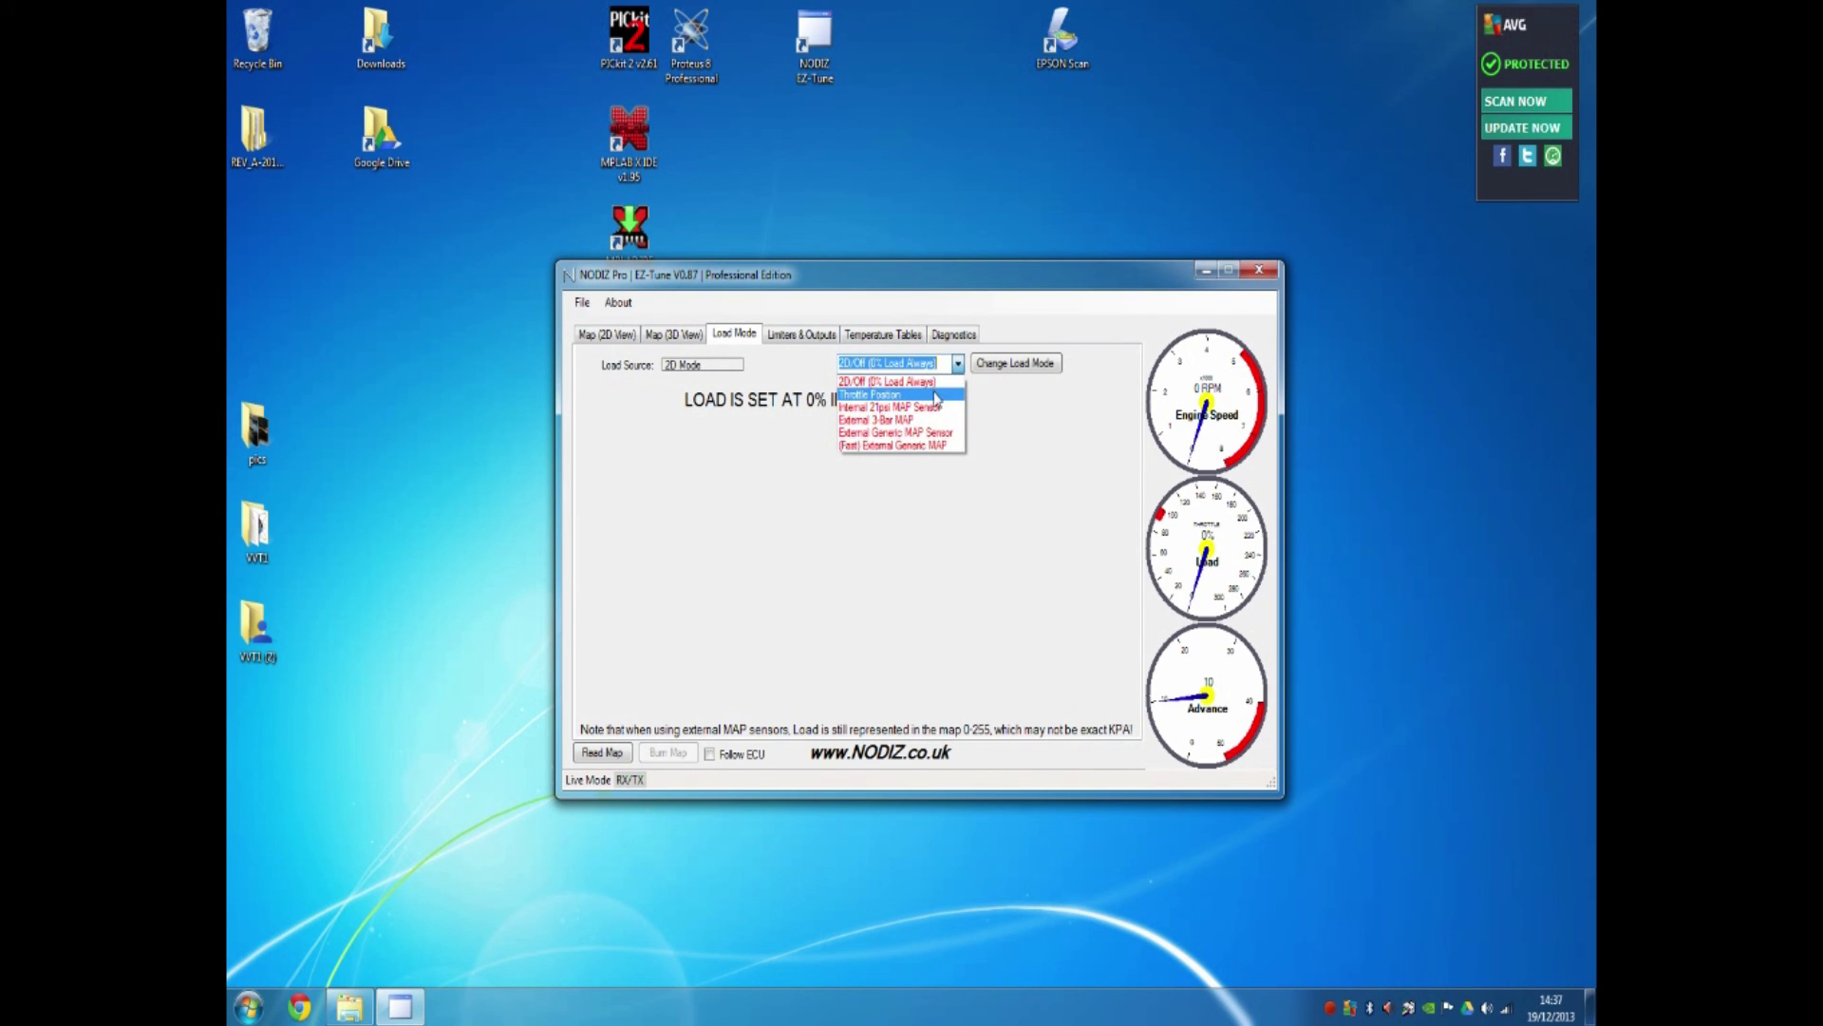
{"action": "left_click", "coordinate": [937, 395]}
{"action": "left_click", "coordinate": [1019, 377]}
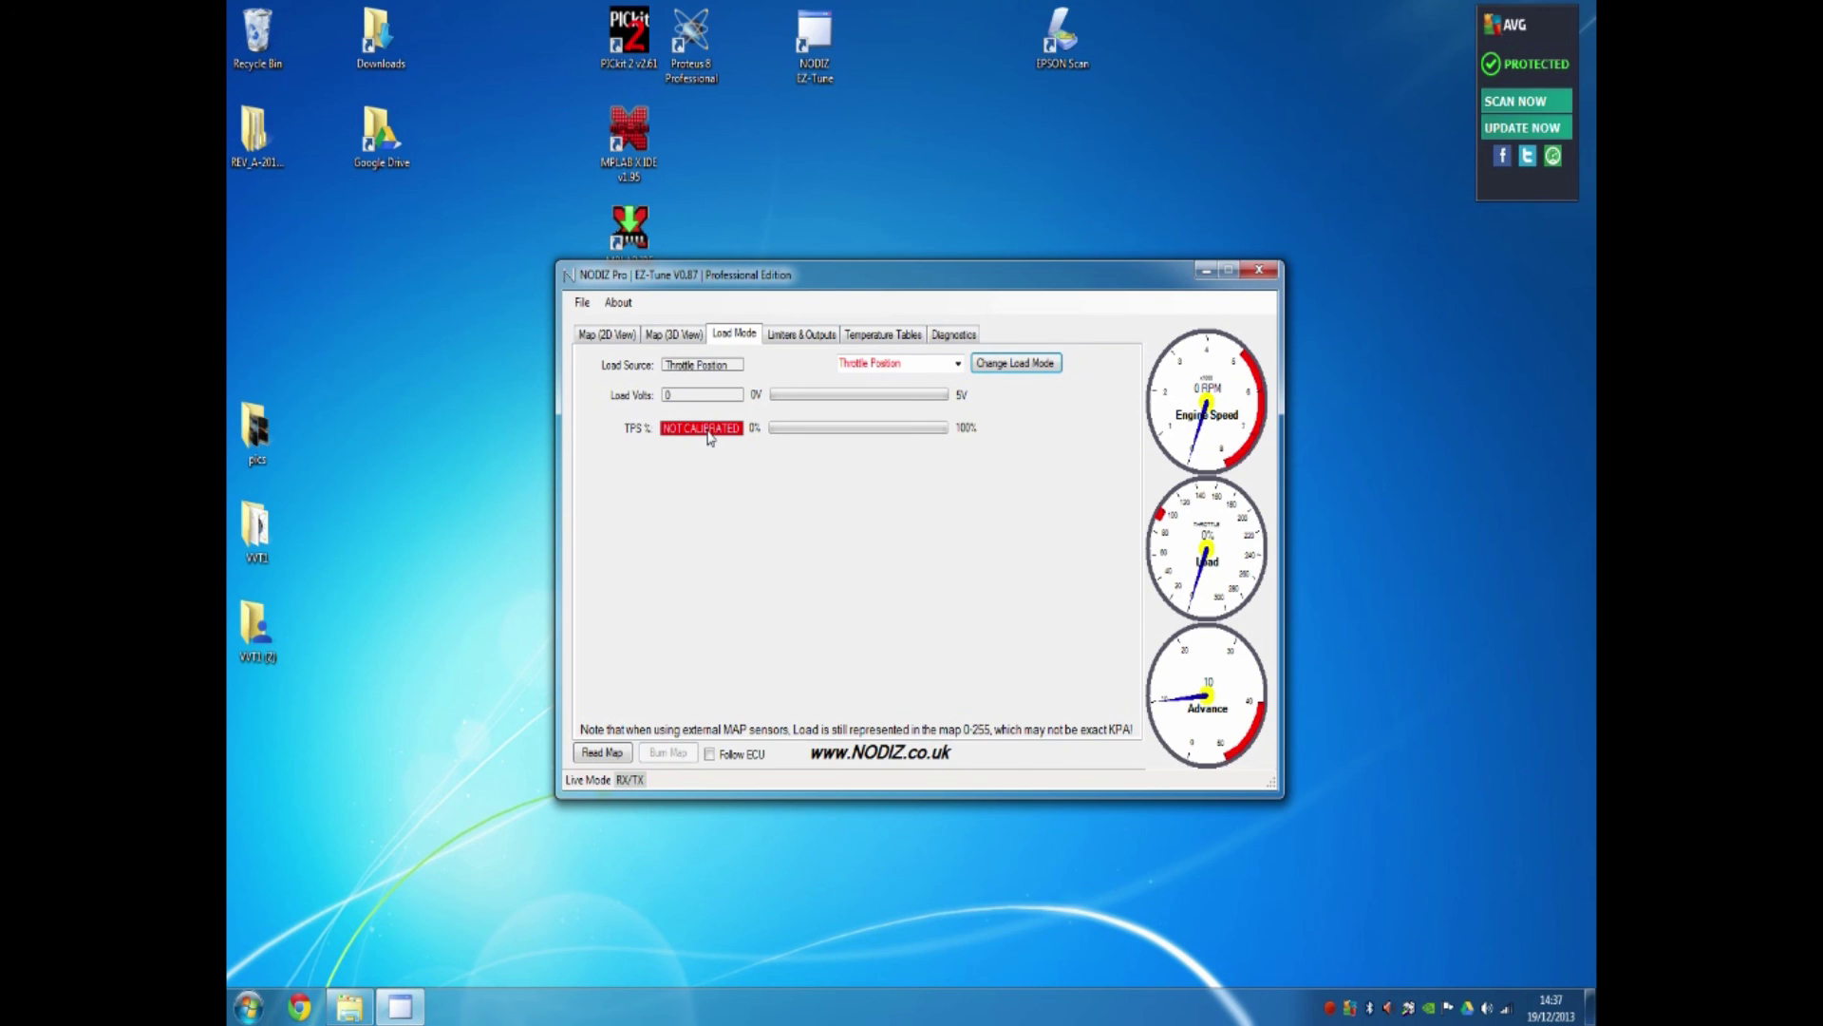
{"action": "left_click", "coordinate": [957, 367]}
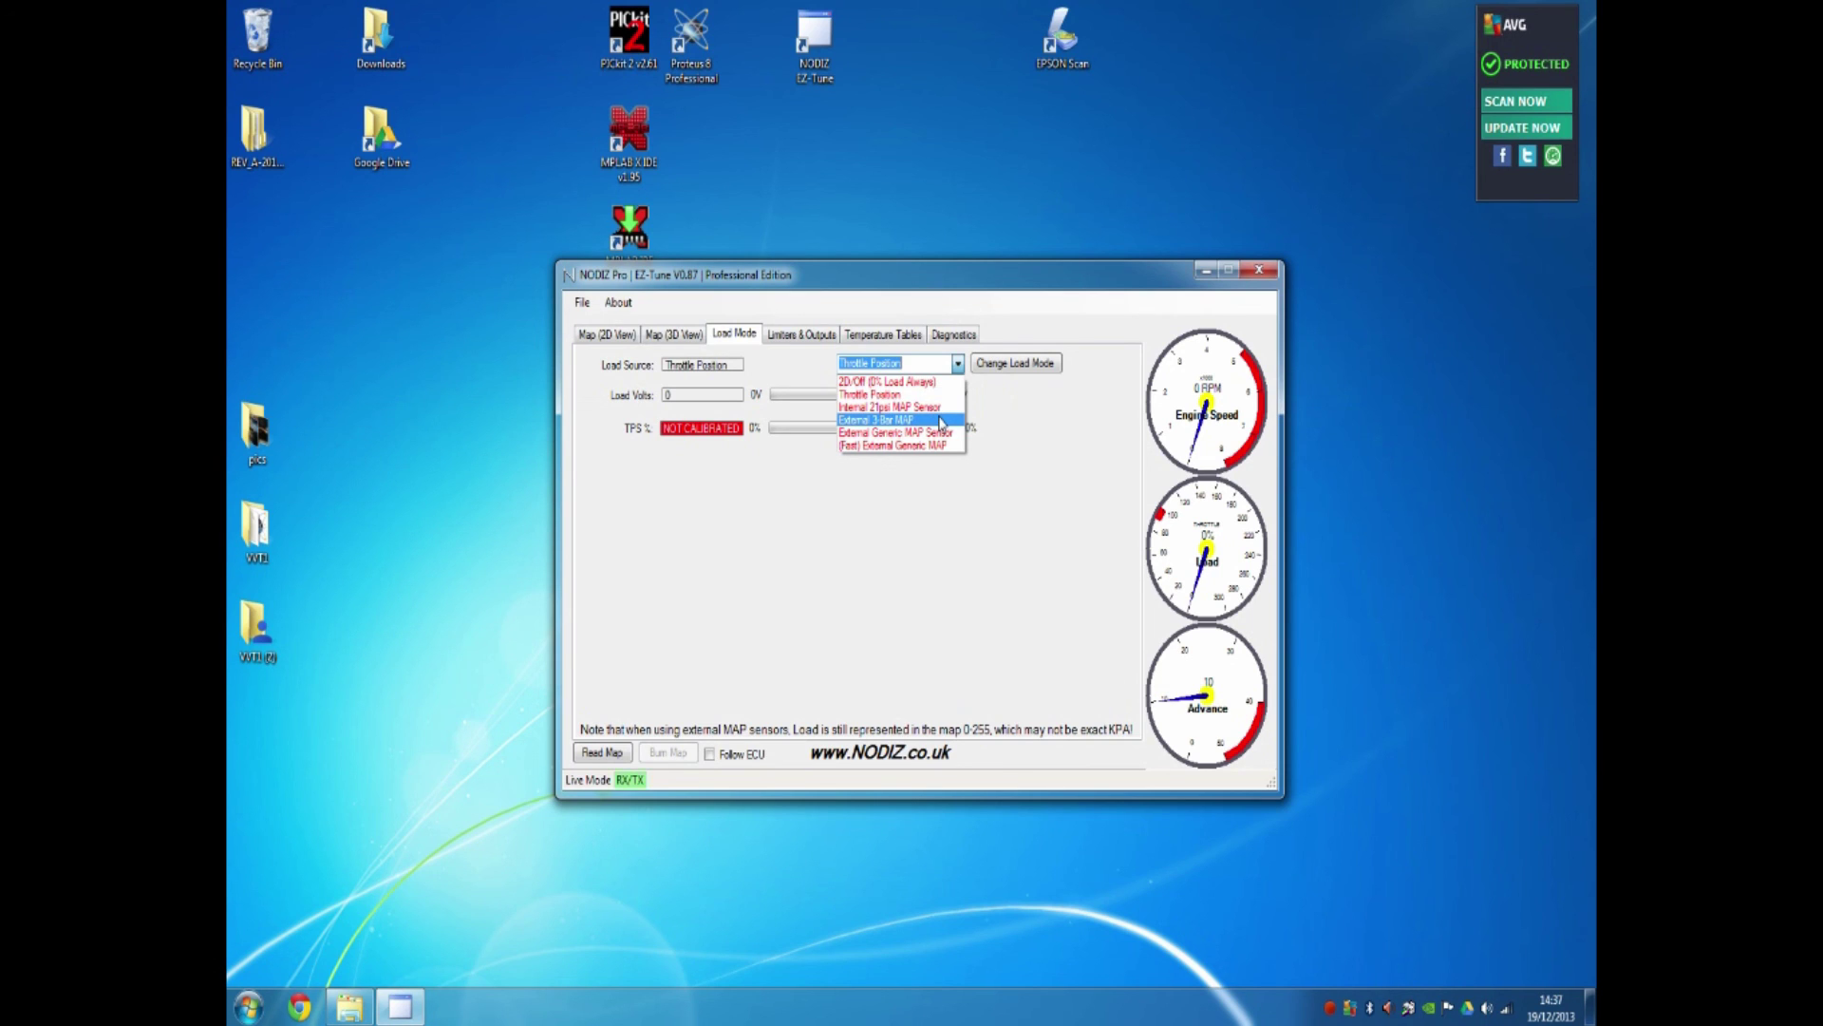
{"action": "left_click", "coordinate": [942, 423]}
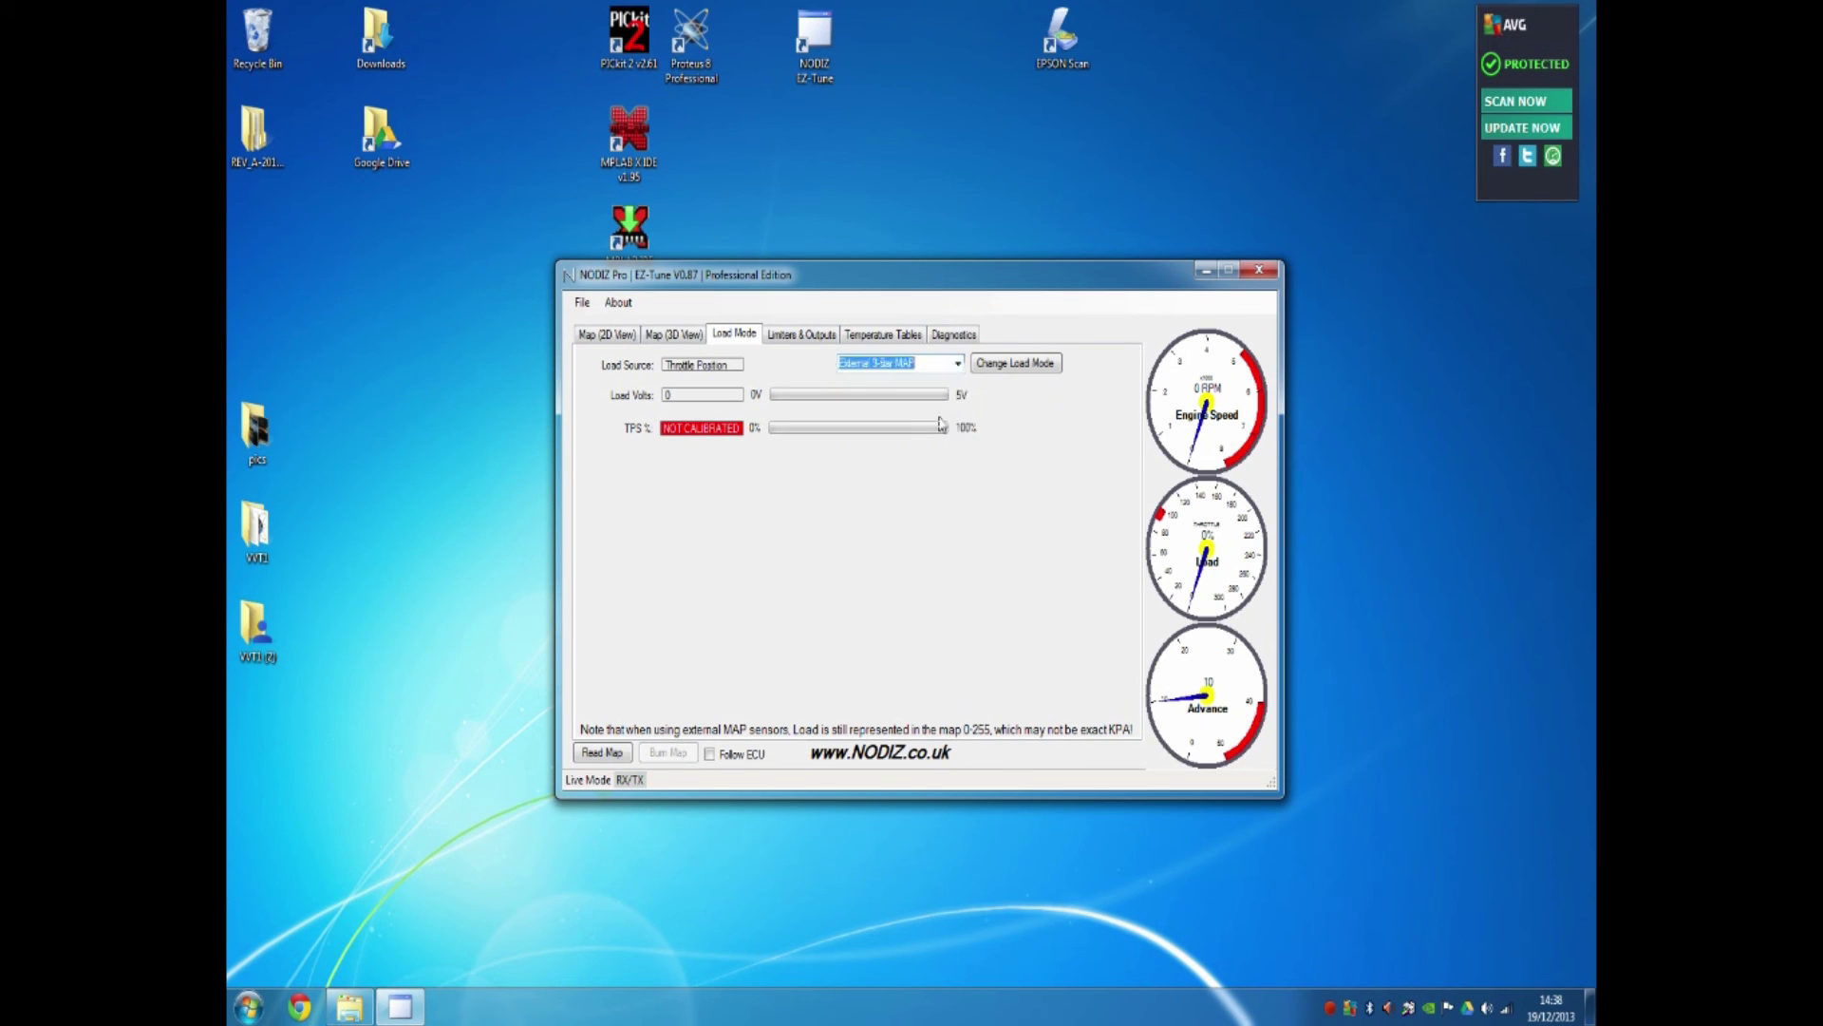
Step: Select External Generic MAP Sensor without applying it, glancing at Map (2D View) and Limiters & Outputs
{"action": "left_click", "coordinate": [959, 365]}
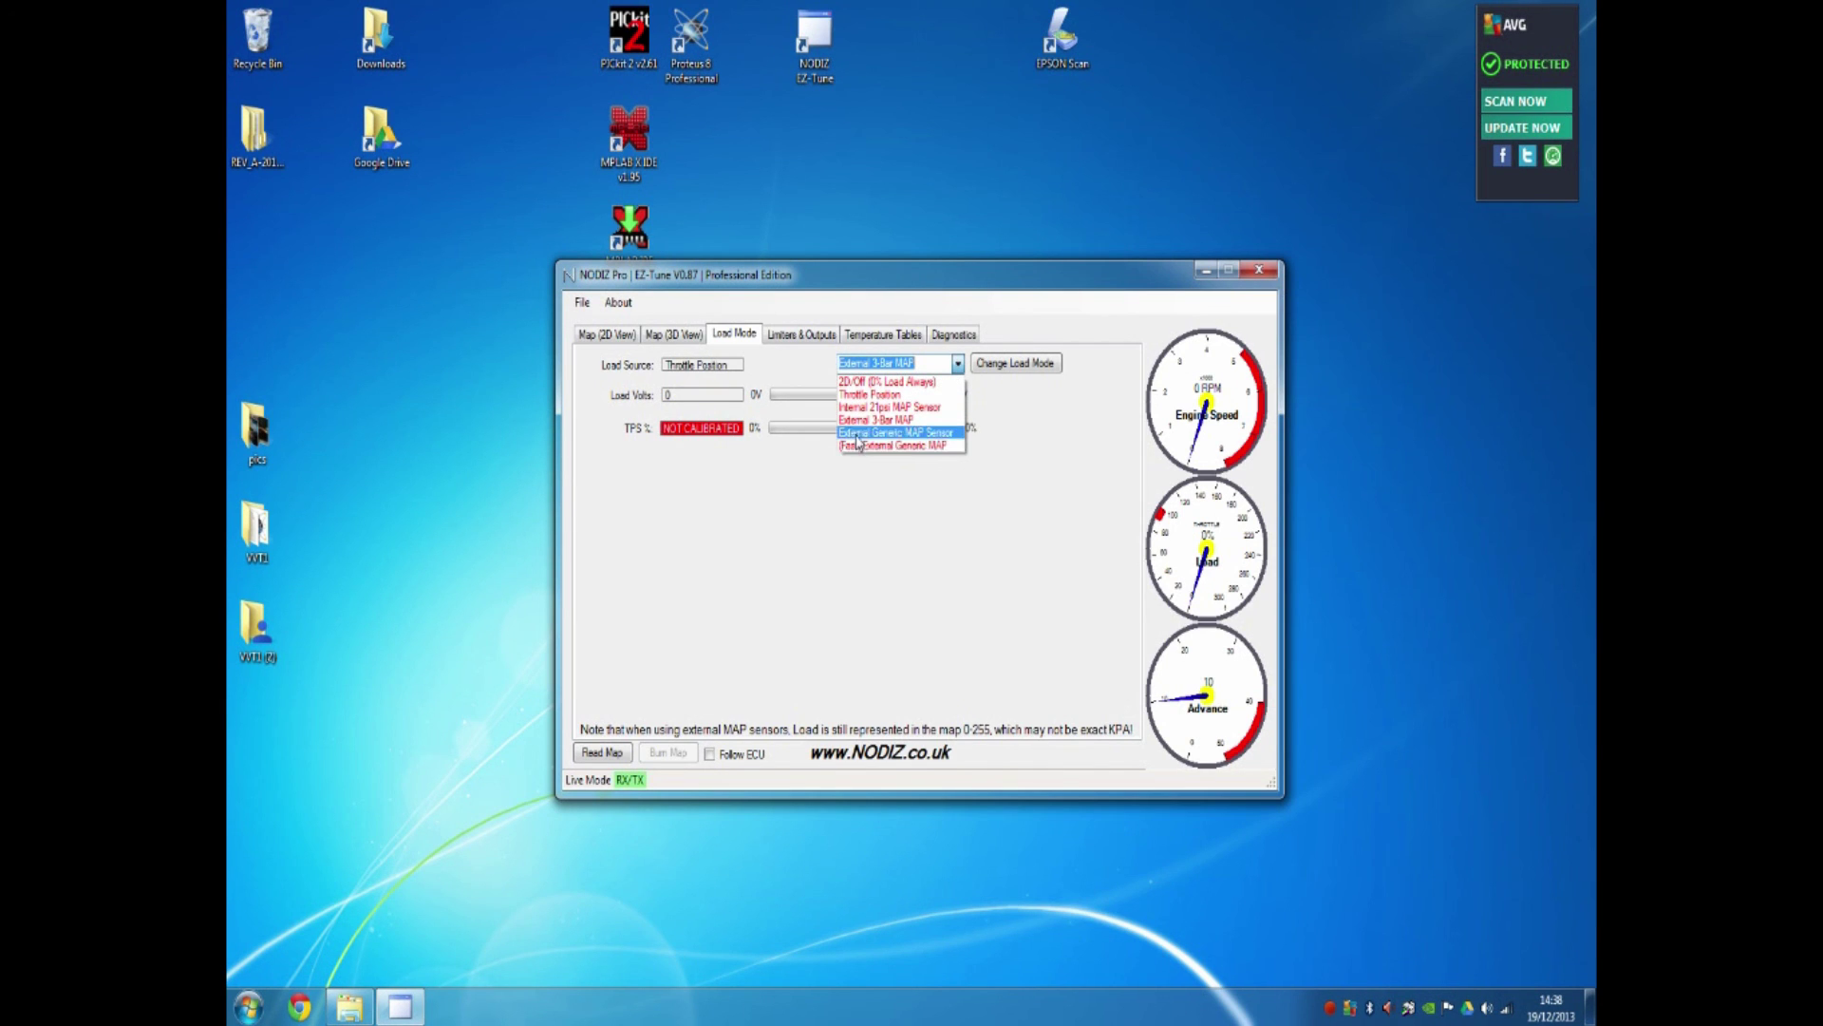
{"action": "left_click", "coordinate": [906, 433]}
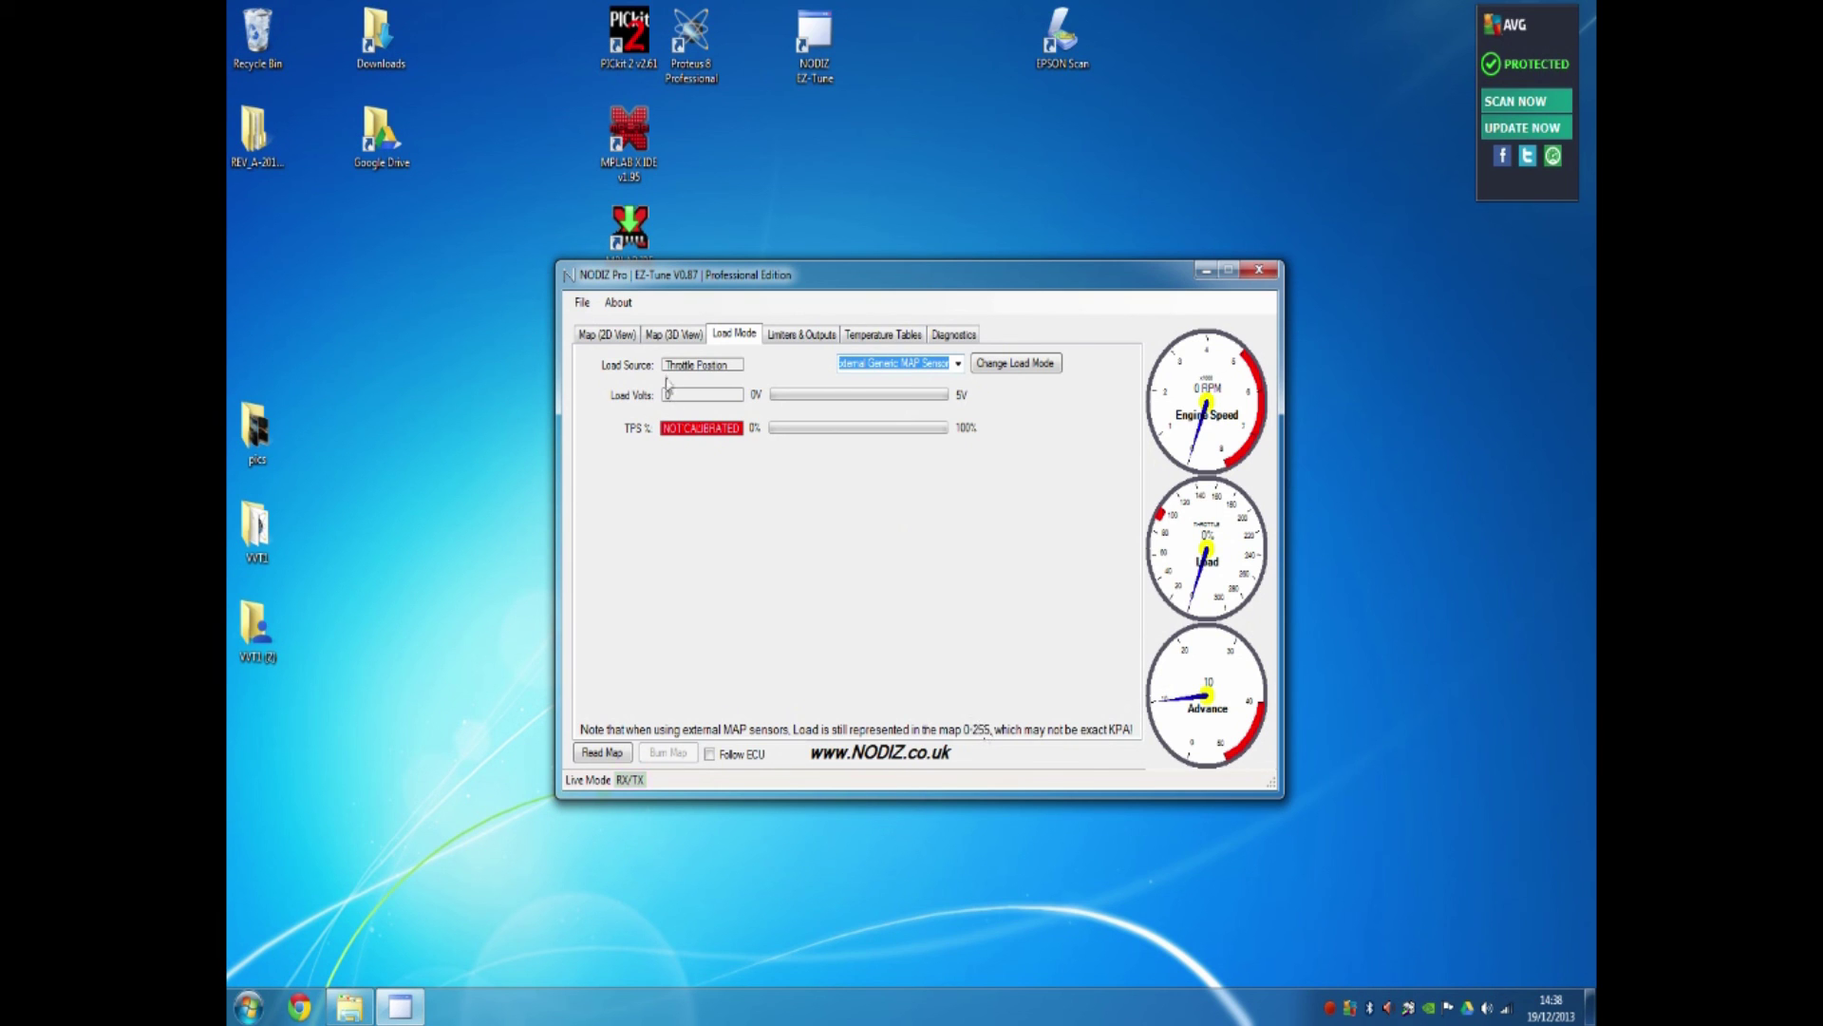
{"action": "left_click", "coordinate": [615, 338]}
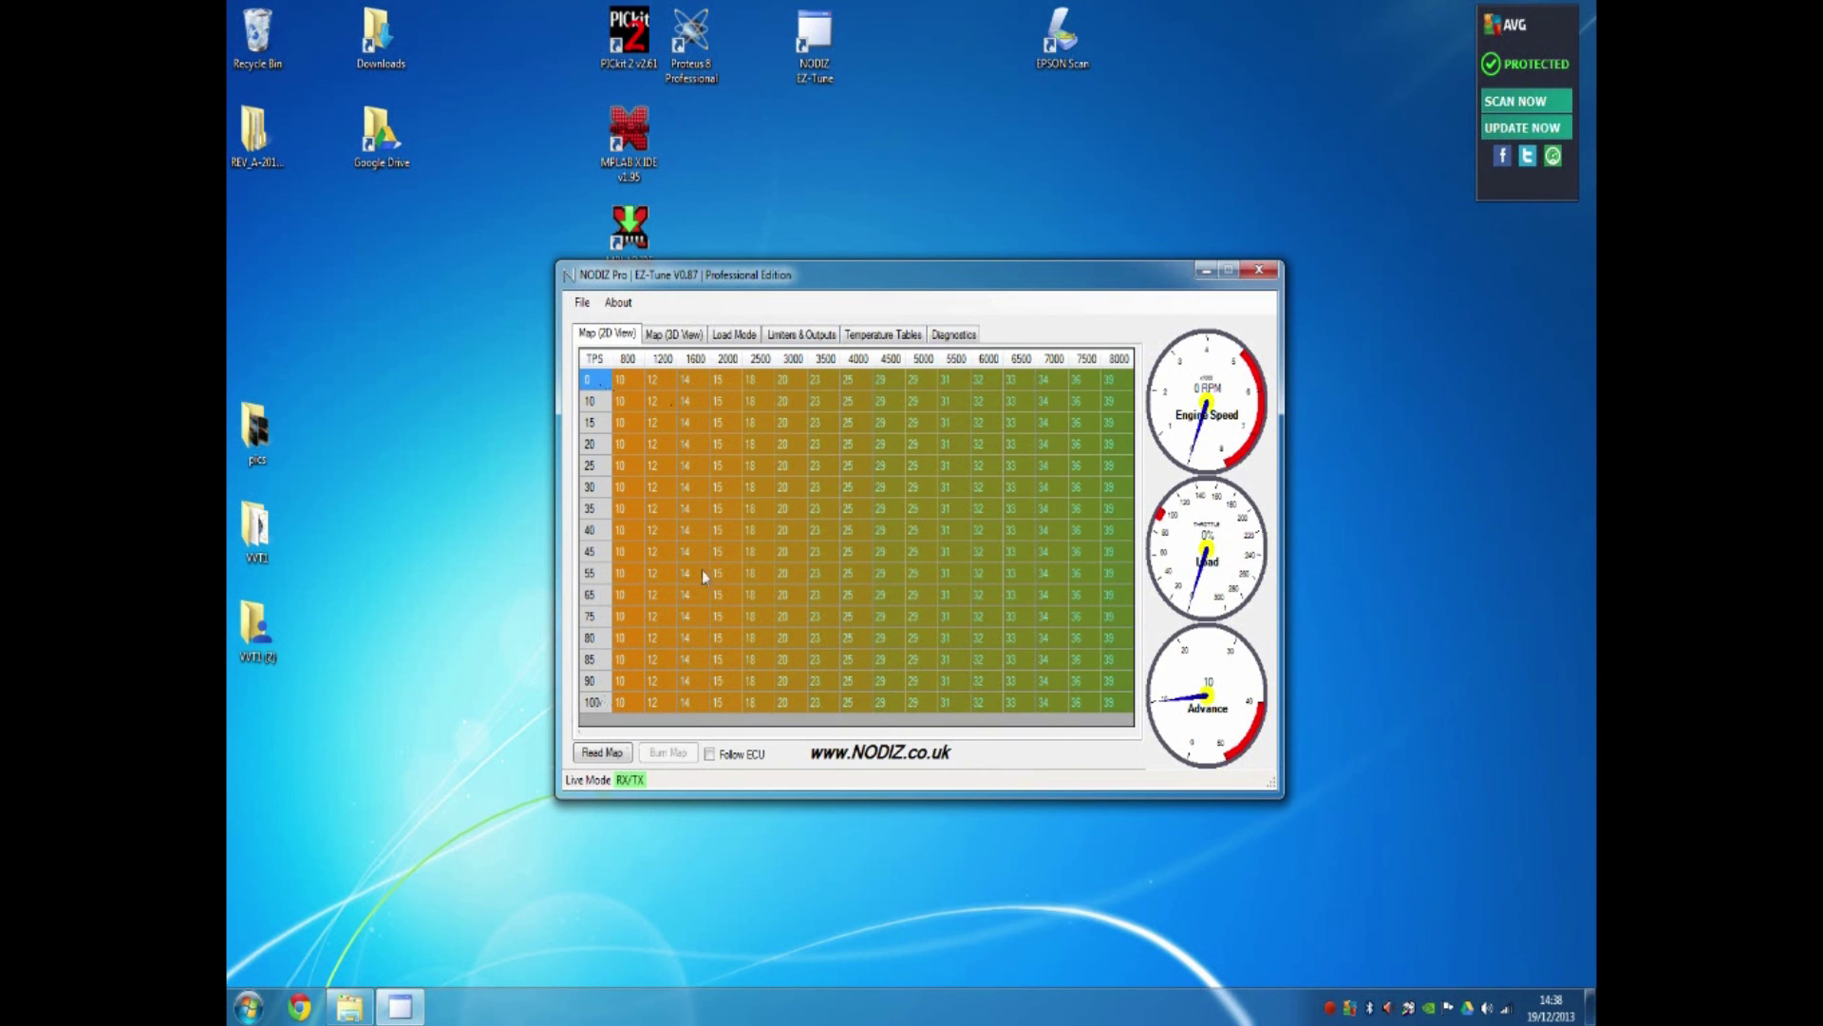
{"action": "left_click", "coordinate": [819, 335]}
{"action": "left_click", "coordinate": [712, 335]}
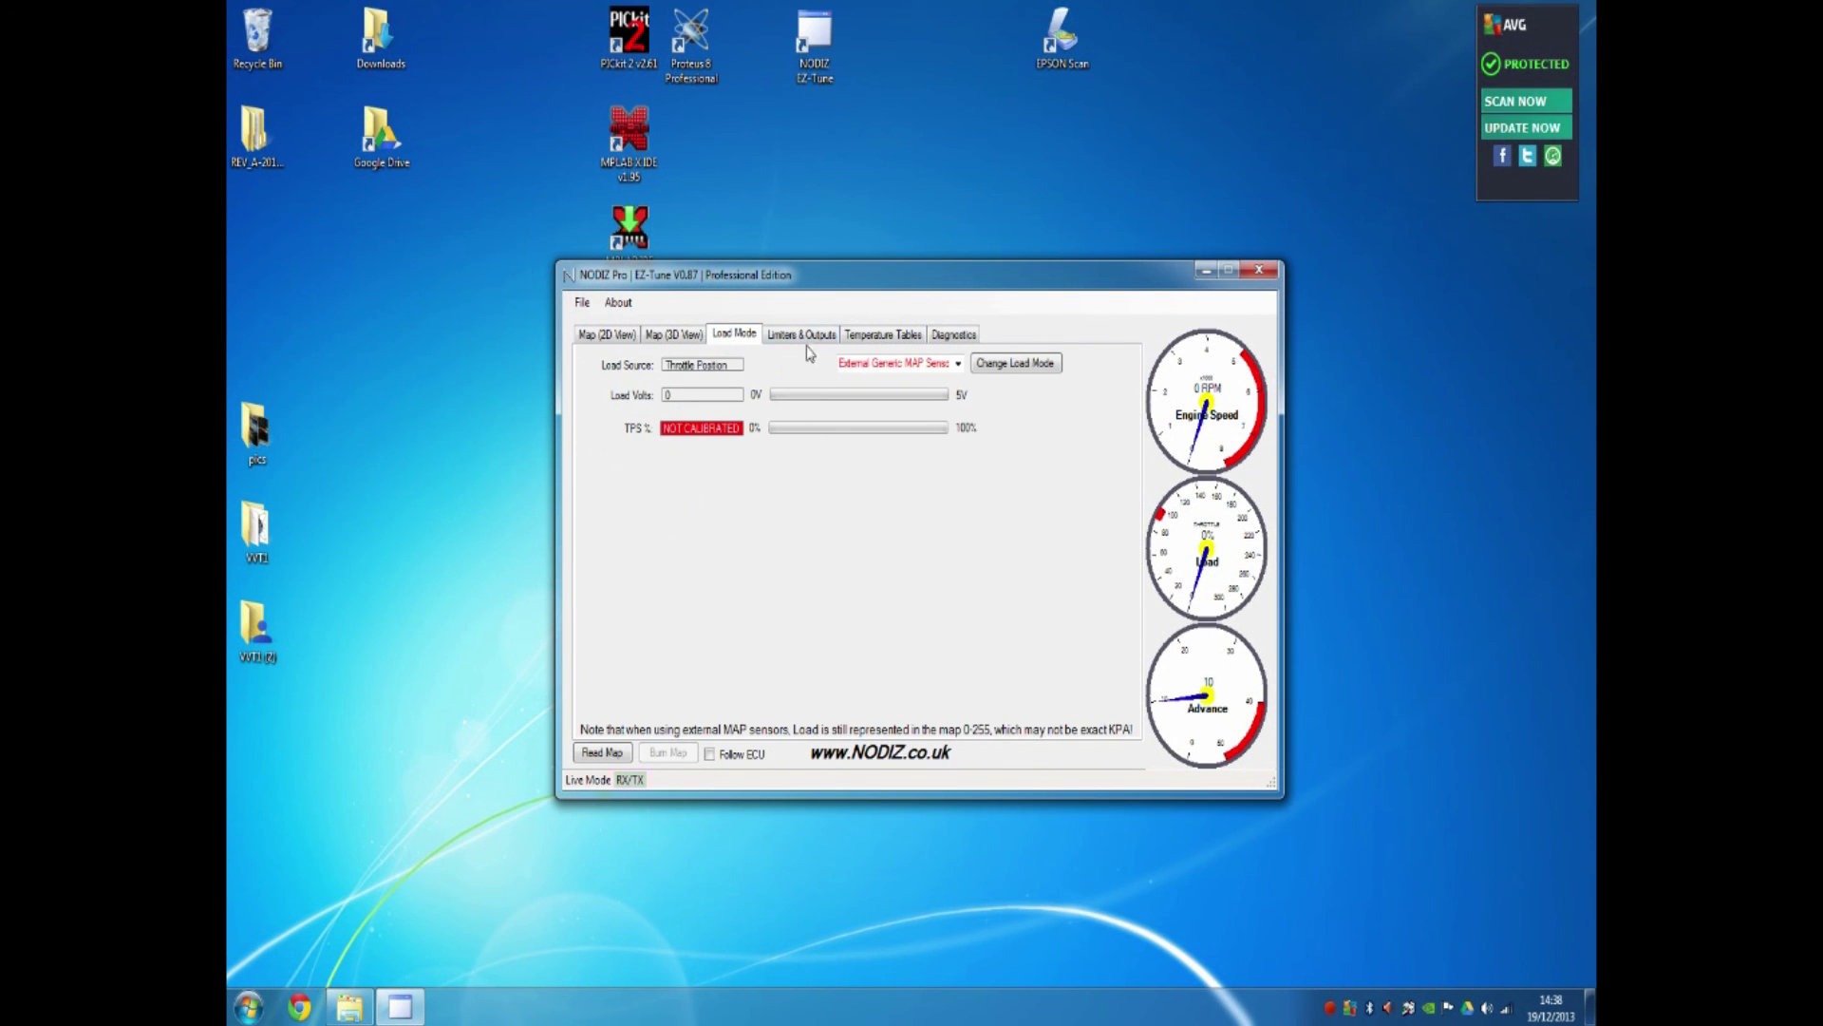
Step: Reapply Throttle Position as the load mode and open Limiters & Outputs (Hard Cut 7300, Soft Cut 7100)
{"action": "left_click", "coordinate": [959, 366]}
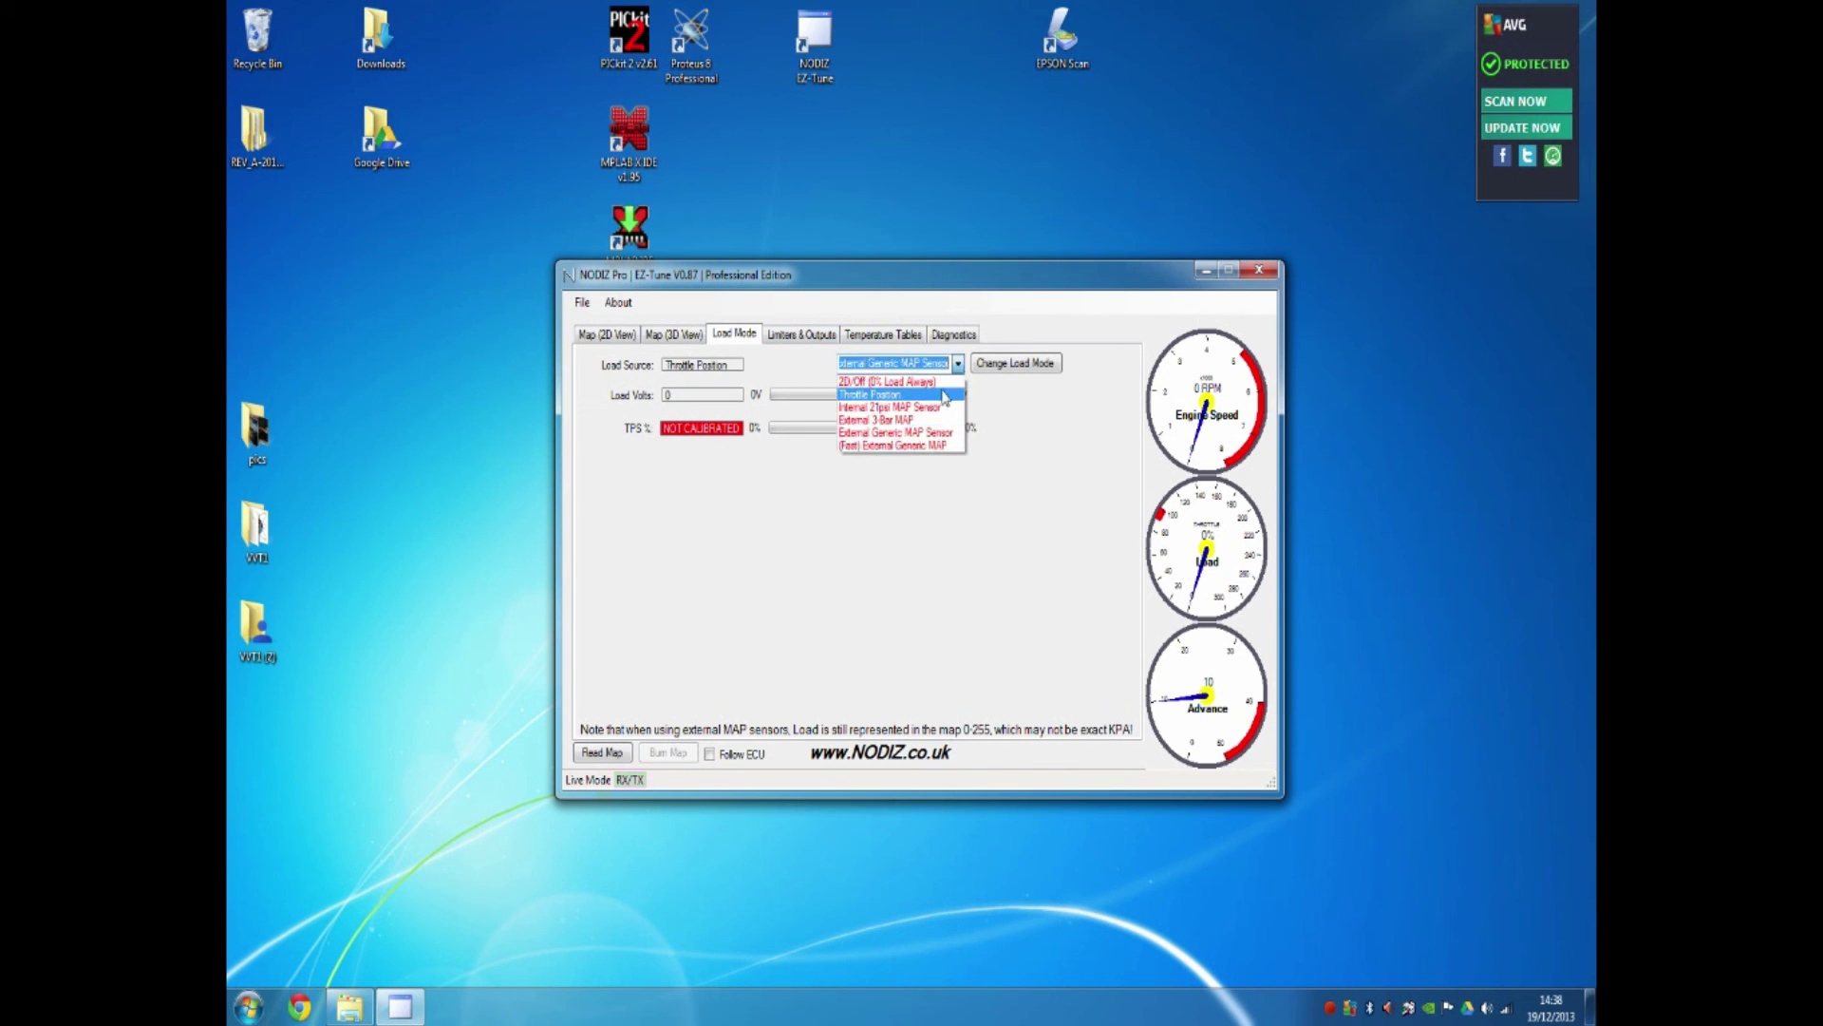
{"action": "left_click", "coordinate": [940, 393]}
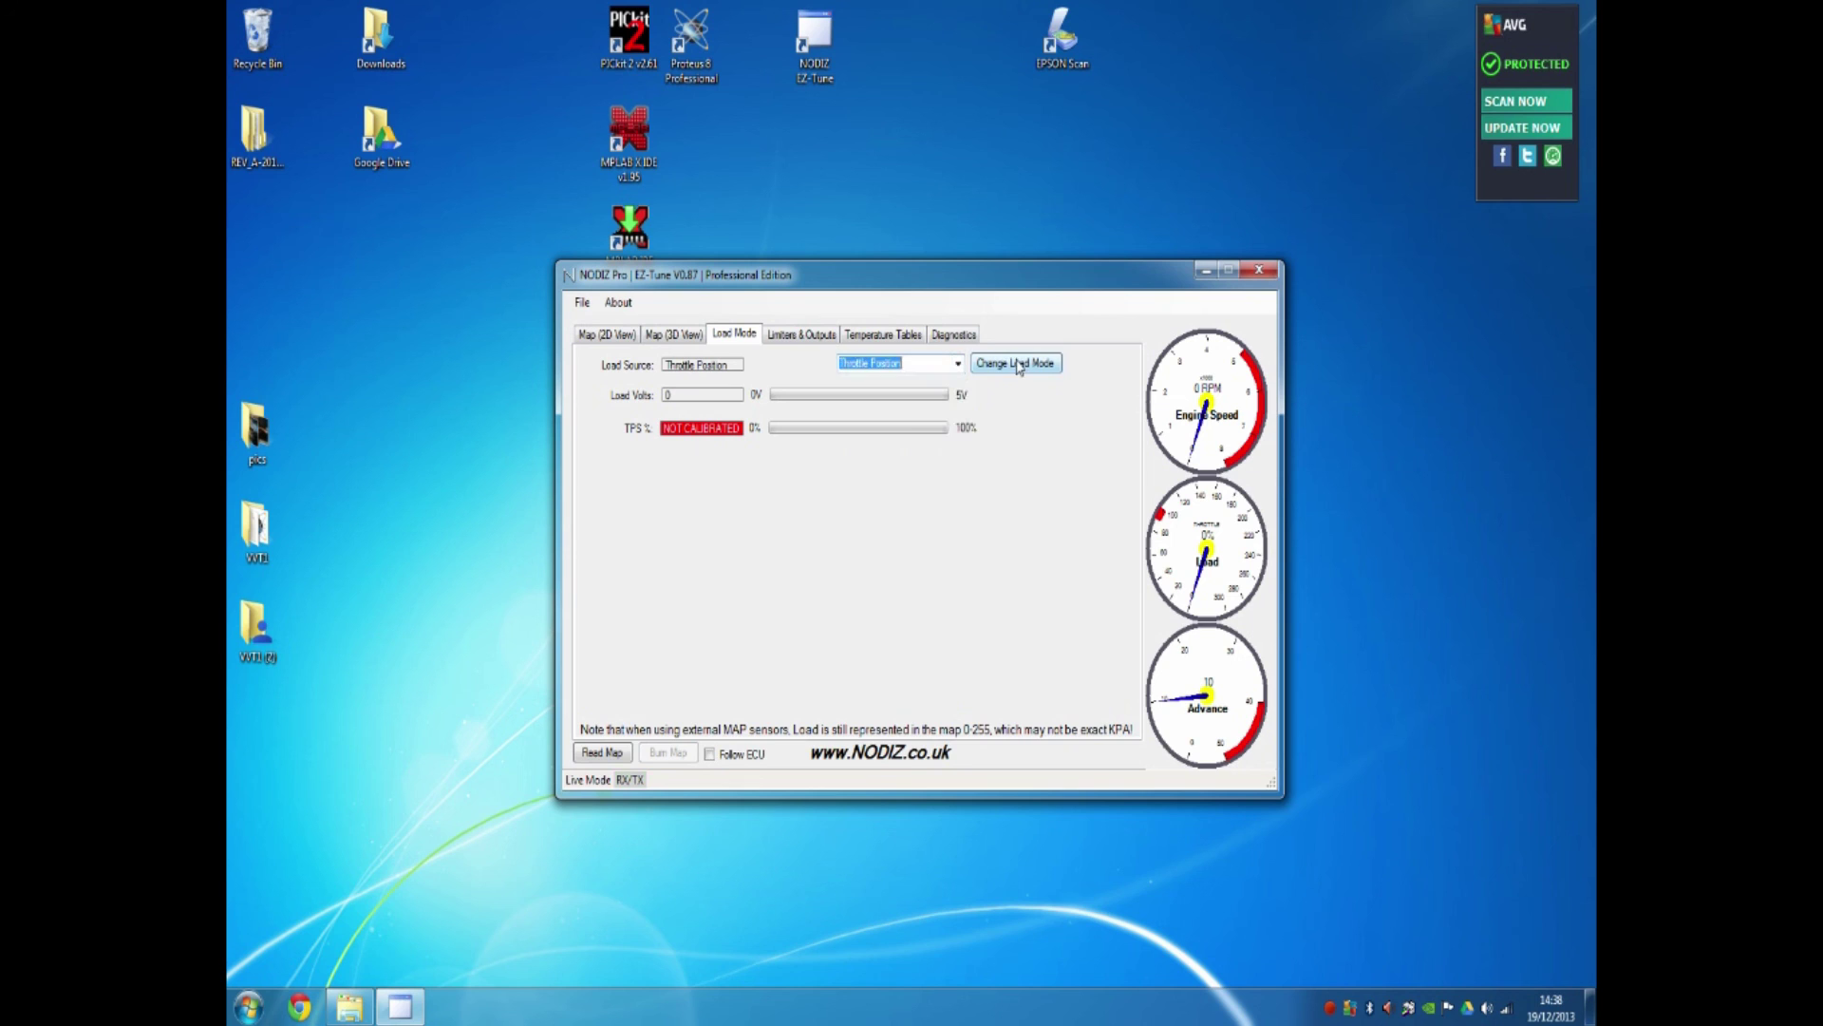
{"action": "left_click", "coordinate": [1018, 365]}
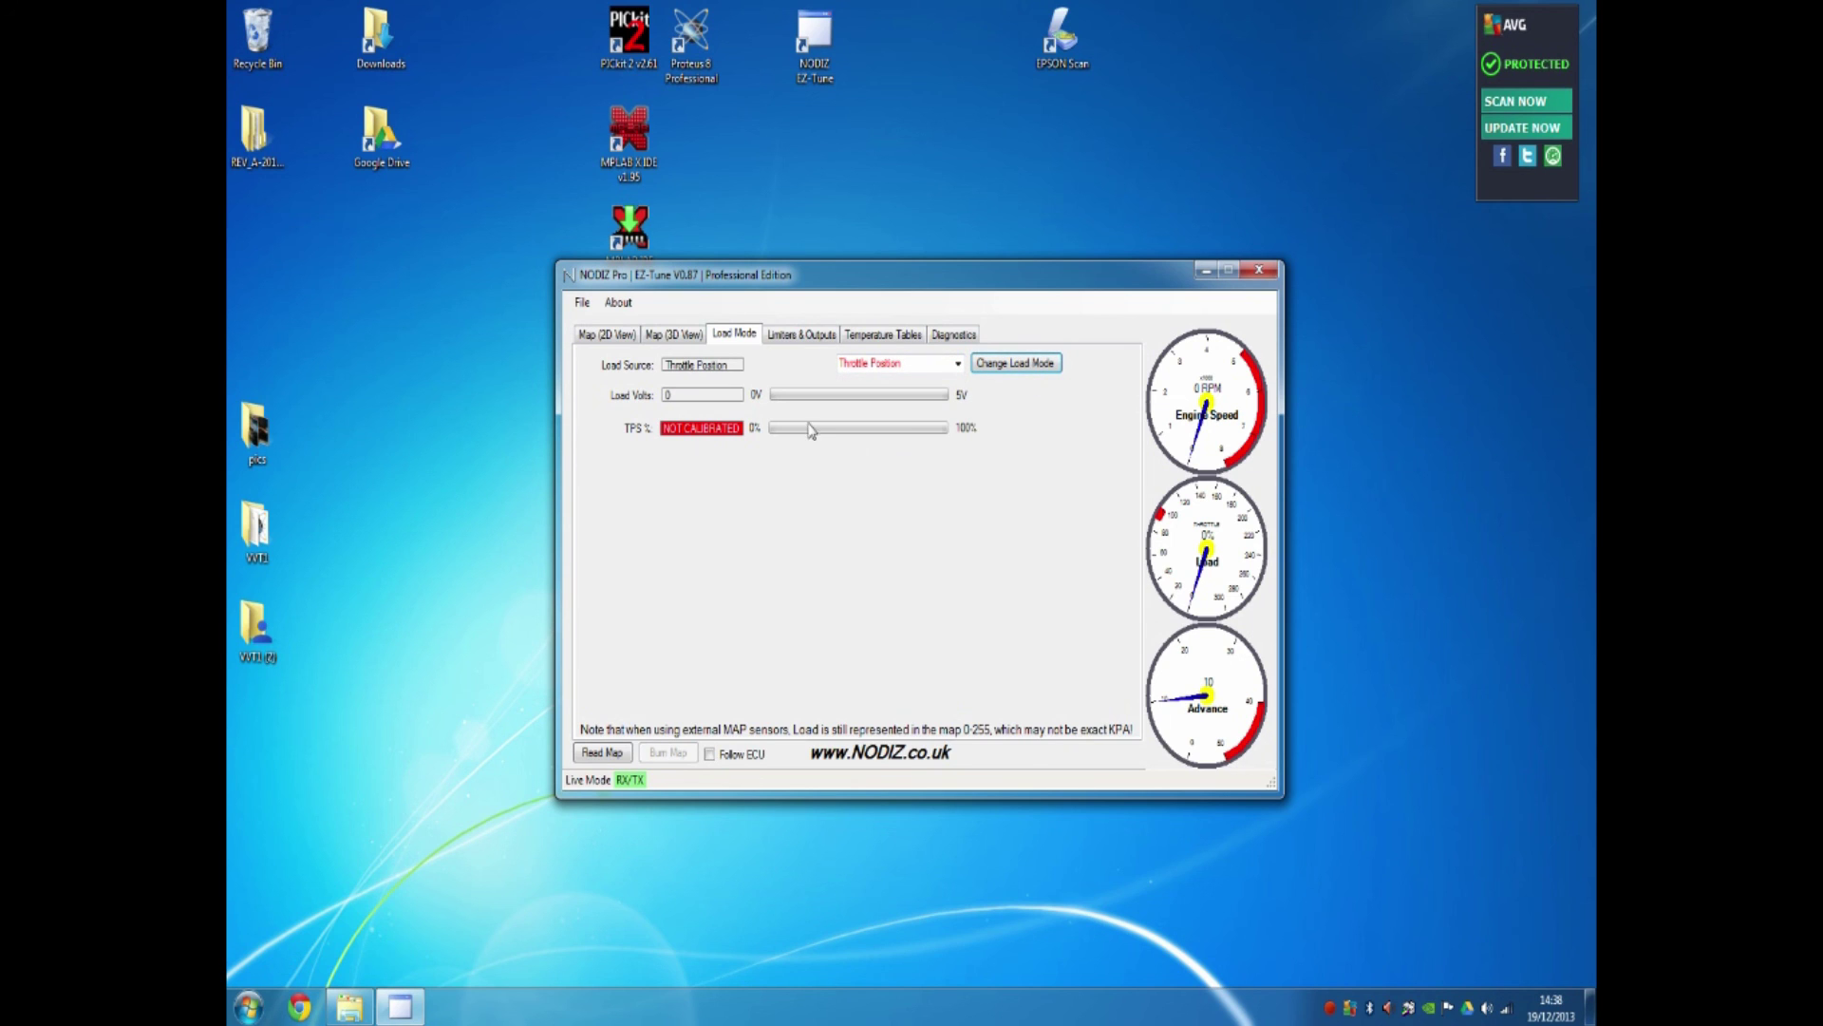
{"action": "left_click", "coordinate": [800, 337]}
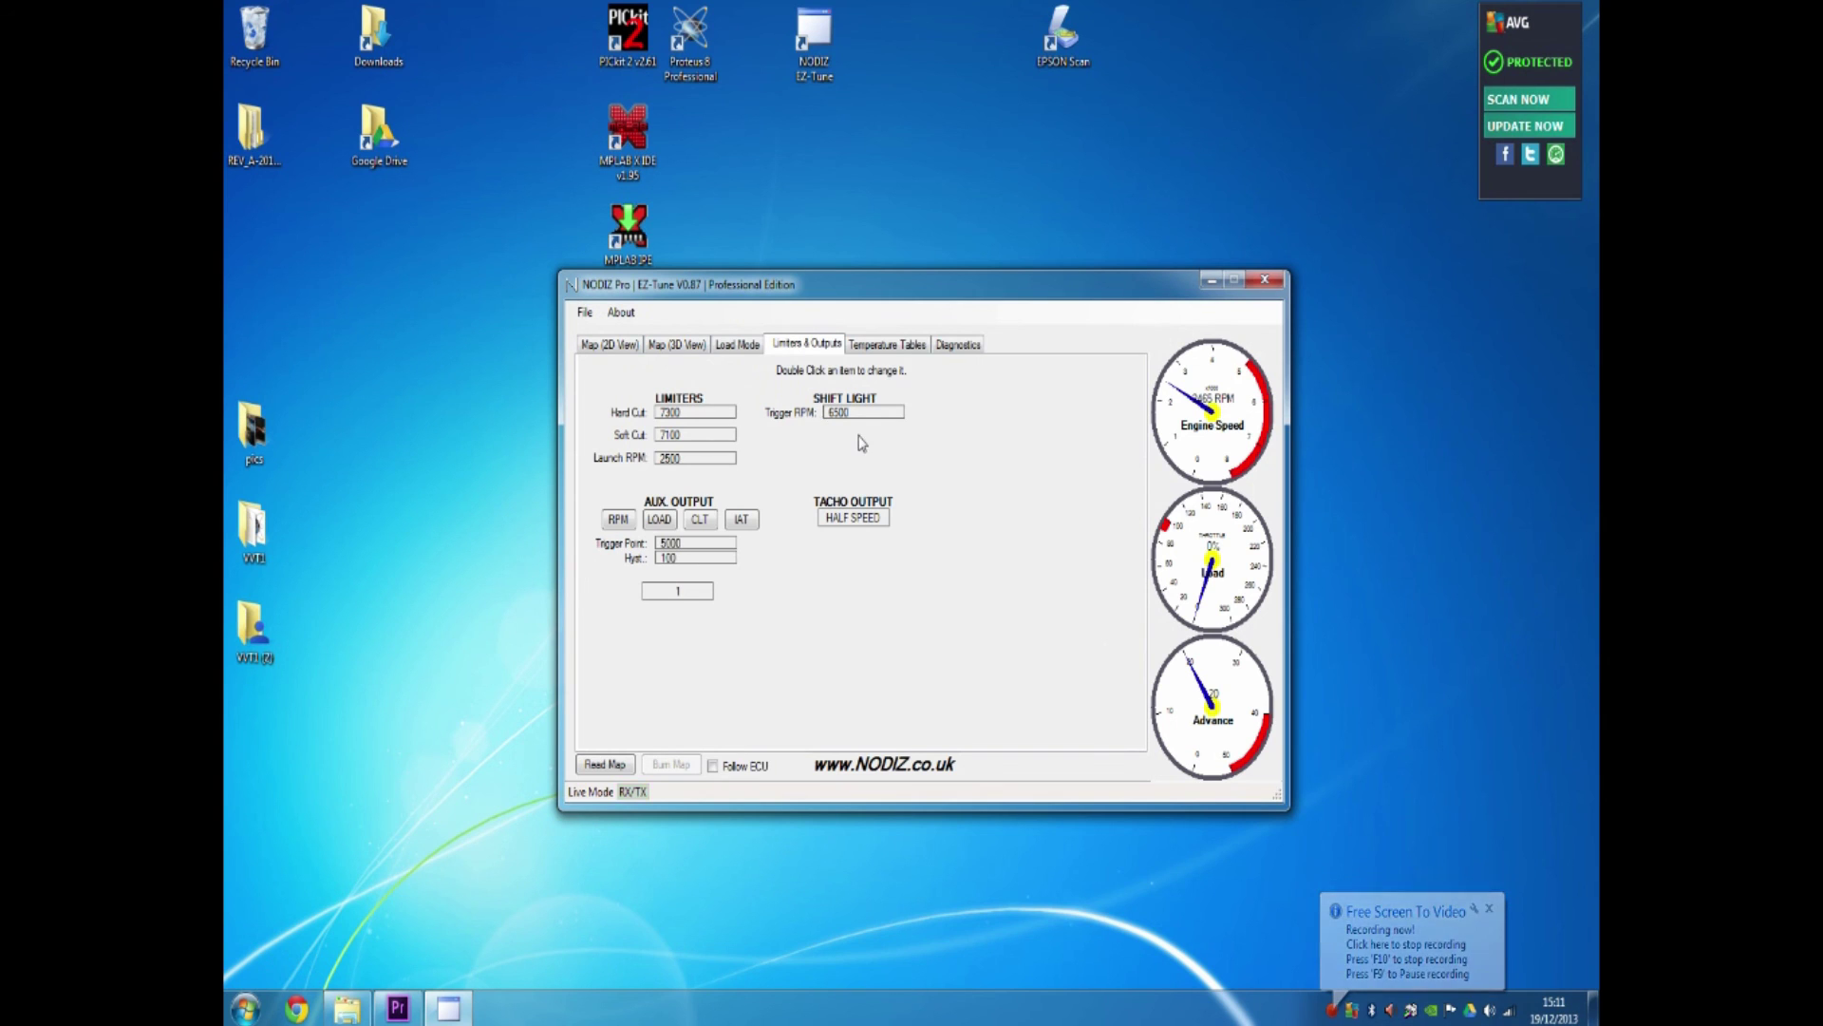
Step: Try setting the hard cut limit to 7500 RPM
{"action": "double_click", "coordinate": [684, 418]}
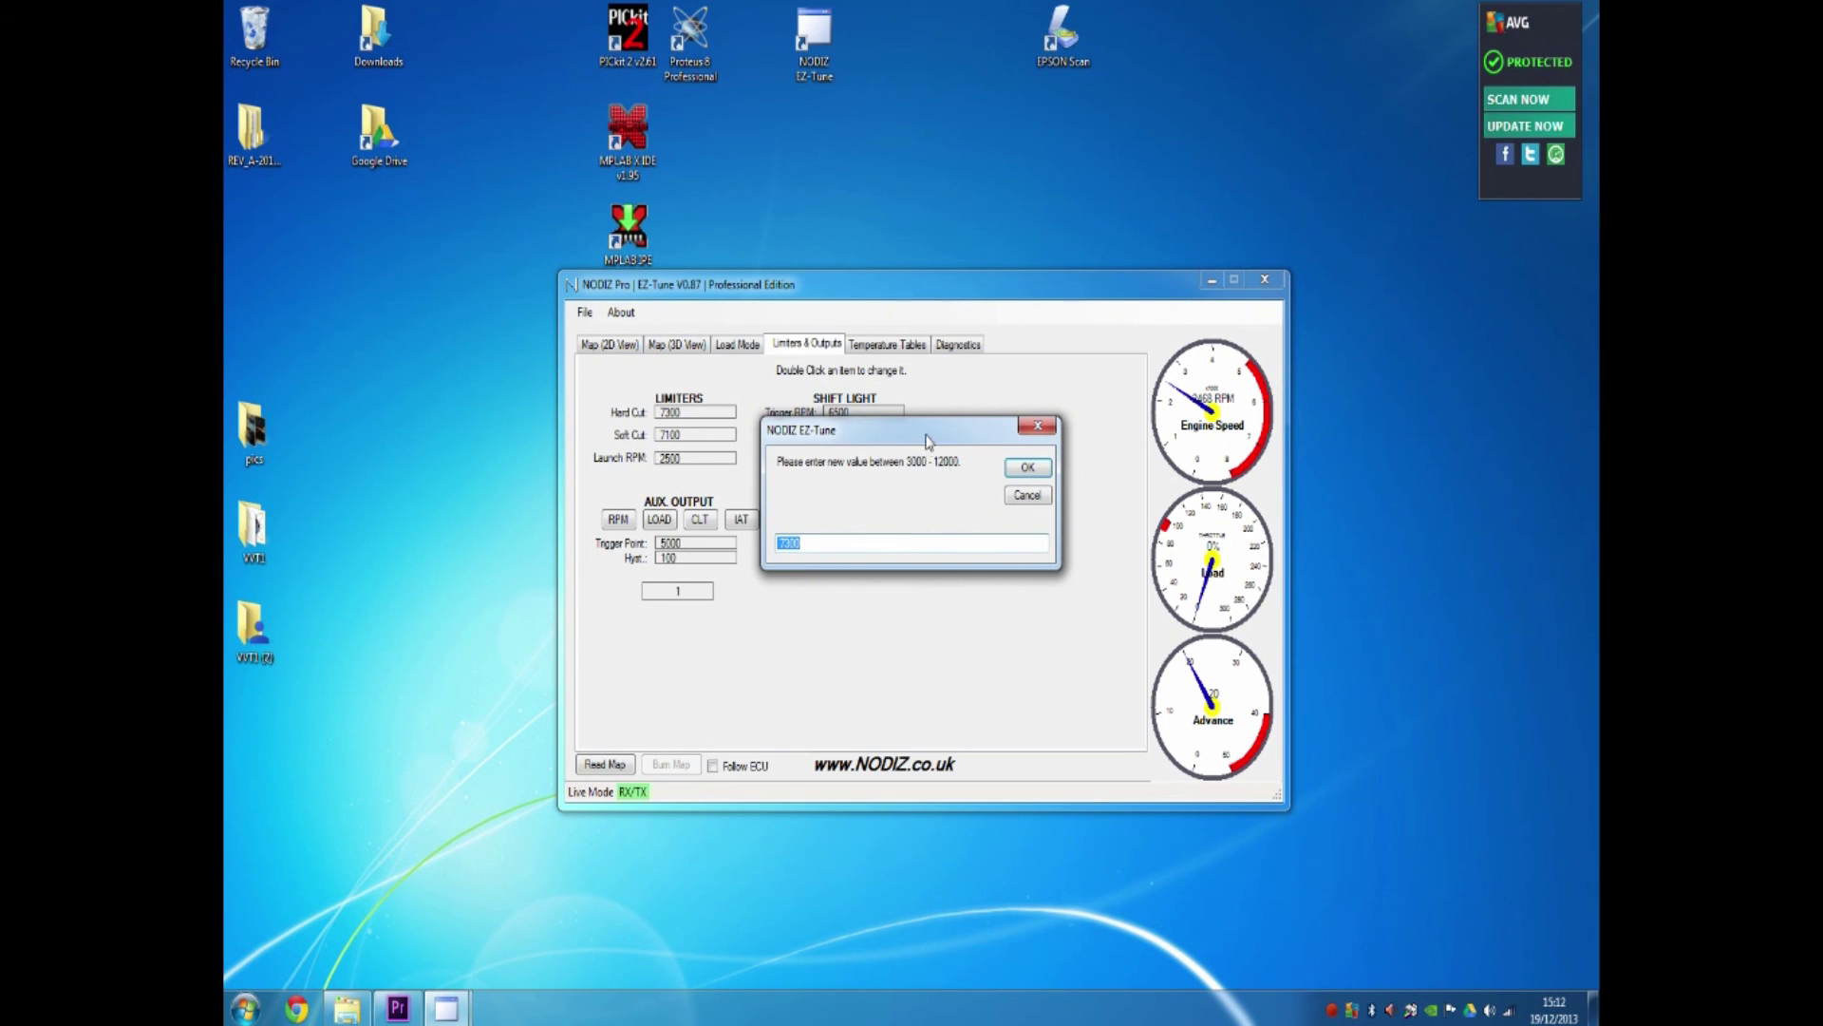
{"action": "left_click_drag", "start_coordinate": [927, 435], "coordinate": [953, 492]}
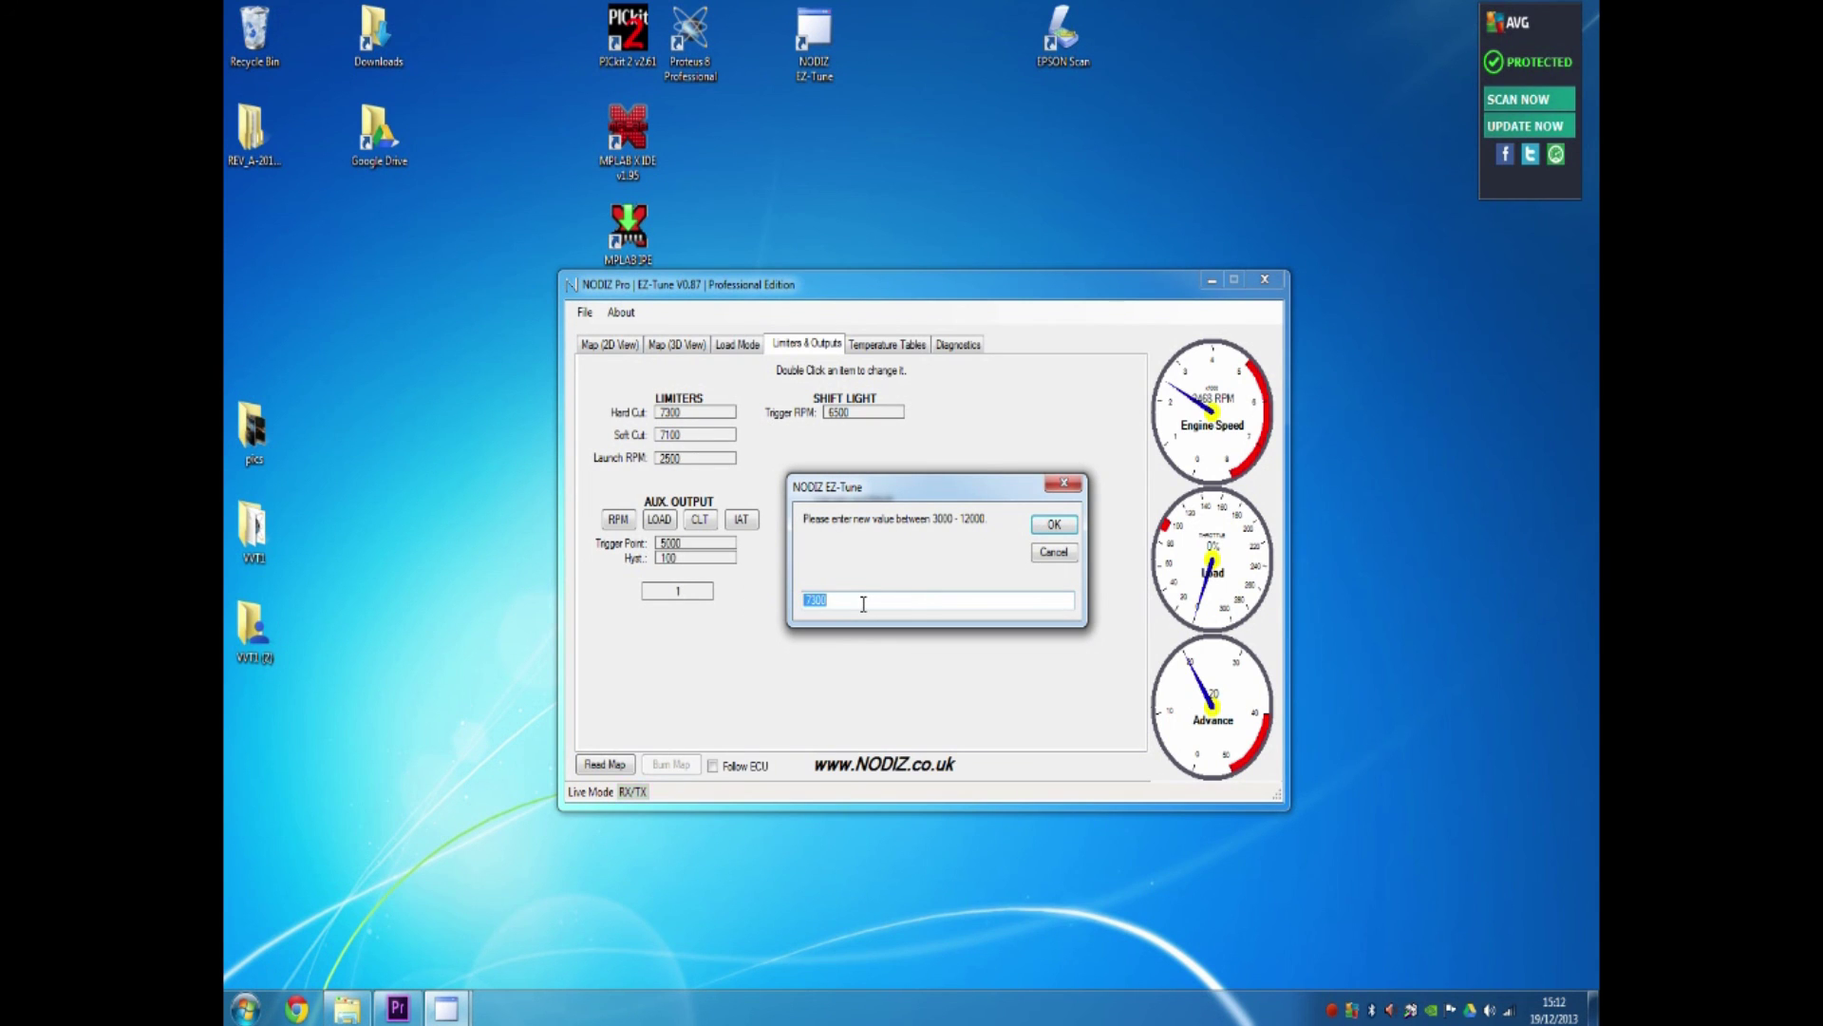
{"action": "type", "text": "7500"}
{"action": "left_click", "coordinate": [1054, 526]}
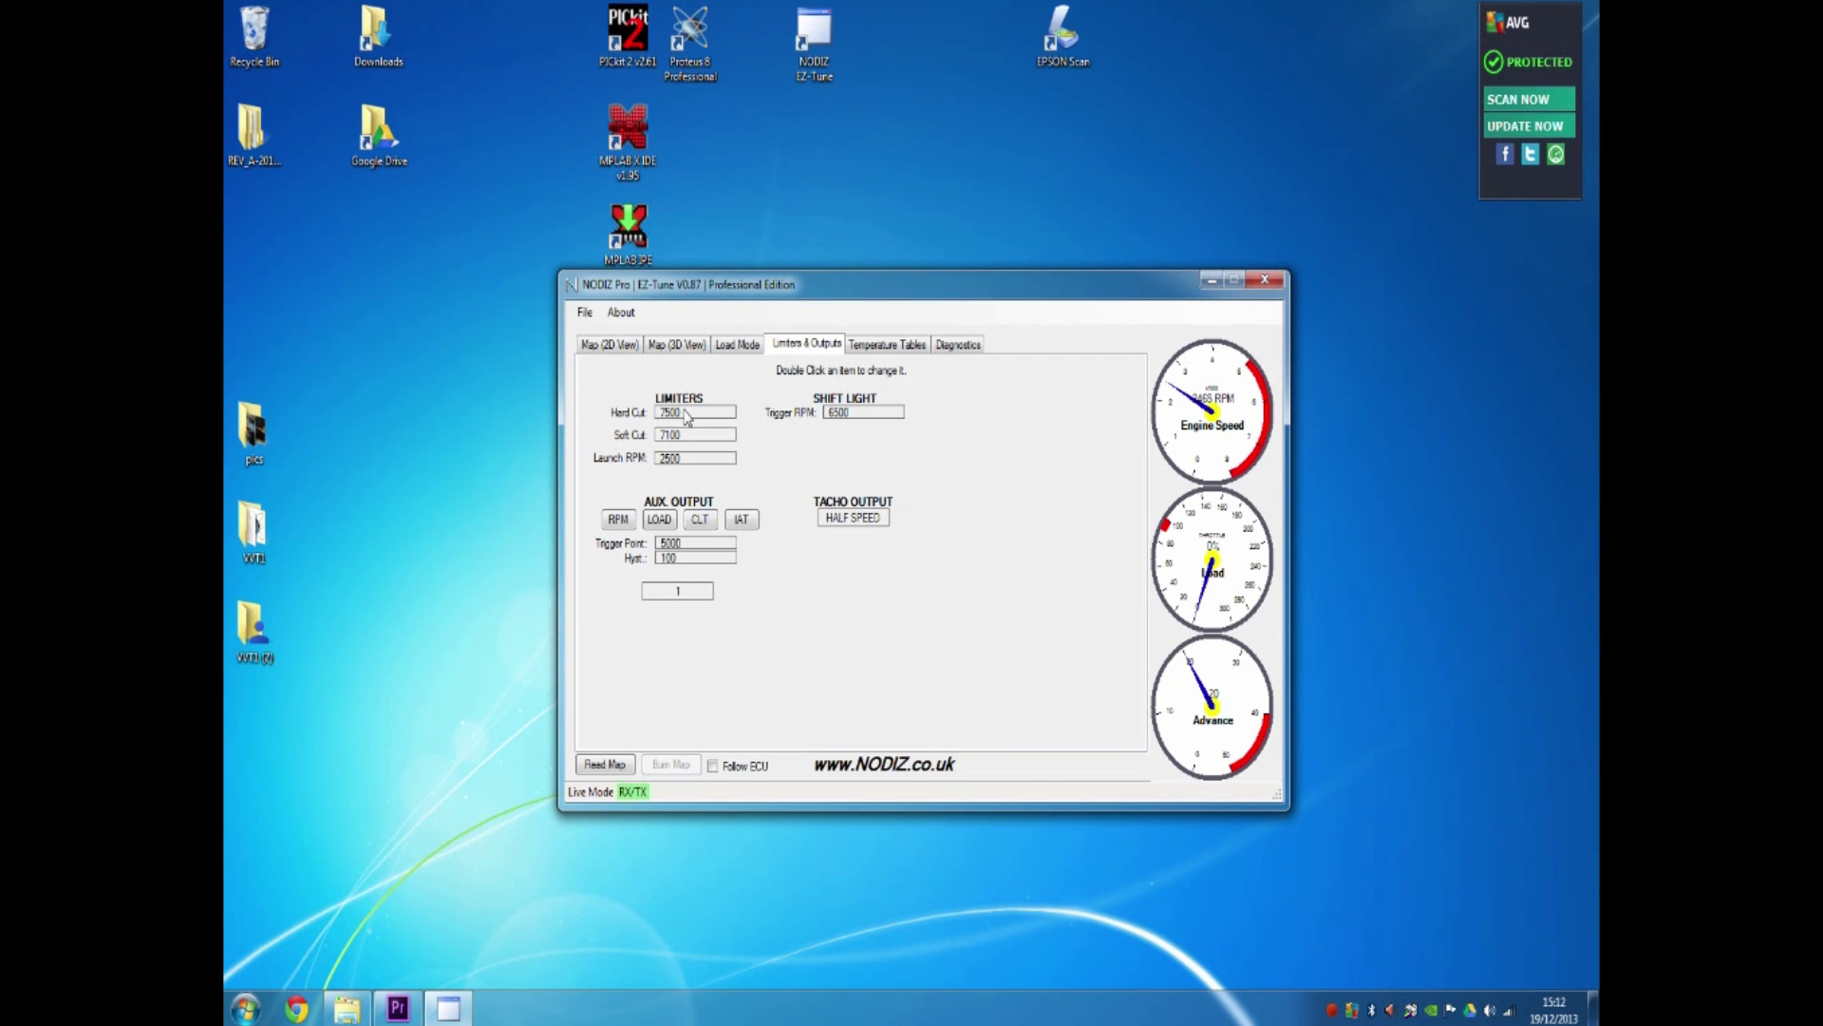
Step: Return the hard cut limit to 7300 RPM and view the Diagnostics page
{"action": "double_click", "coordinate": [687, 414]}
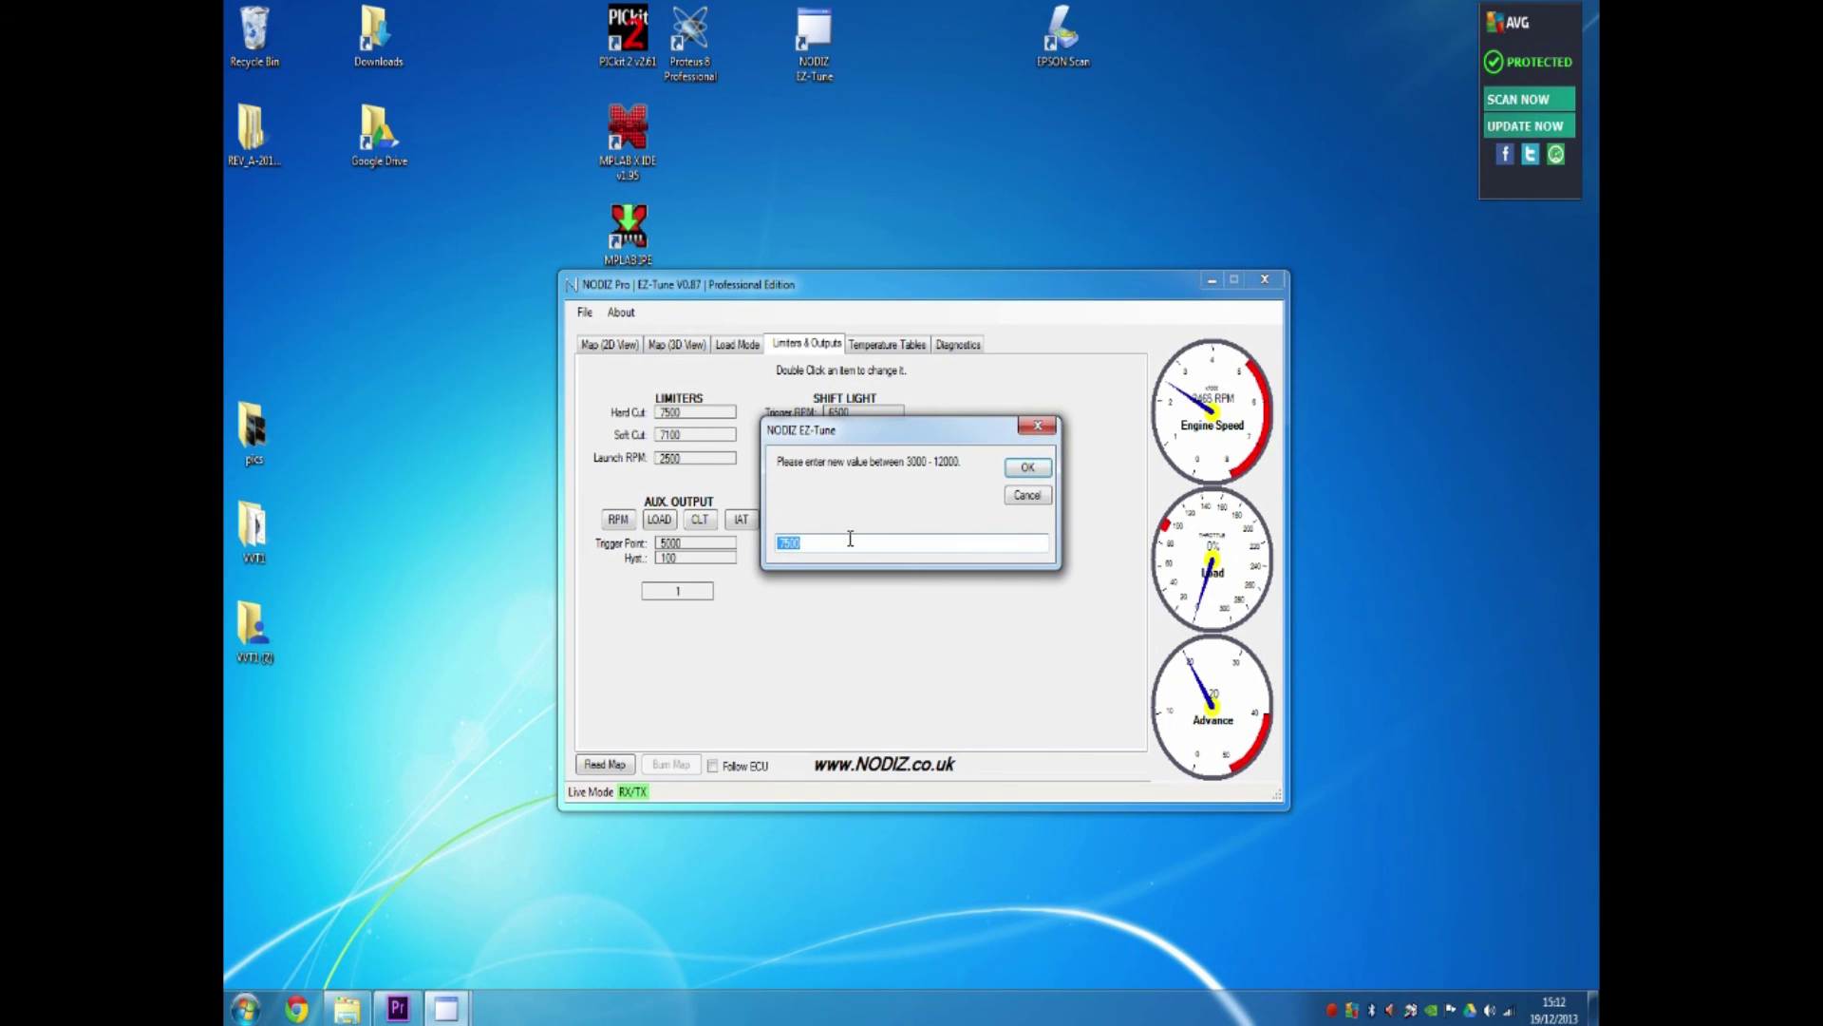
{"action": "type", "text": "7300"}
{"action": "left_click", "coordinate": [1026, 470]}
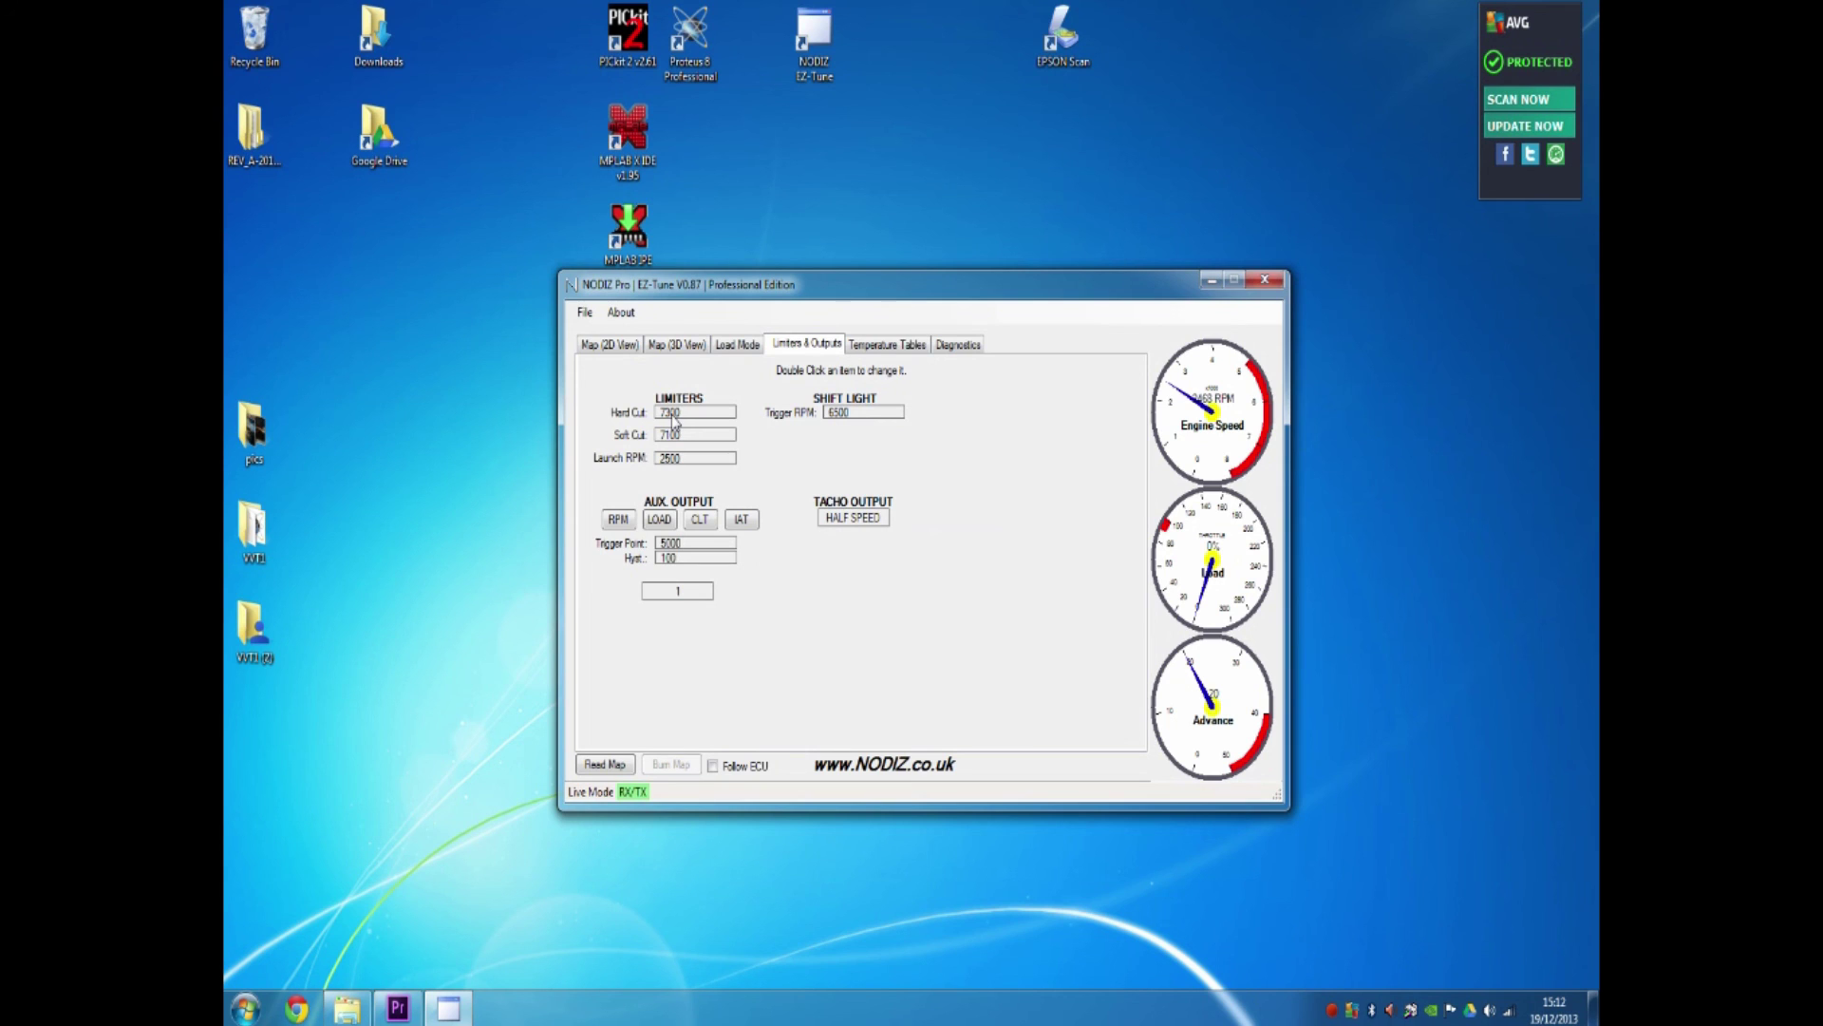
{"action": "left_click", "coordinate": [962, 342]}
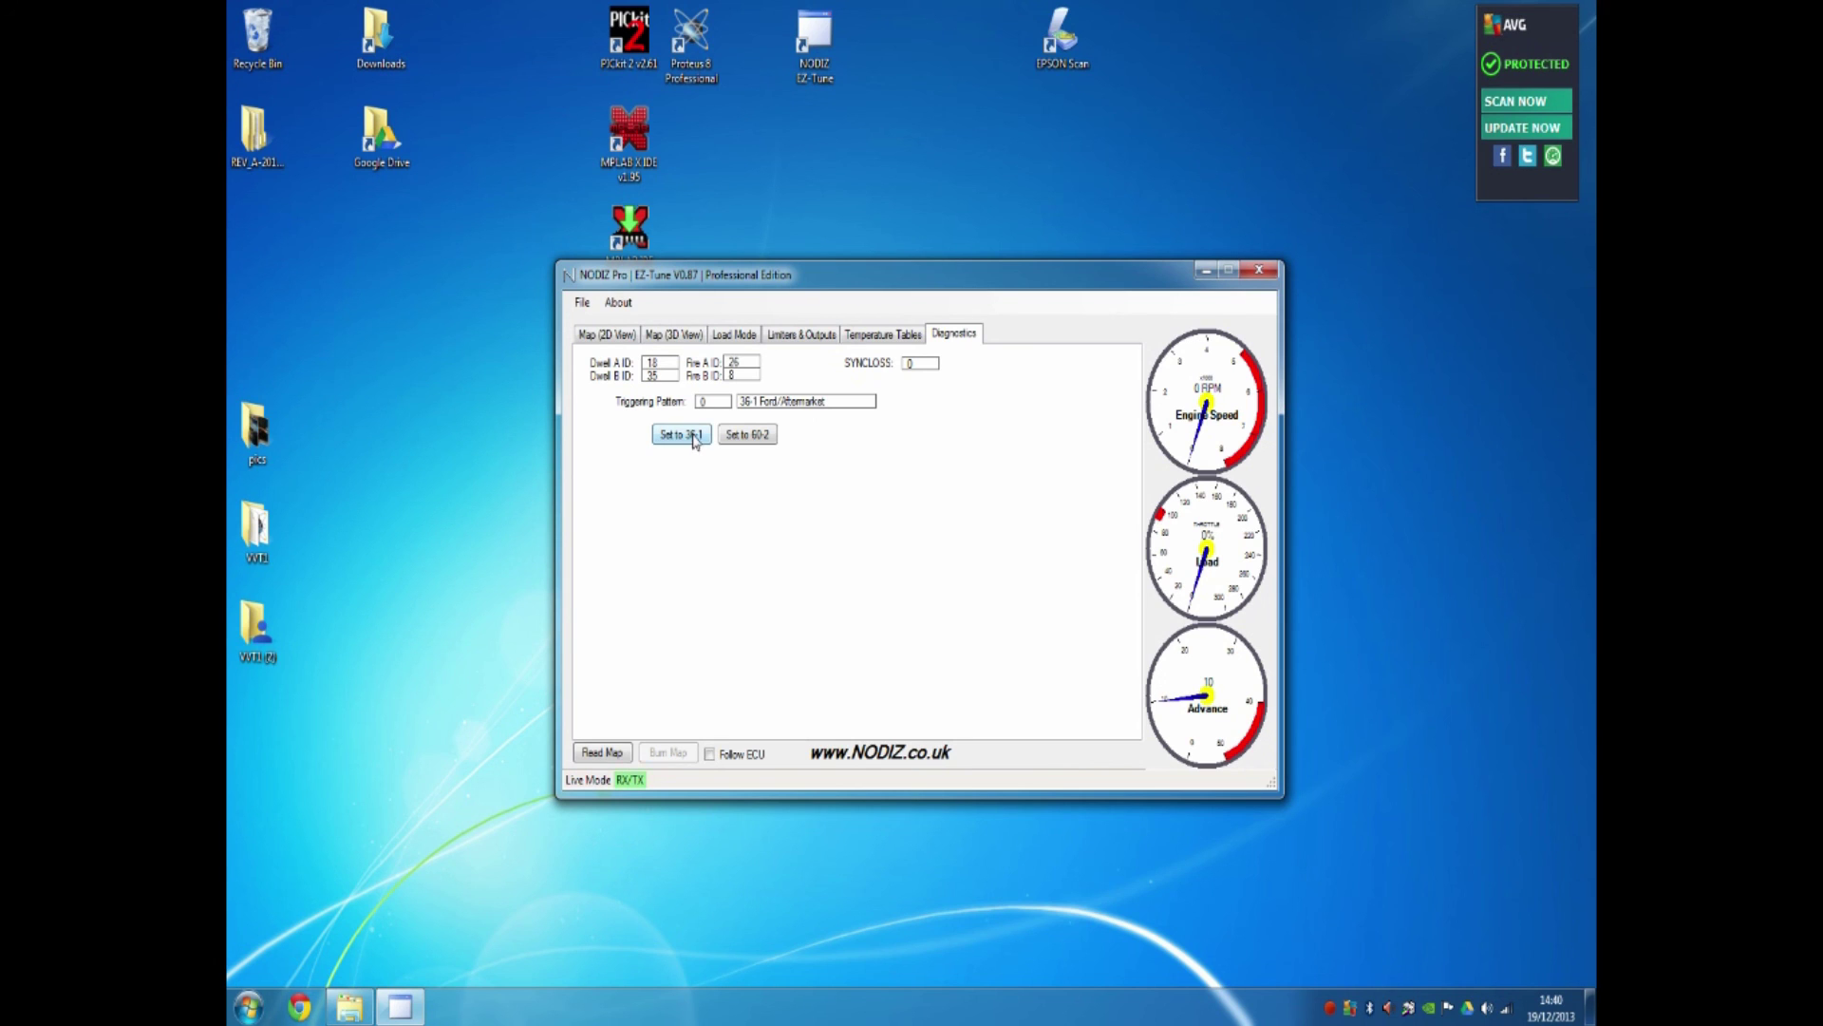
Step: Try the 60-2 Bosch/GM trigger pattern, then settle on 36-1 Ford/Aftermarket
{"action": "left_click", "coordinate": [754, 438]}
{"action": "left_click", "coordinate": [693, 441]}
Step: Switch to the Map (2D View) of ignition advance by TPS rows and RPM columns
{"action": "left_click", "coordinate": [612, 344]}
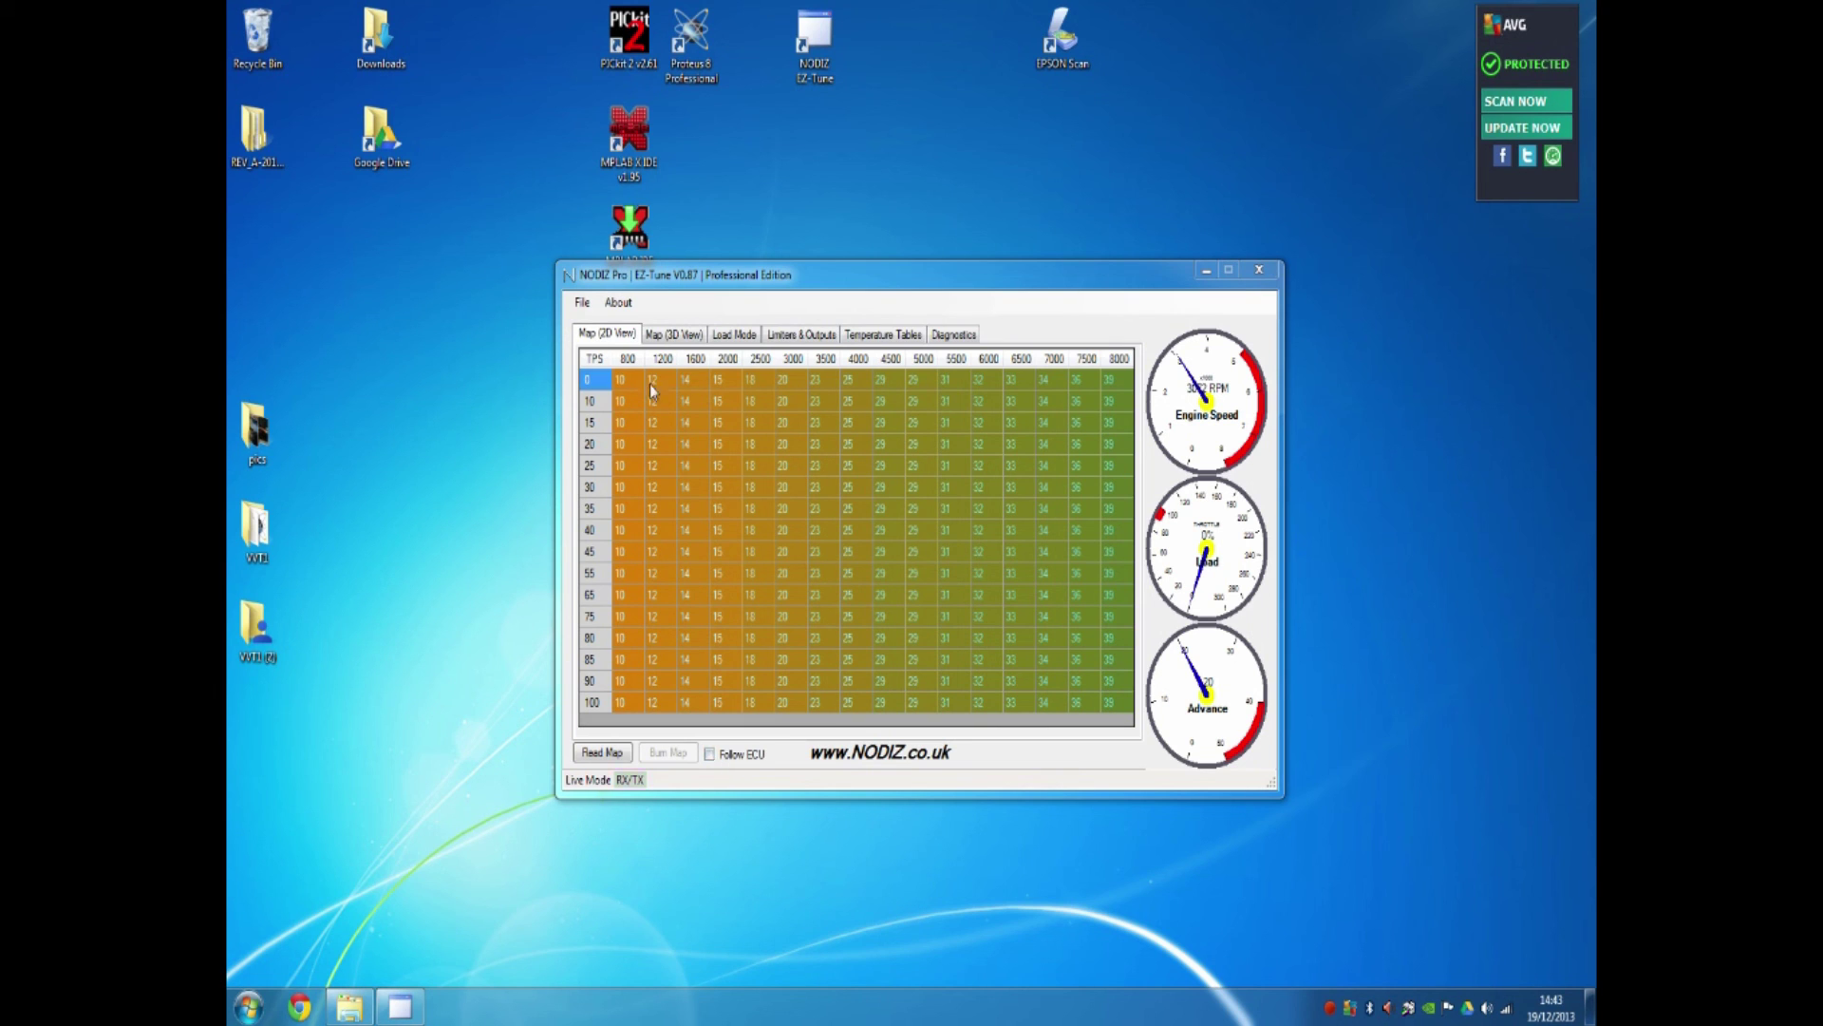
Step: Enable Follow ECU so the live operating cell is highlighted, and nudge the window
{"action": "left_click", "coordinate": [710, 753]}
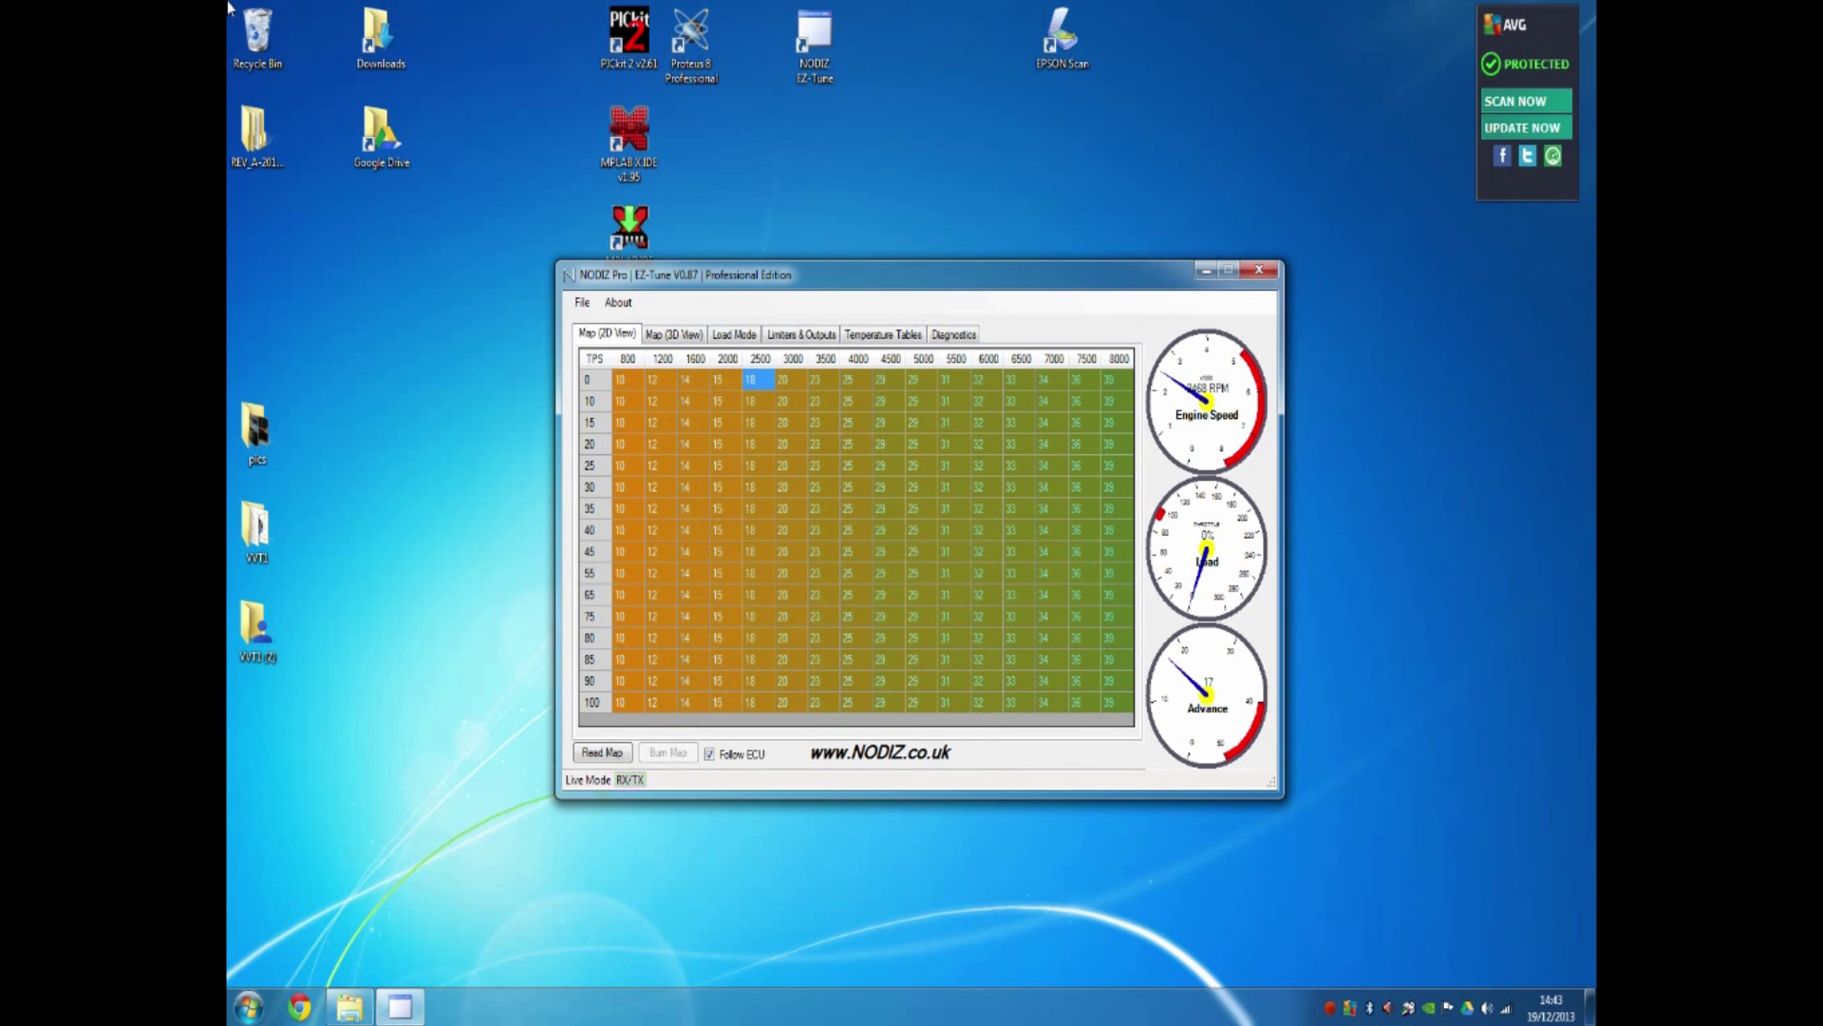
{"action": "left_click_drag", "start_coordinate": [803, 273], "coordinate": [782, 308]}
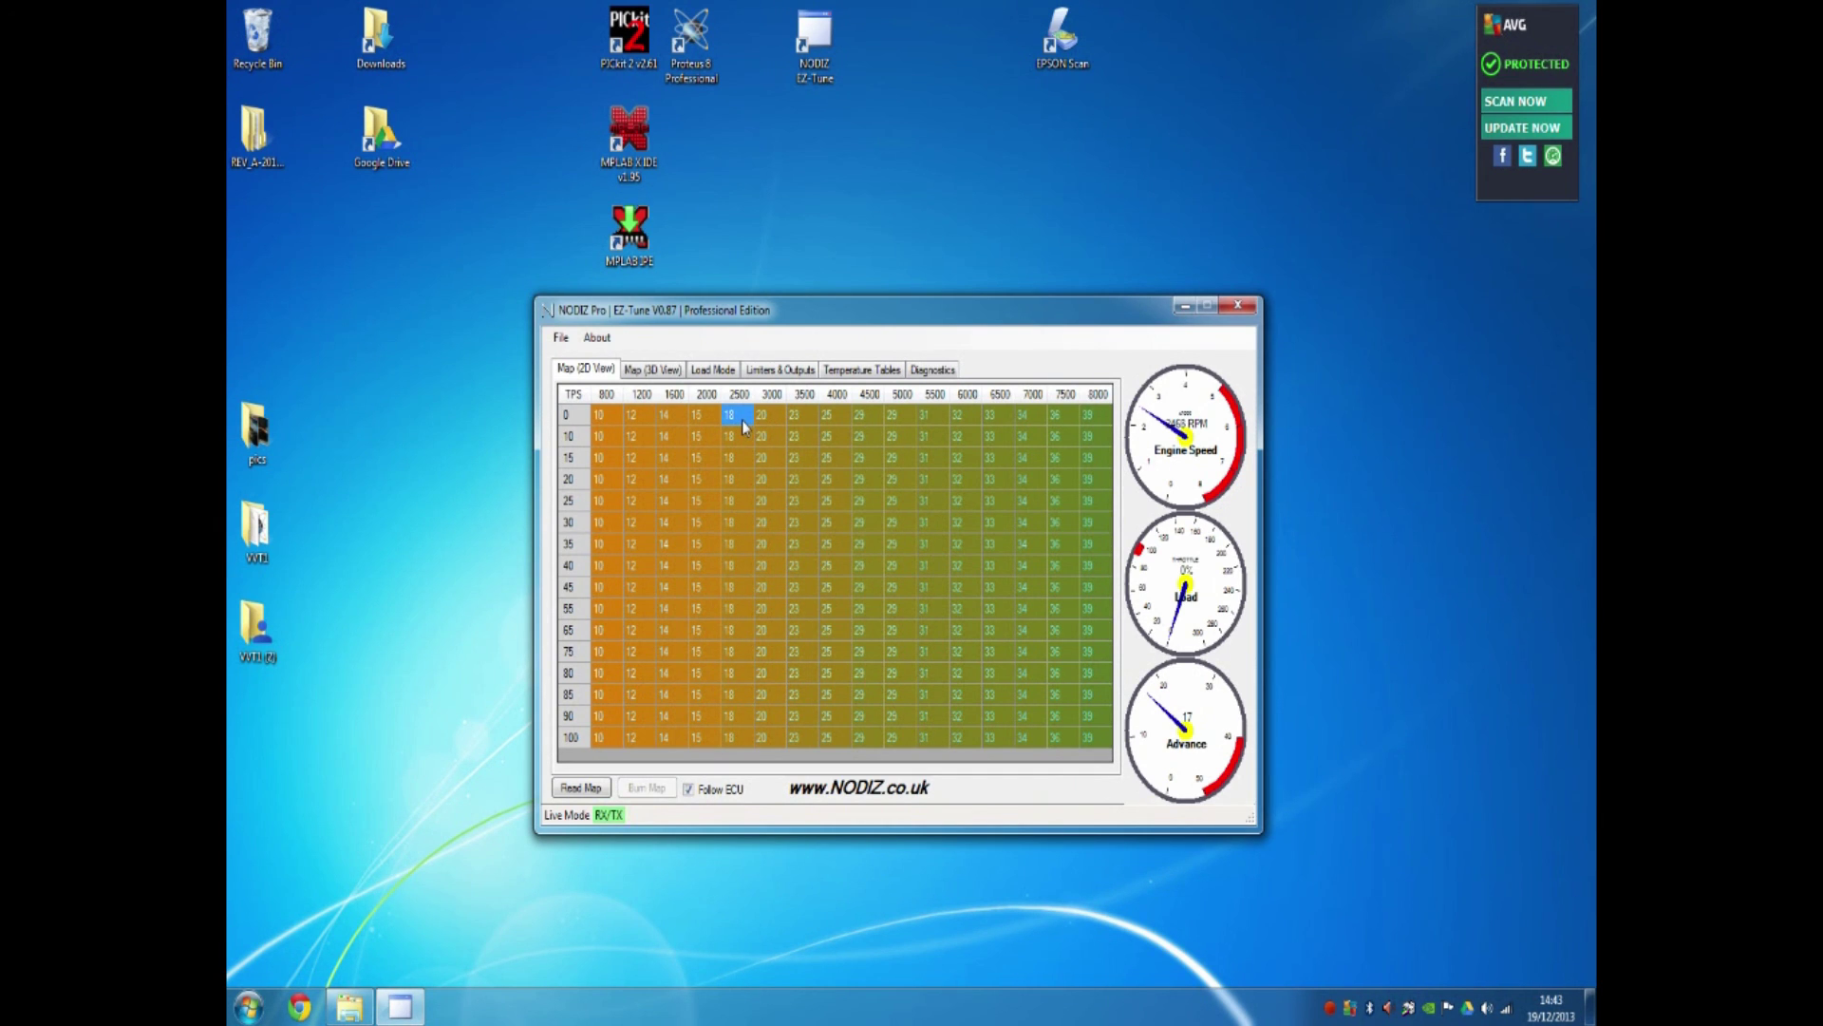
Step: Adjust the 0 TPS, 2500 RPM advance cell up and down with Follow ECU toggled
{"action": "left_click", "coordinate": [719, 789]}
{"action": "left_click", "coordinate": [798, 608]}
{"action": "left_click", "coordinate": [761, 500]}
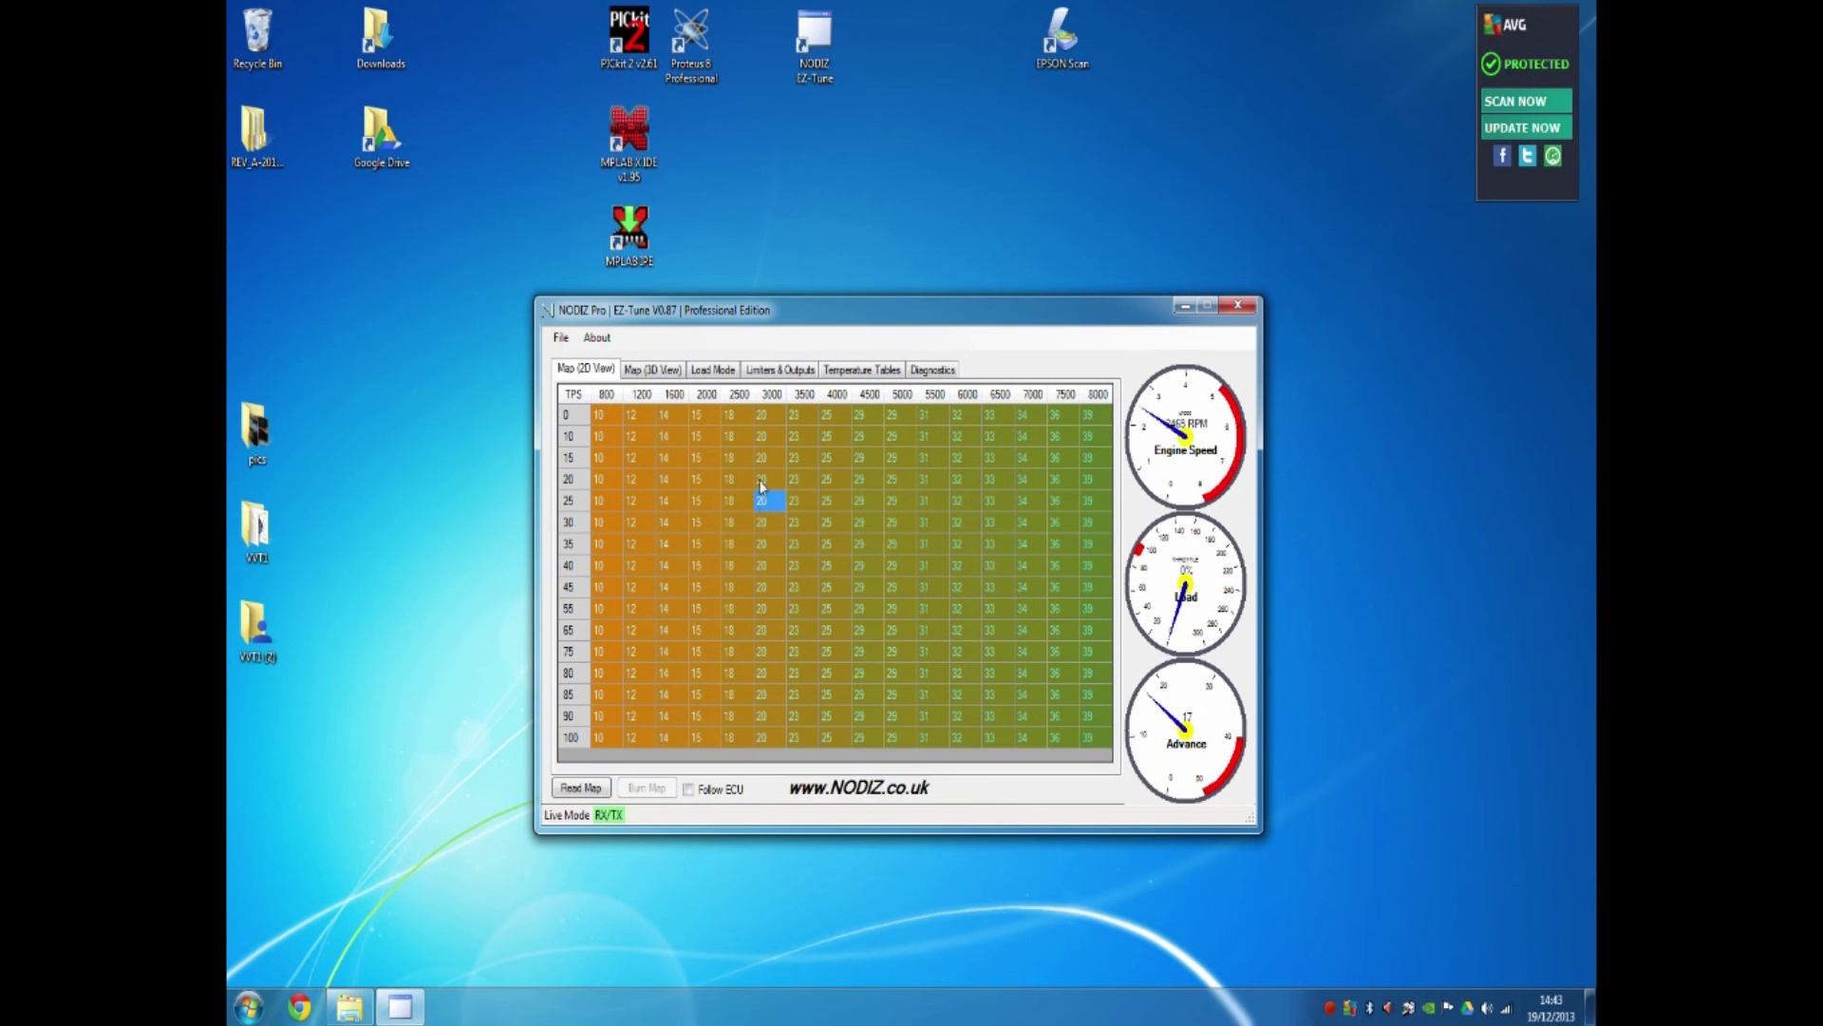
{"action": "left_click", "coordinate": [688, 789]}
{"action": "key", "text": "plus"}
{"action": "key", "text": "plus"}
{"action": "key", "text": "plus"}
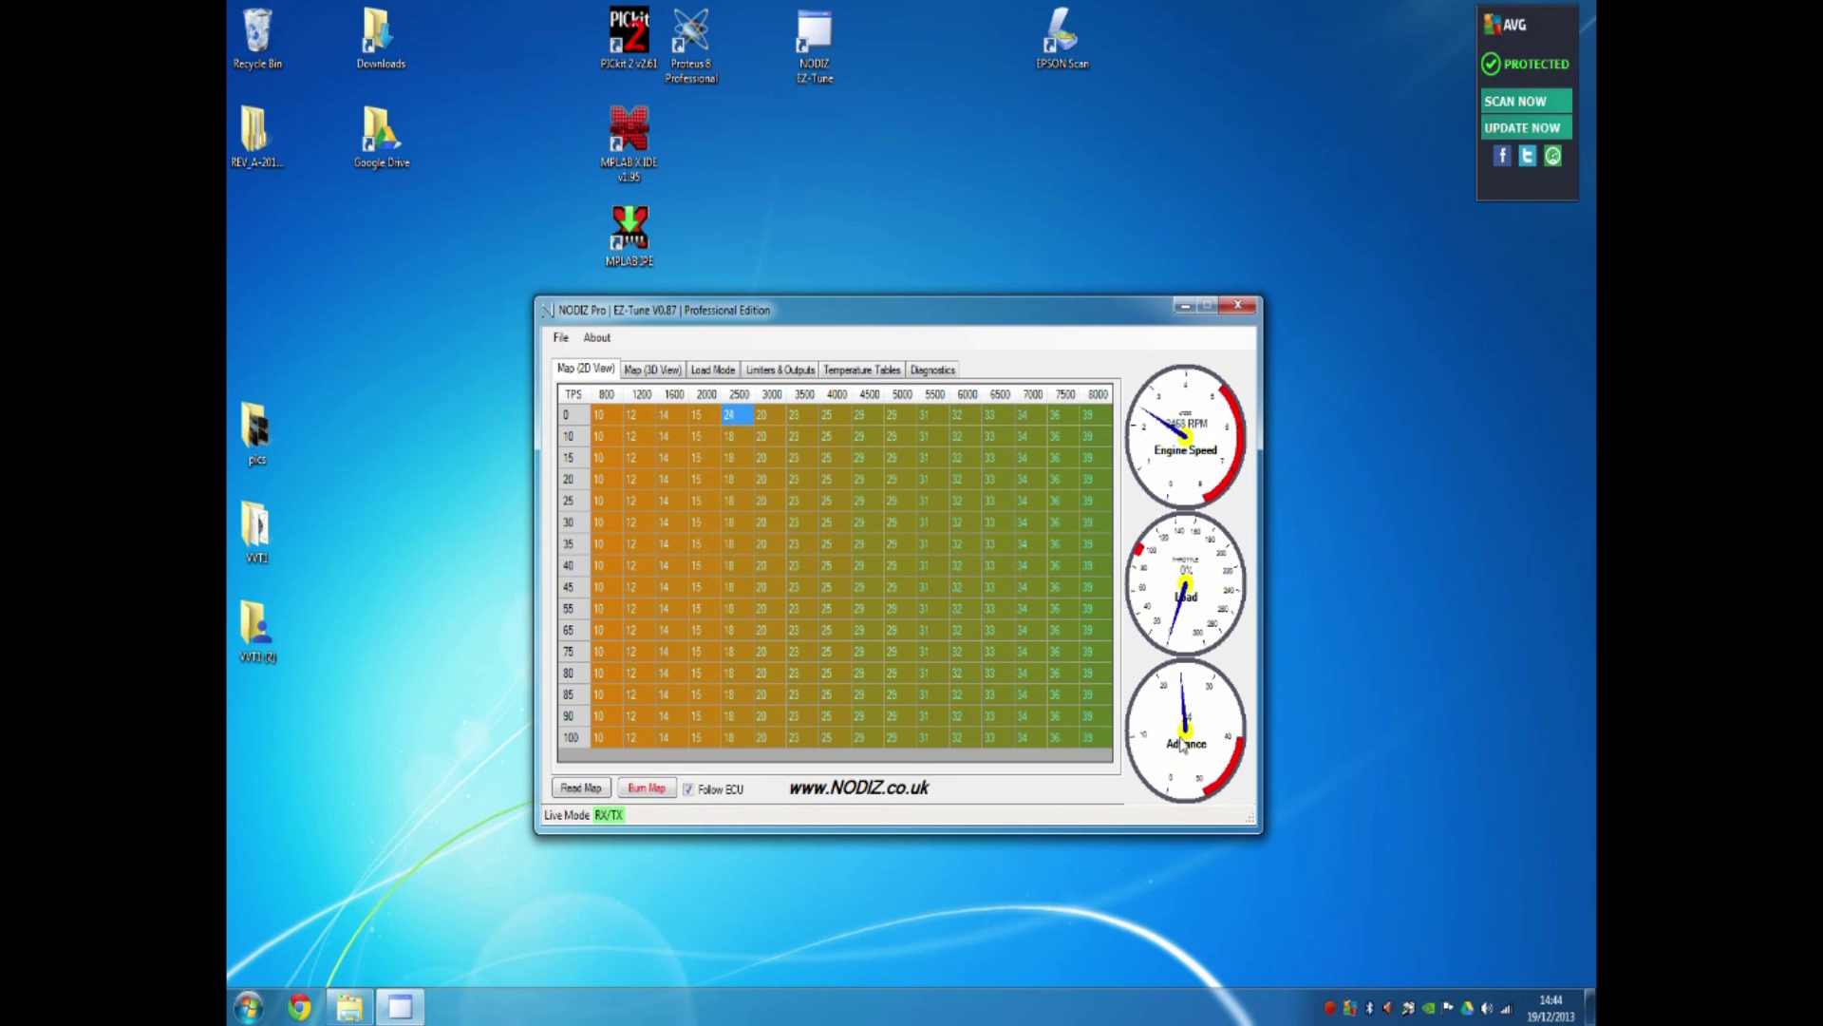
{"action": "key", "text": "minus"}
{"action": "key", "text": "minus"}
{"action": "key", "text": "minus"}
{"action": "key", "text": "minus"}
Step: Enter 25 in the 0 TPS, 3000 RPM cell and raise the 20–30 TPS, 2500–3000 RPM block by one
{"action": "left_click", "coordinate": [771, 422]}
{"action": "type", "text": "25"}
{"action": "left_click_drag", "start_coordinate": [735, 481], "coordinate": [767, 521]}
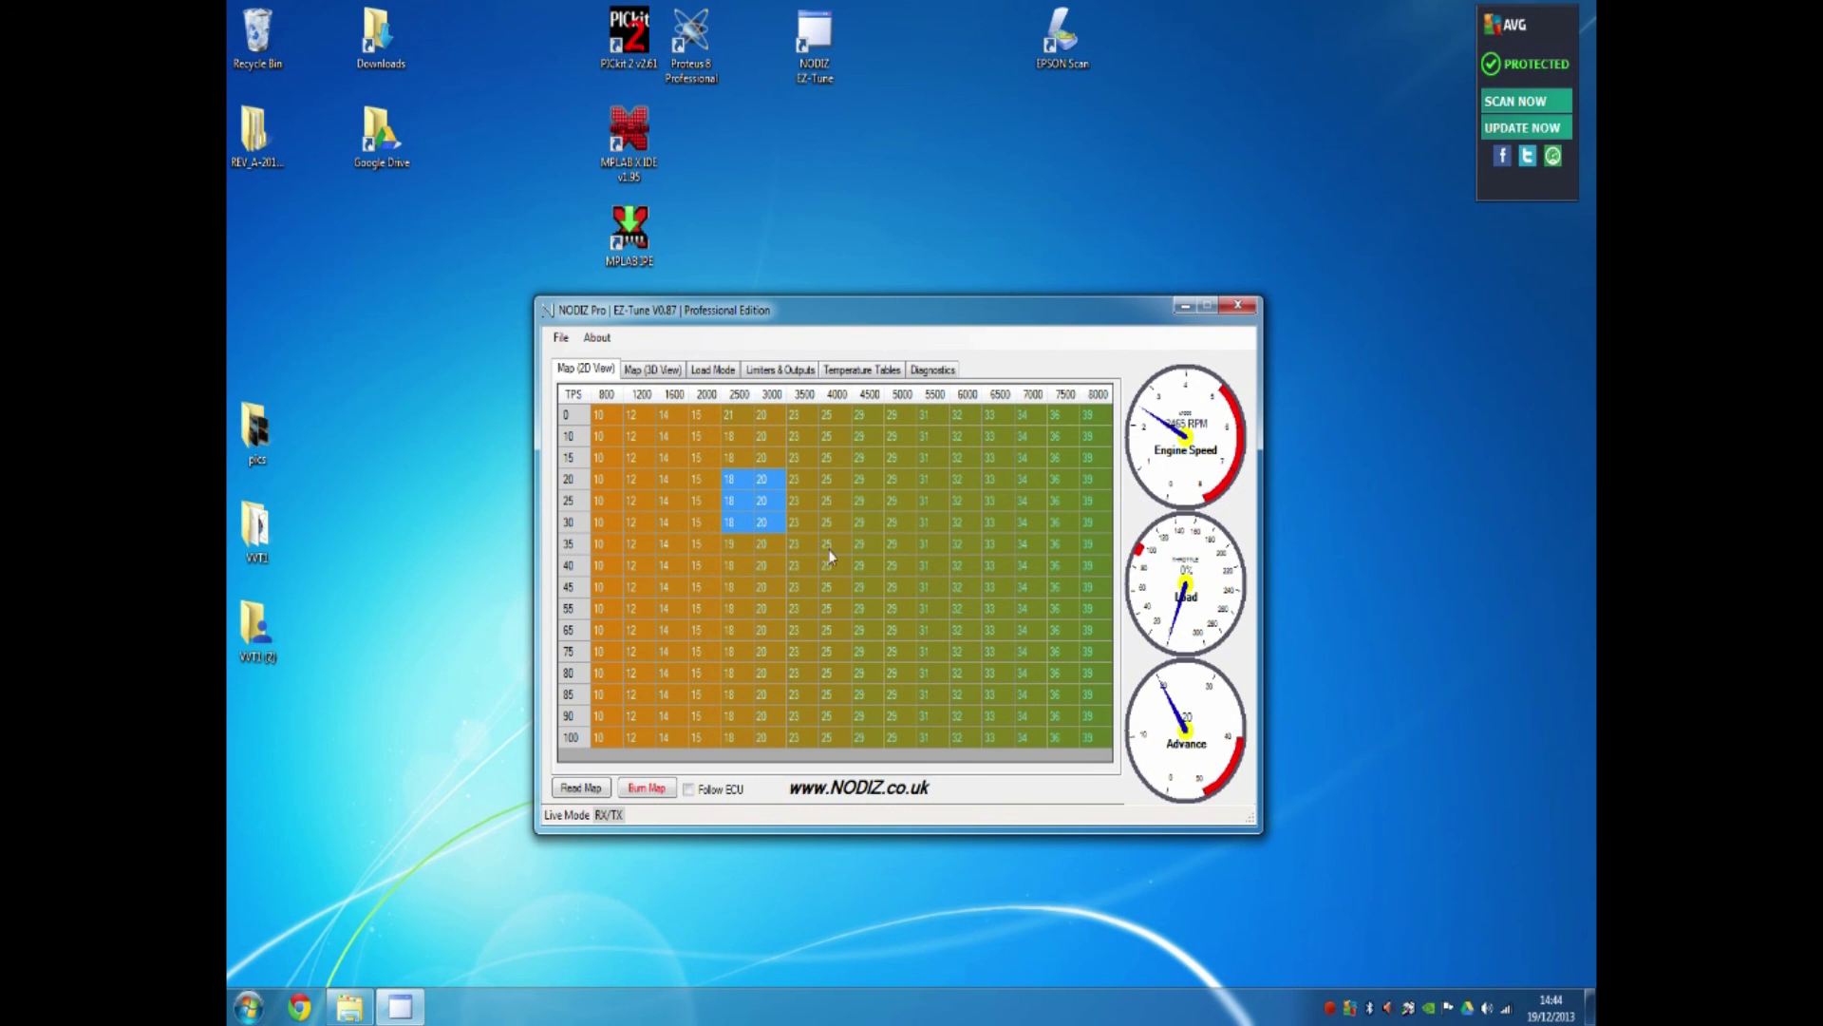
{"action": "key", "text": "plus"}
Step: Burn the map, raise the 20 TPS, 3000 RPM cell from 20 to 21, and burn again
{"action": "left_click", "coordinate": [771, 503]}
{"action": "left_click", "coordinate": [655, 790]}
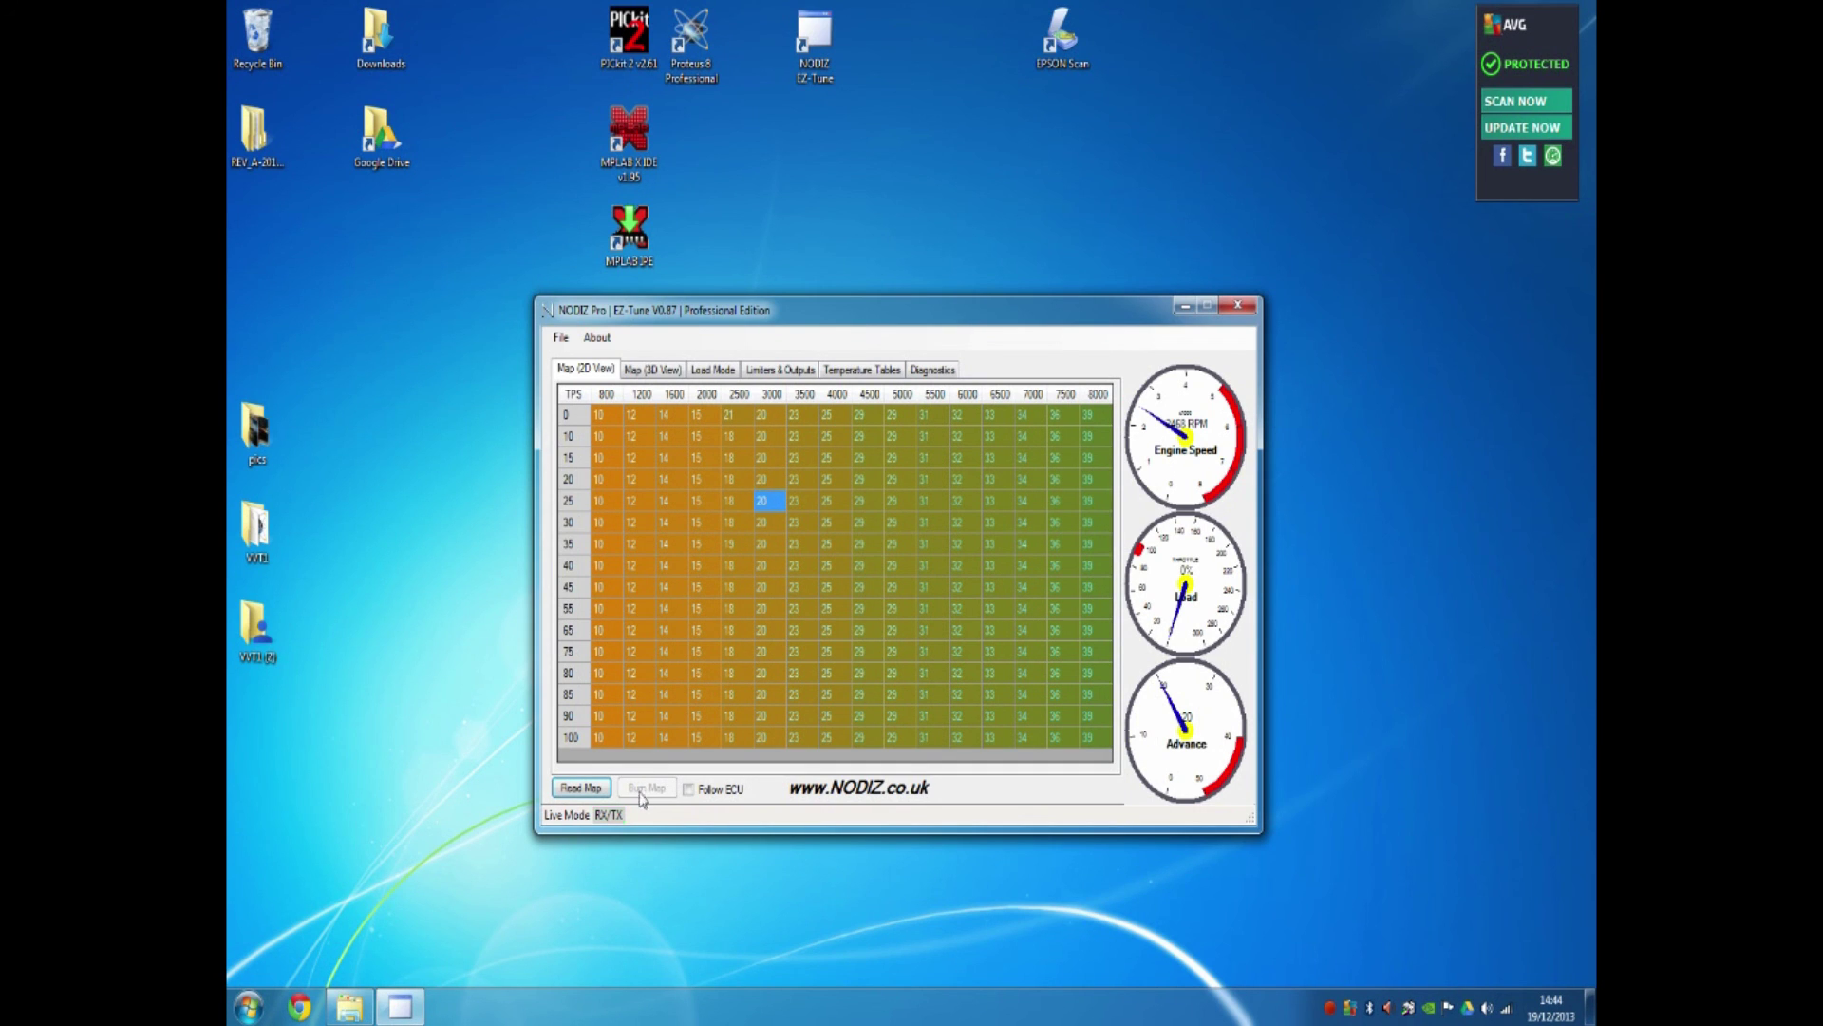
{"action": "left_click", "coordinate": [767, 477]}
{"action": "key", "text": "plus"}
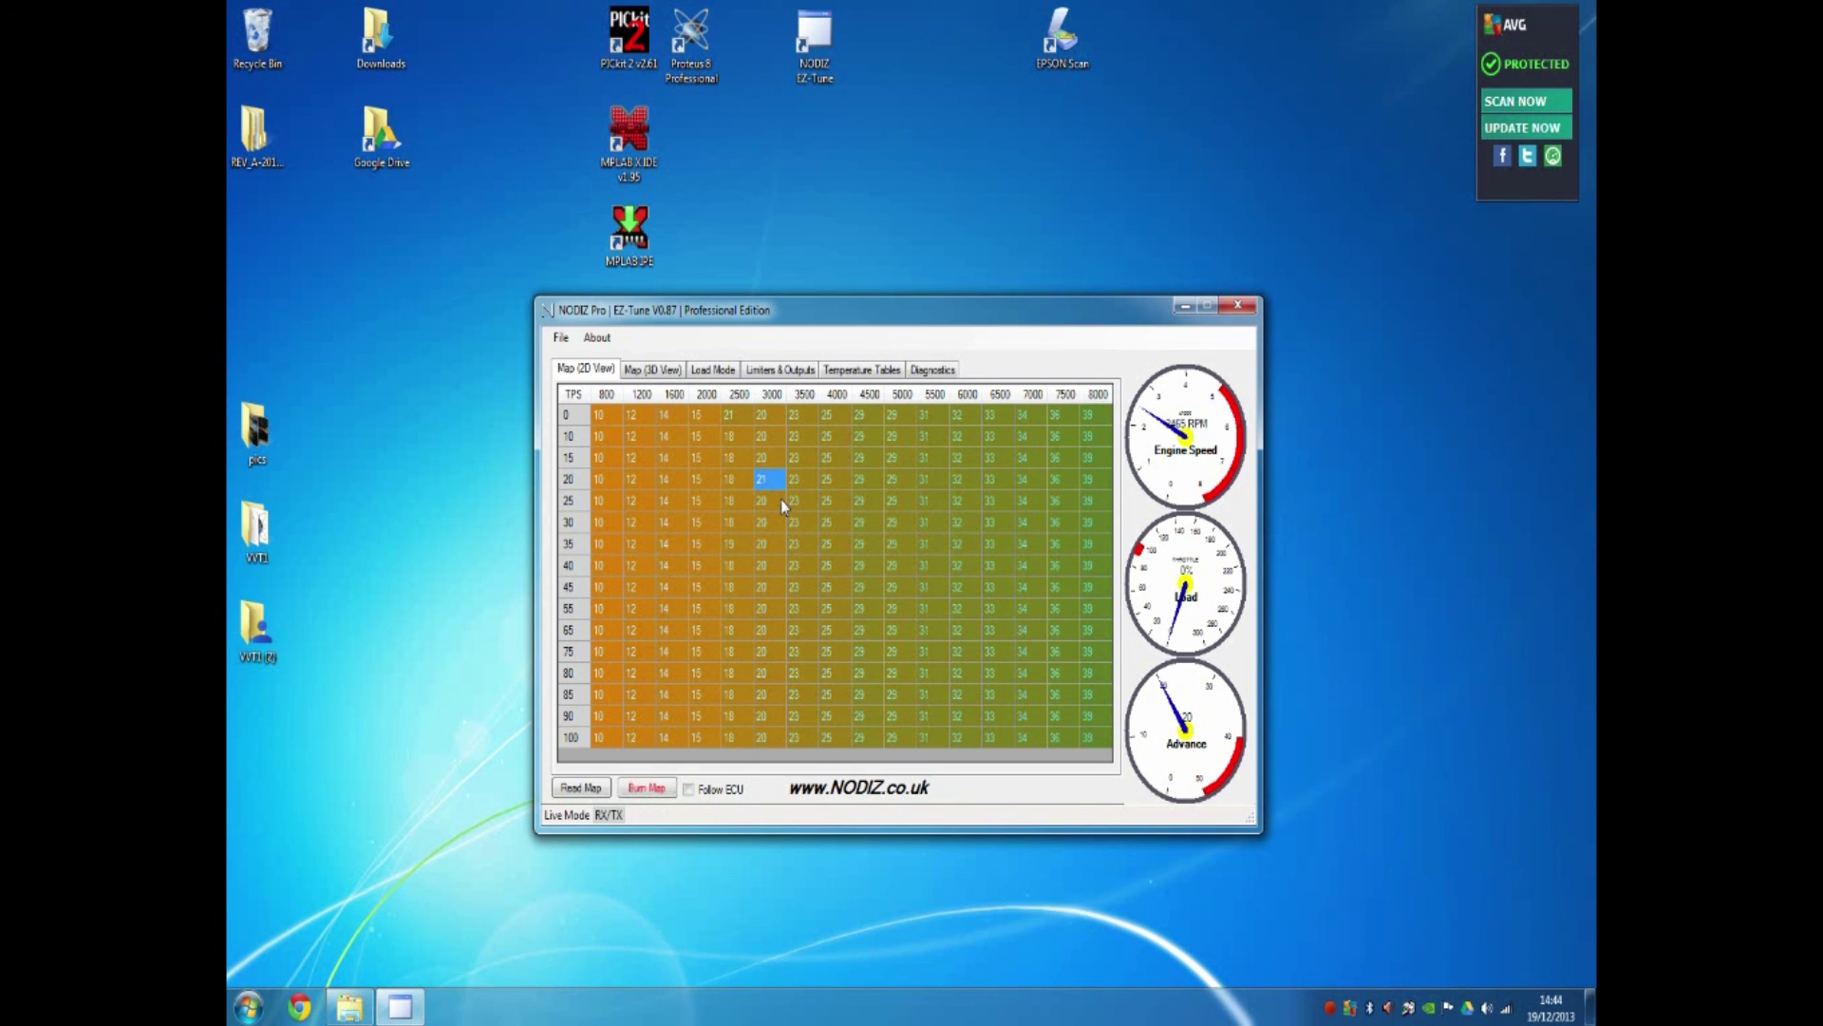
{"action": "left_click", "coordinate": [659, 793]}
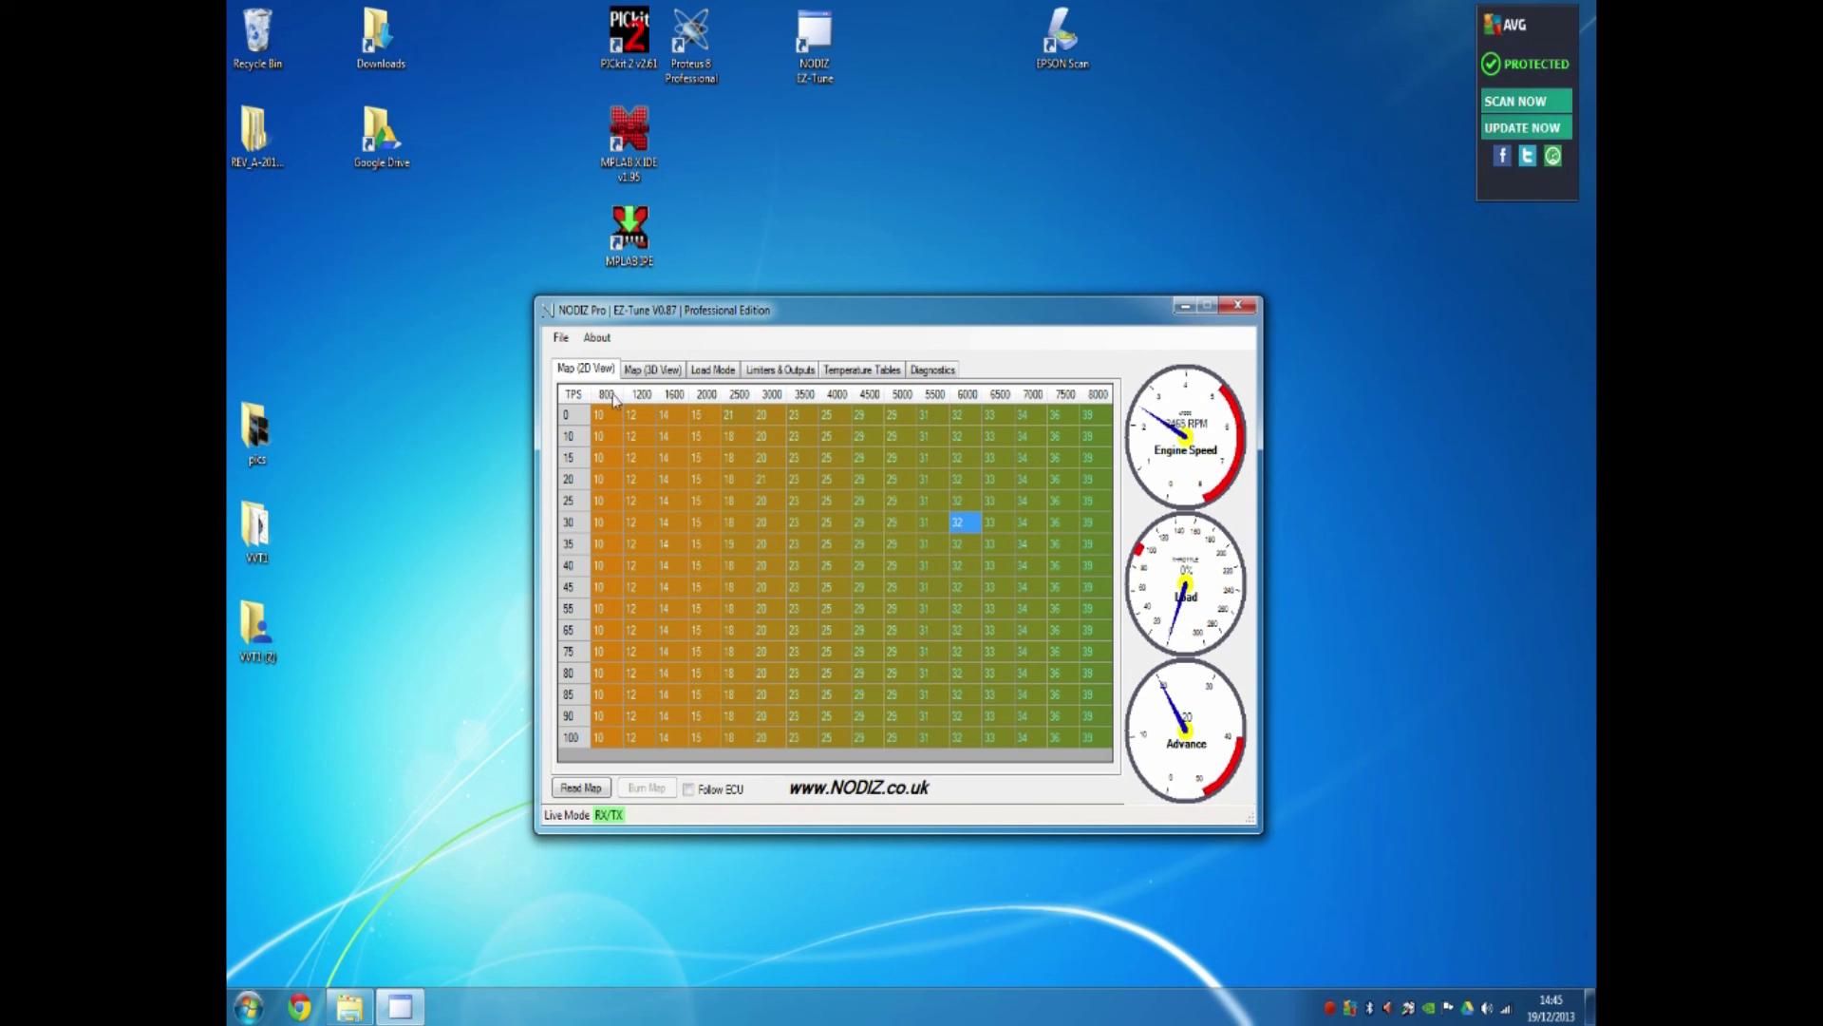
Step: Save the map to a file named controllermap2
{"action": "left_click", "coordinate": [561, 338]}
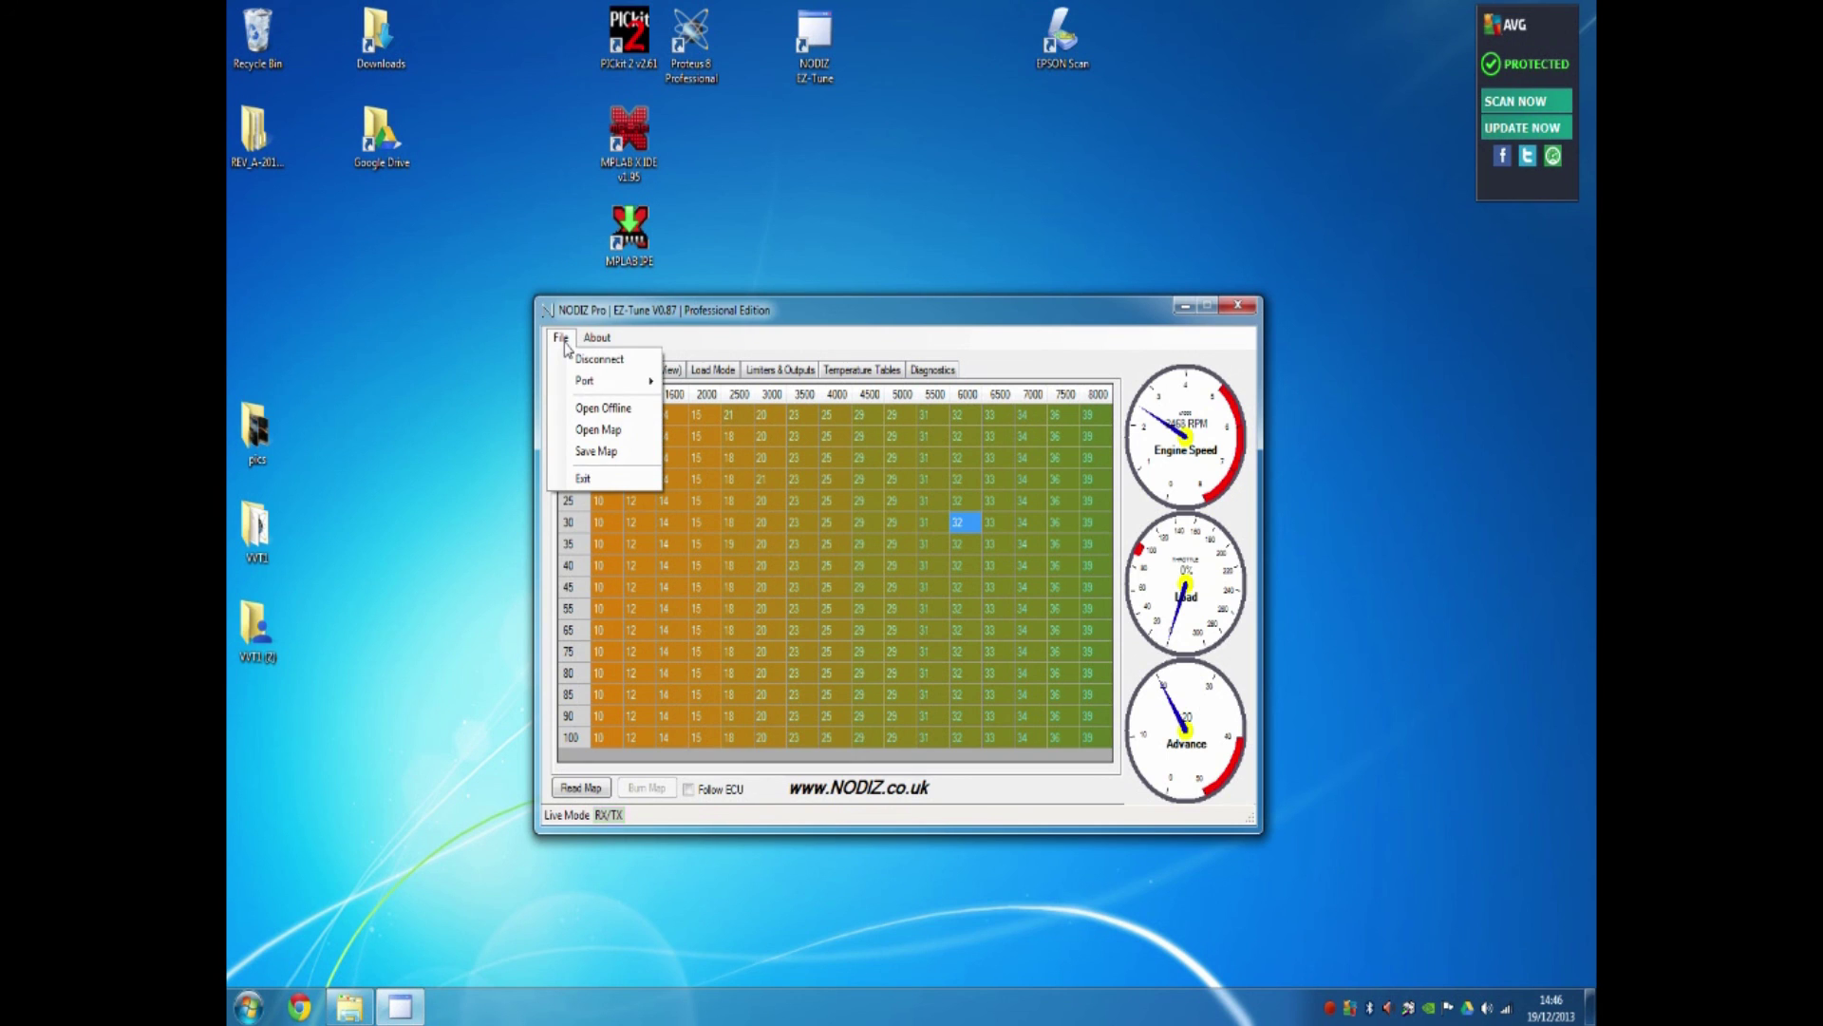
{"action": "left_click", "coordinate": [612, 453]}
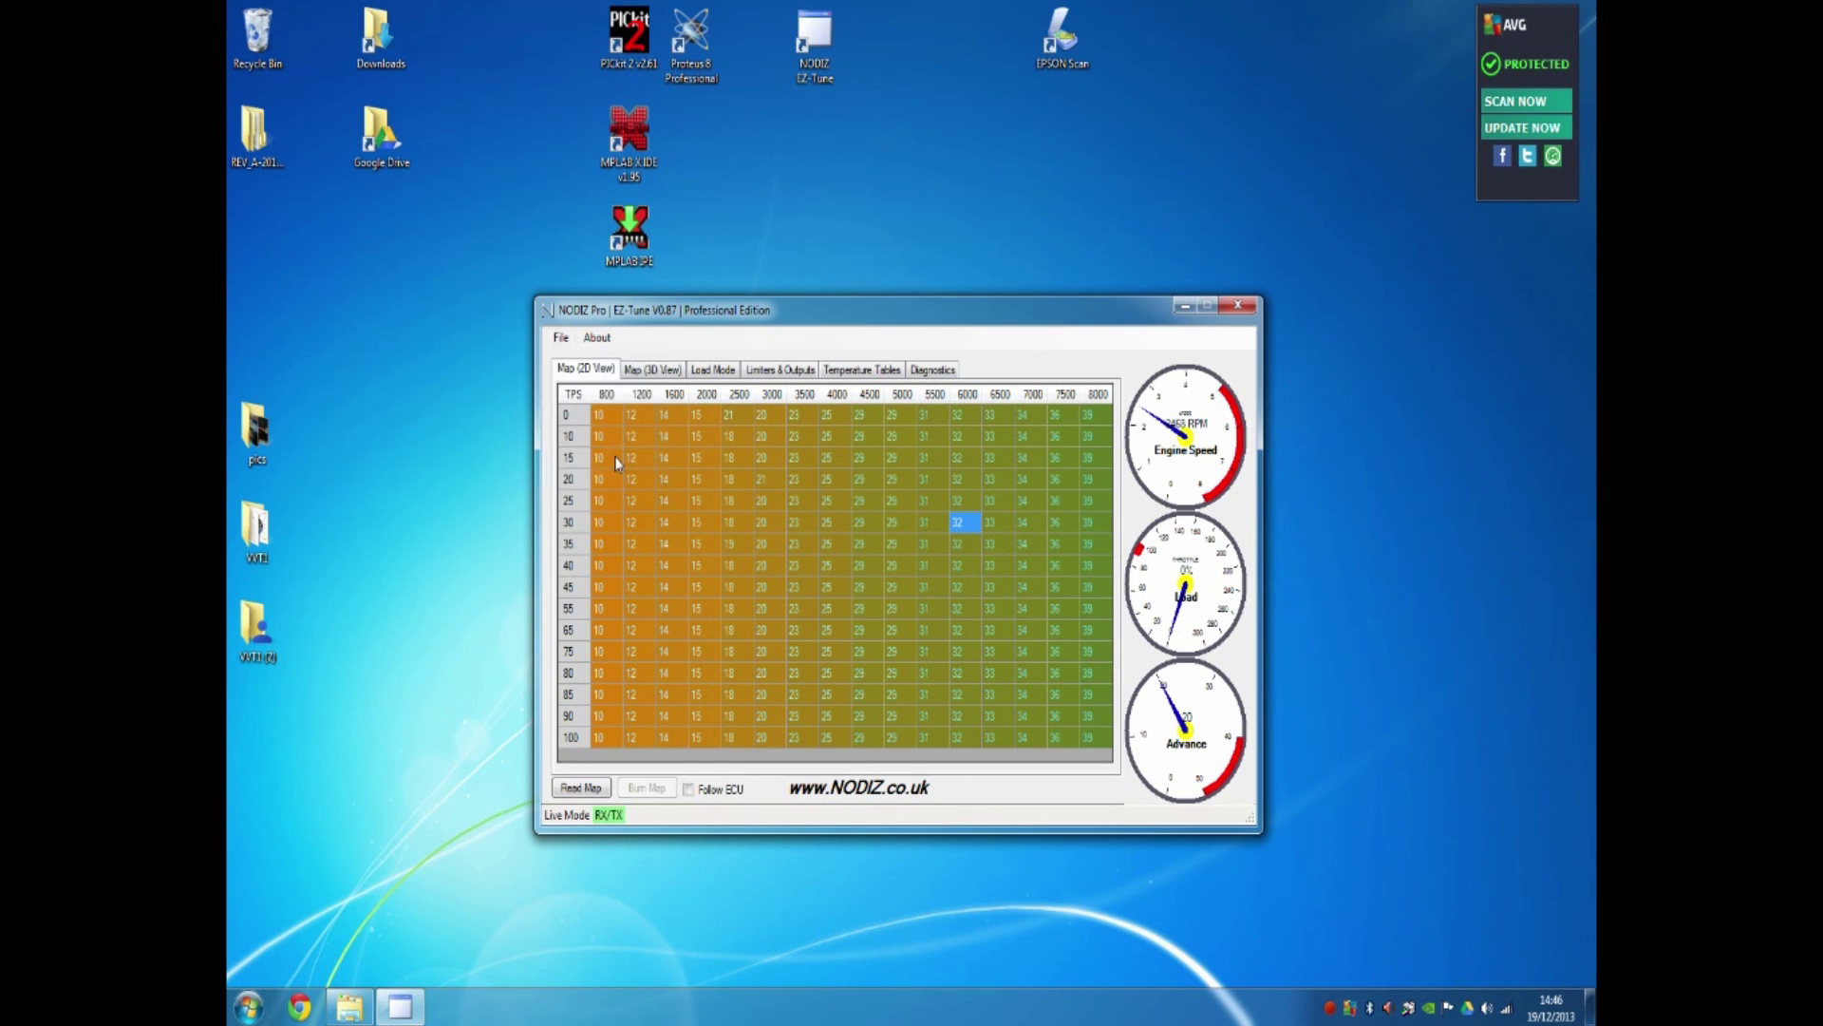
{"action": "left_click", "coordinate": [764, 739]}
{"action": "type", "text": "2"}
{"action": "left_click", "coordinate": [1077, 807]}
Step: Reopen the File menu and close it without choosing anything
{"action": "left_click", "coordinate": [558, 340]}
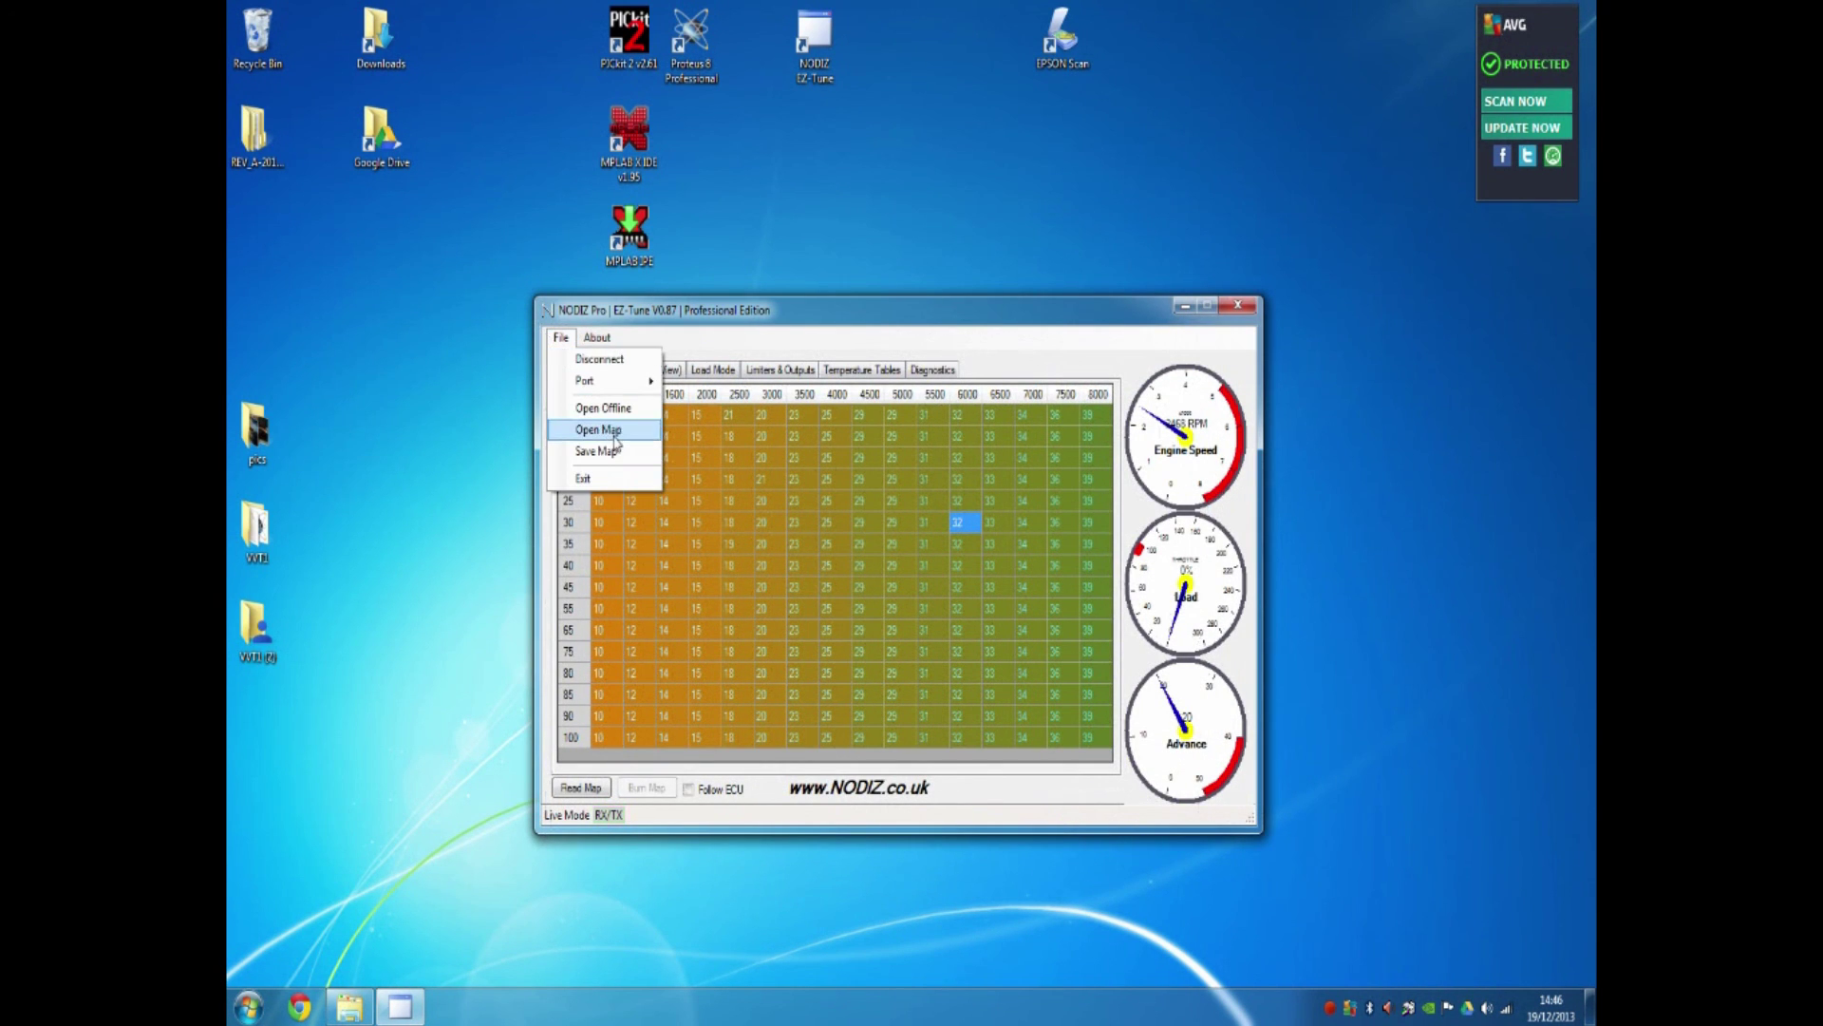
{"action": "left_click", "coordinate": [618, 321]}
{"action": "left_click", "coordinate": [561, 338]}
{"action": "left_click", "coordinate": [560, 340]}
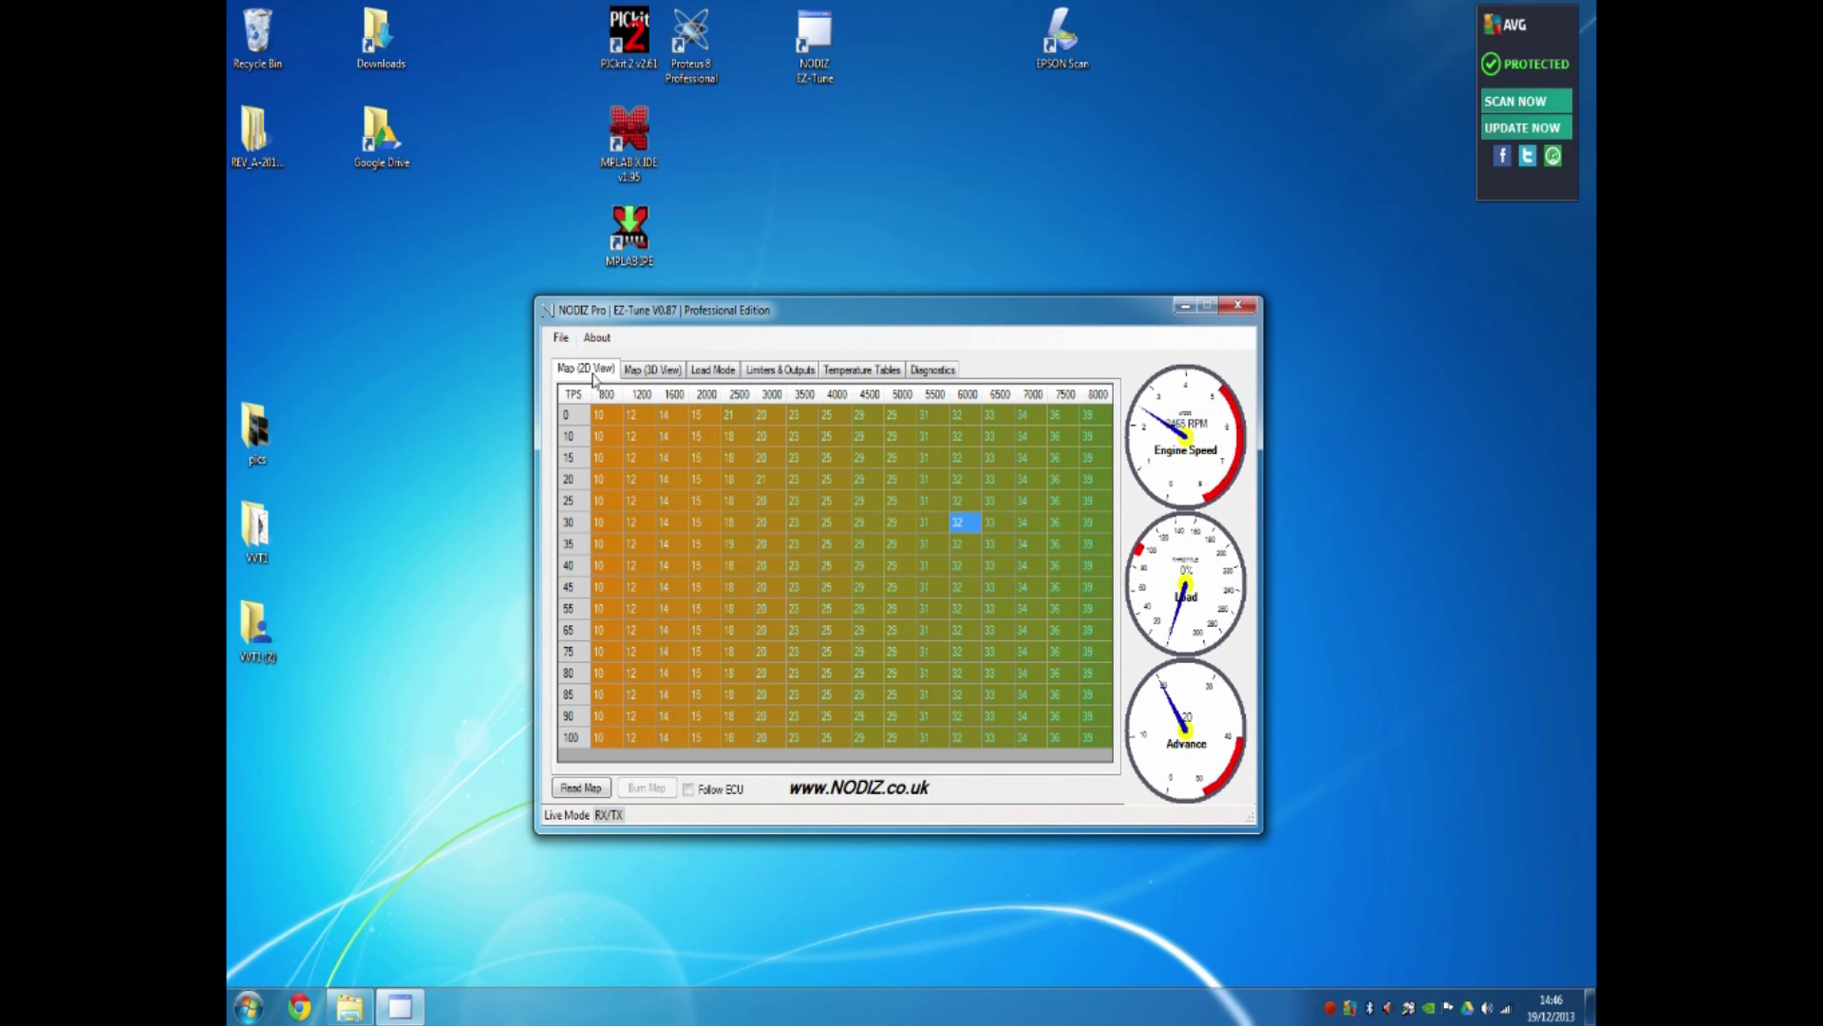
{"action": "left_click", "coordinate": [561, 339]}
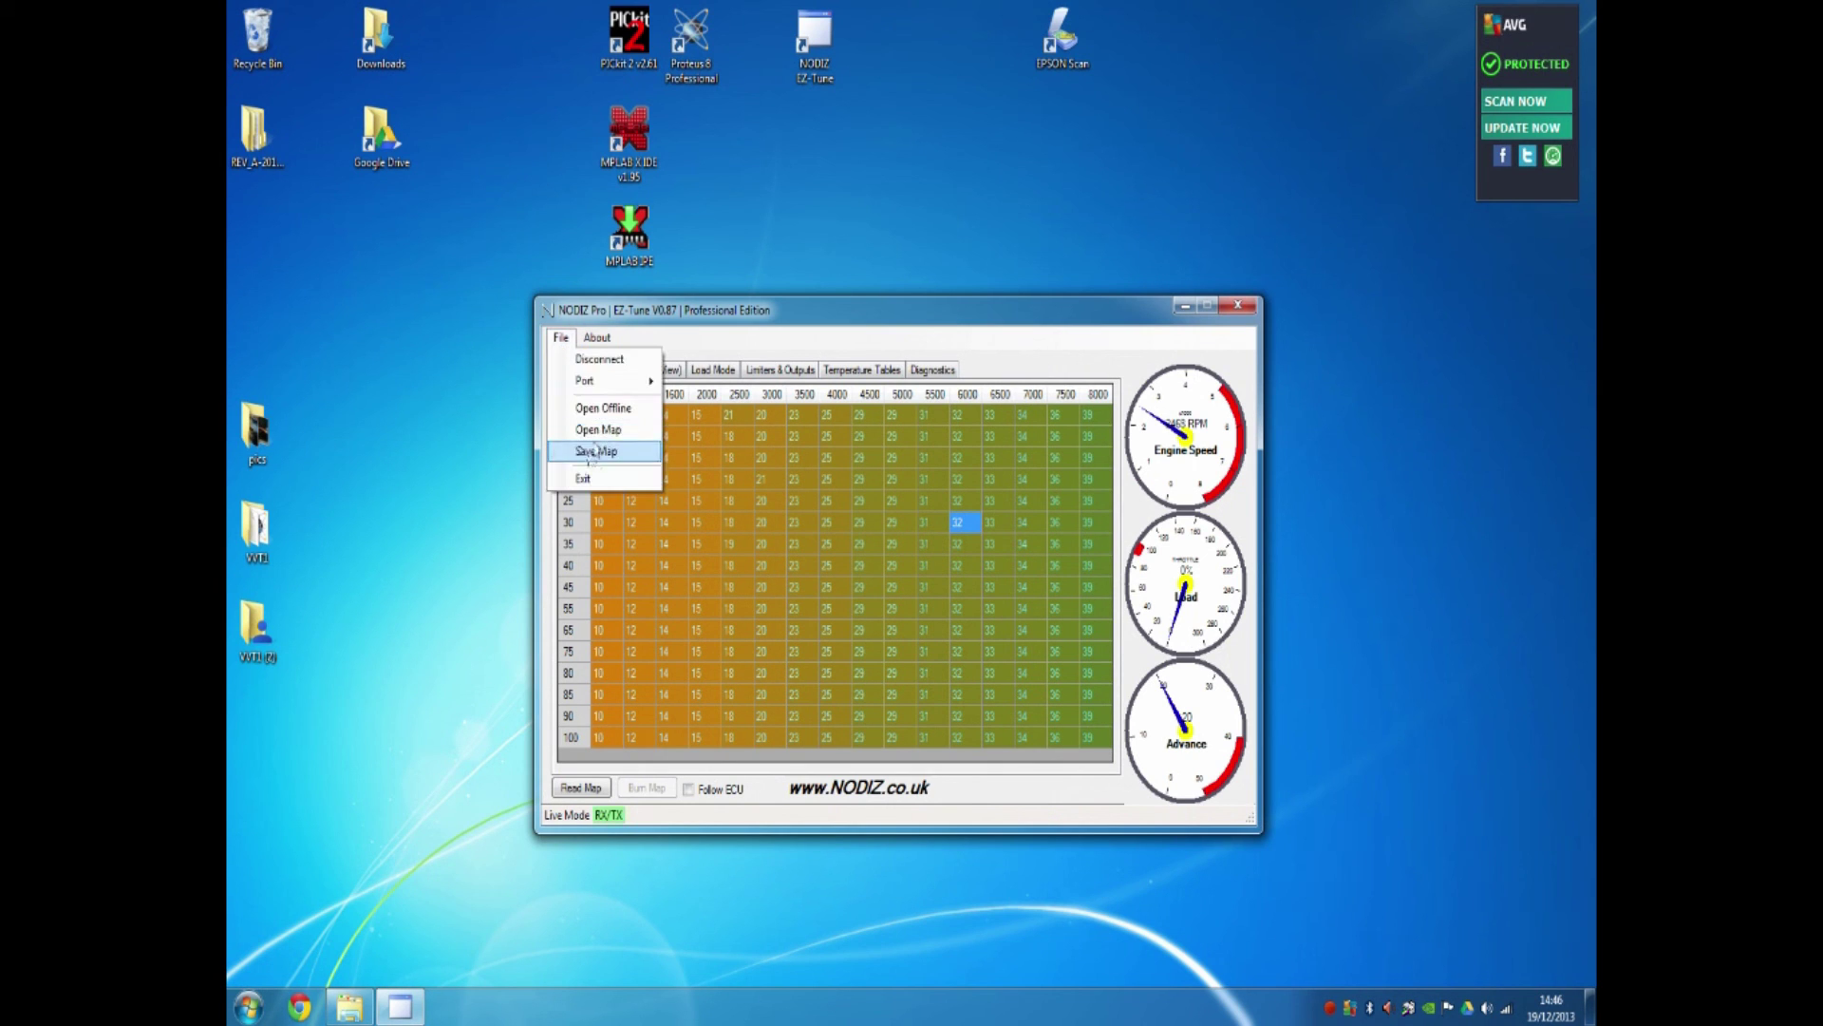
{"action": "left_click", "coordinate": [797, 528]}
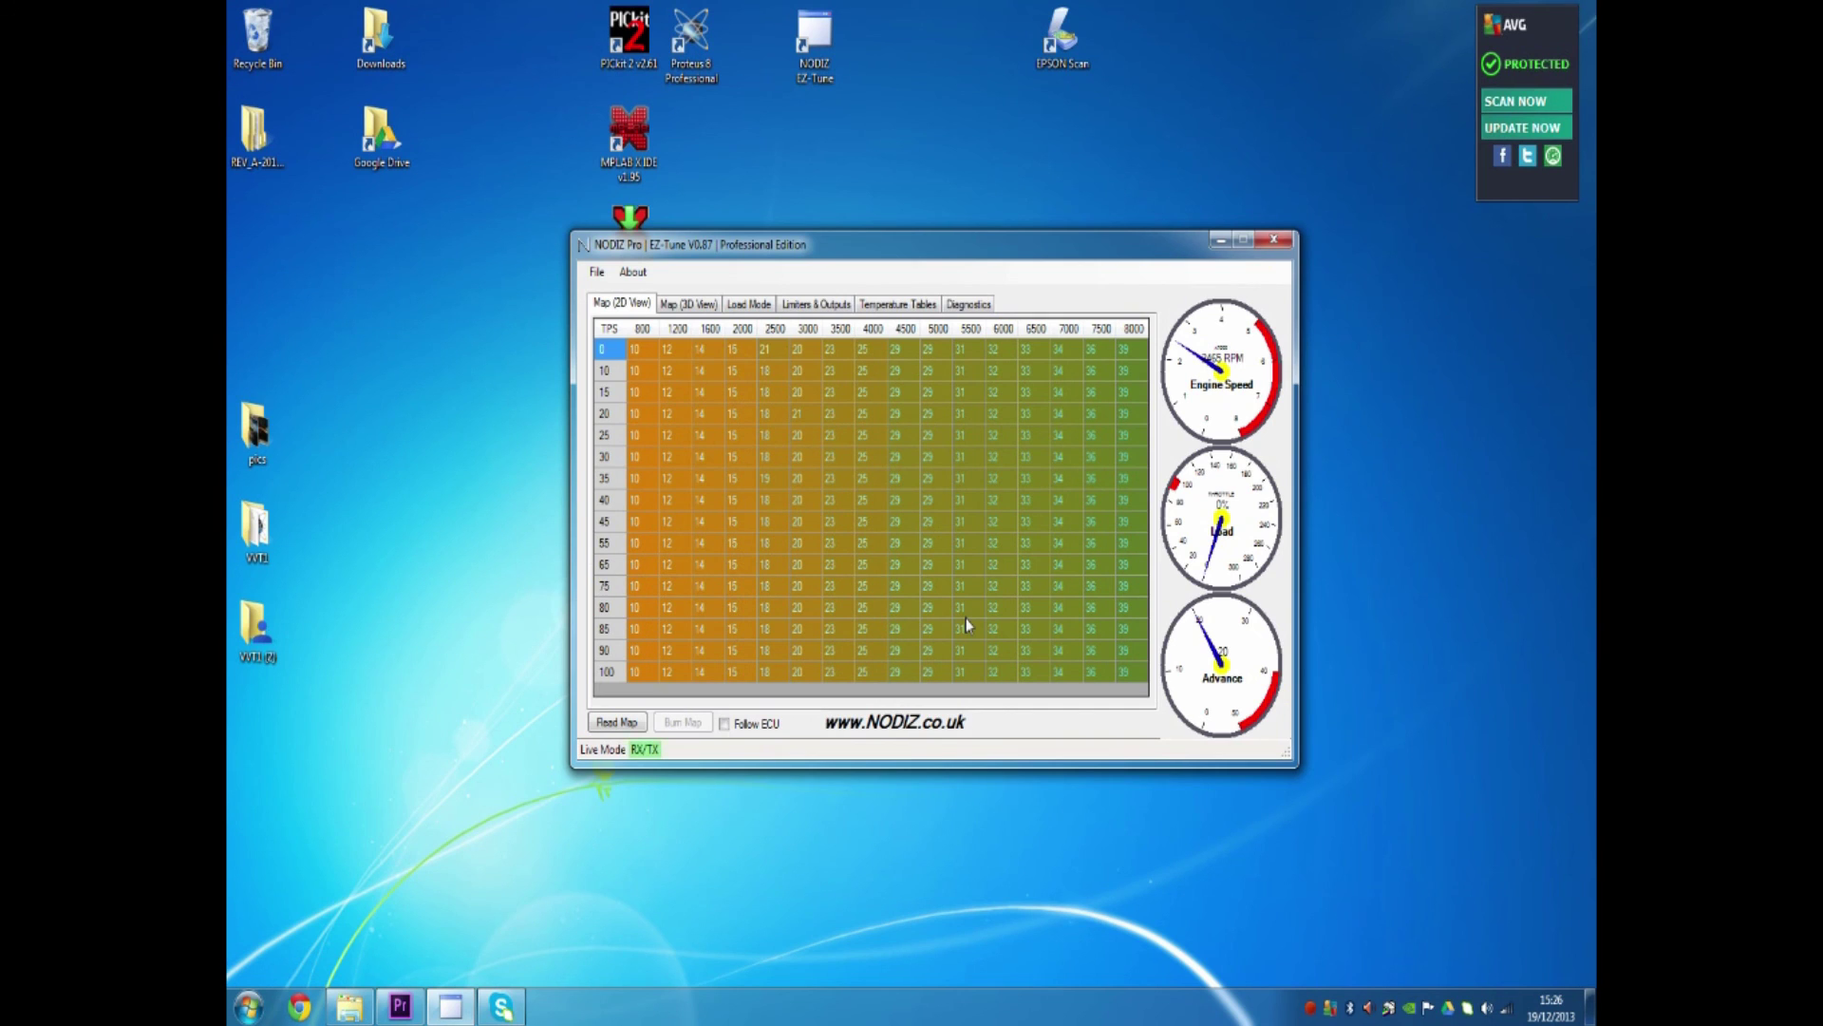